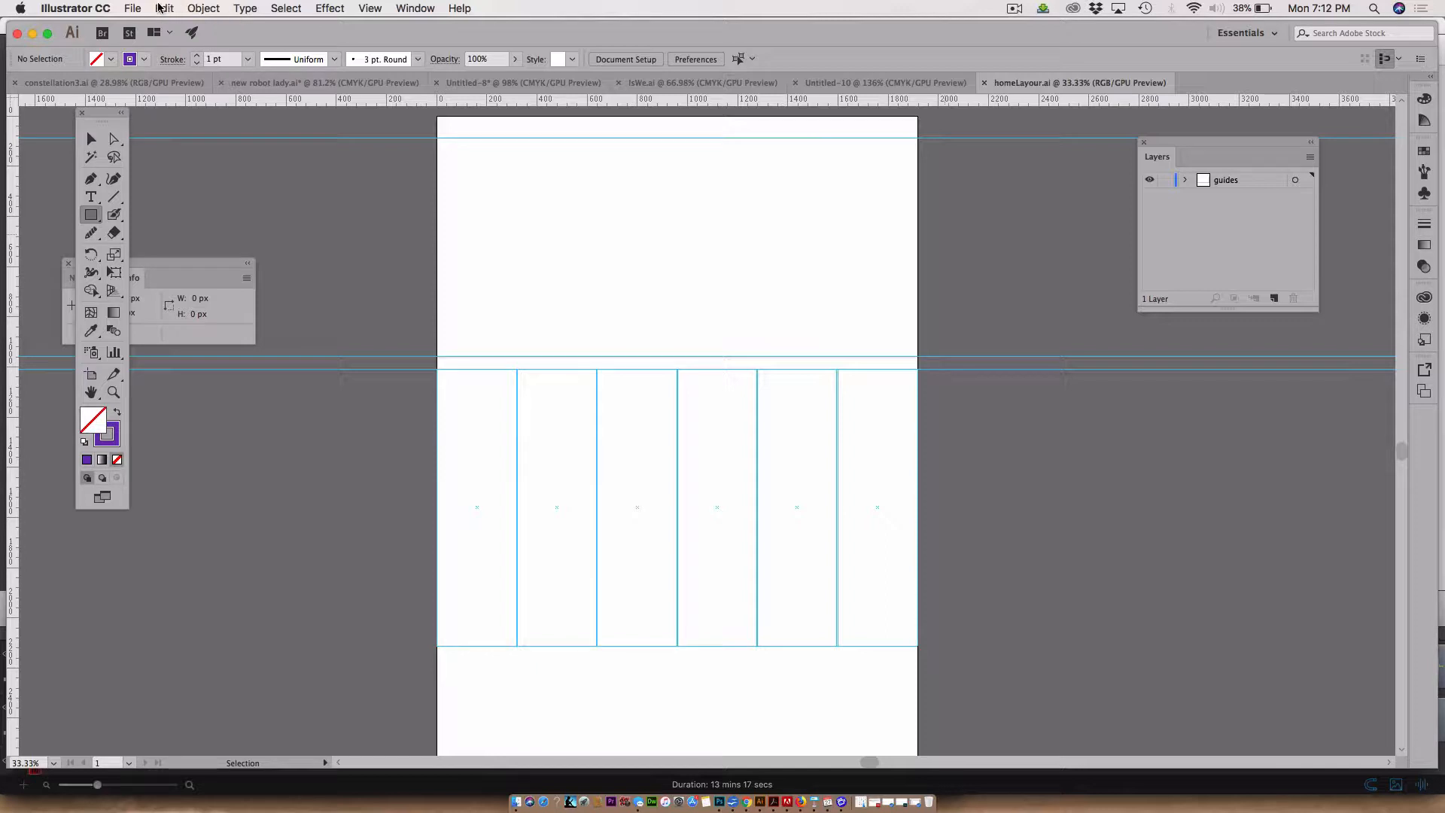
Look over the blank web document presets for a new document, and leave without creating one
{"action": "left_click", "coordinate": [135, 9]}
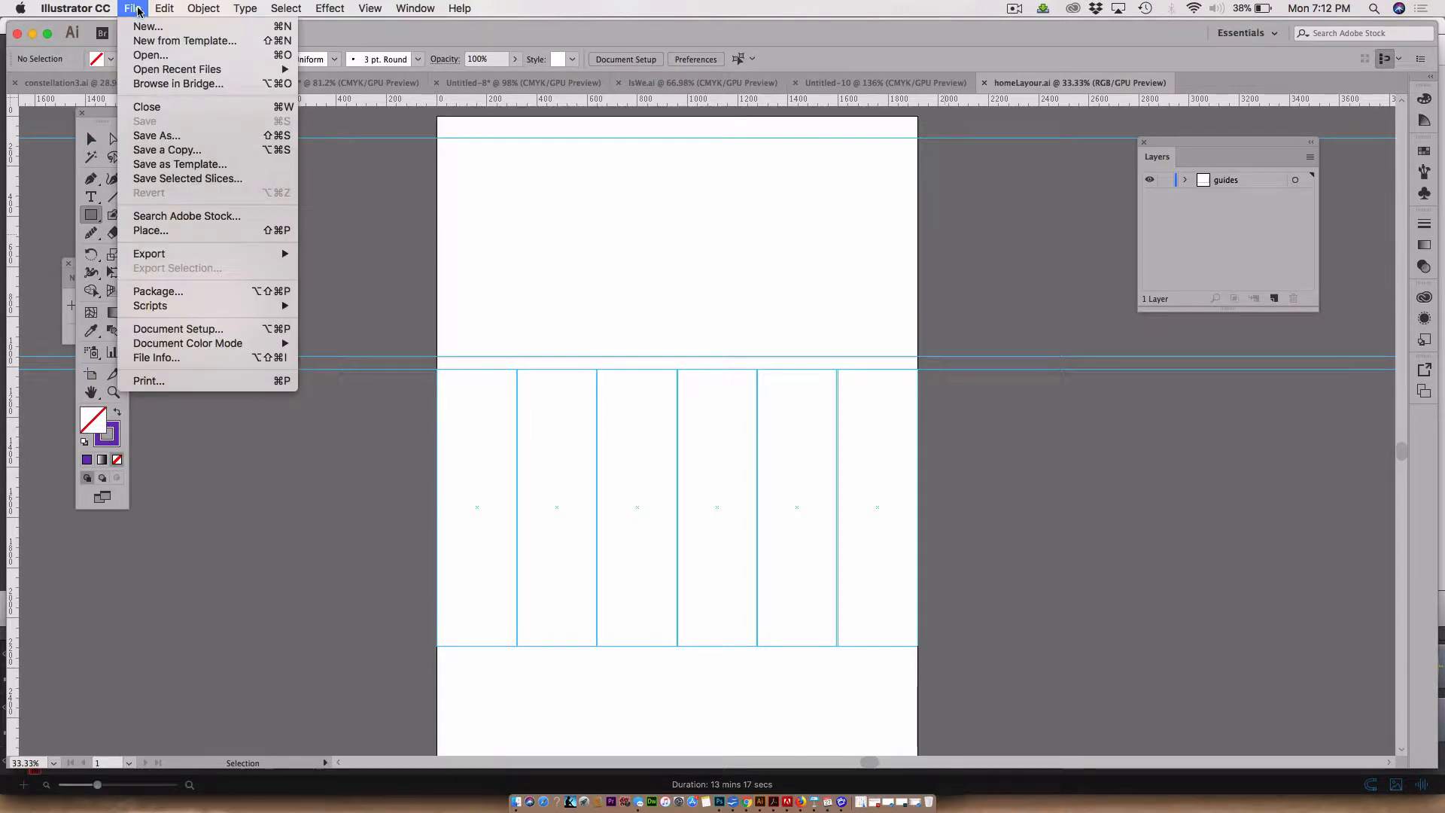
{"action": "mouse_move", "coordinate": [163, 10]}
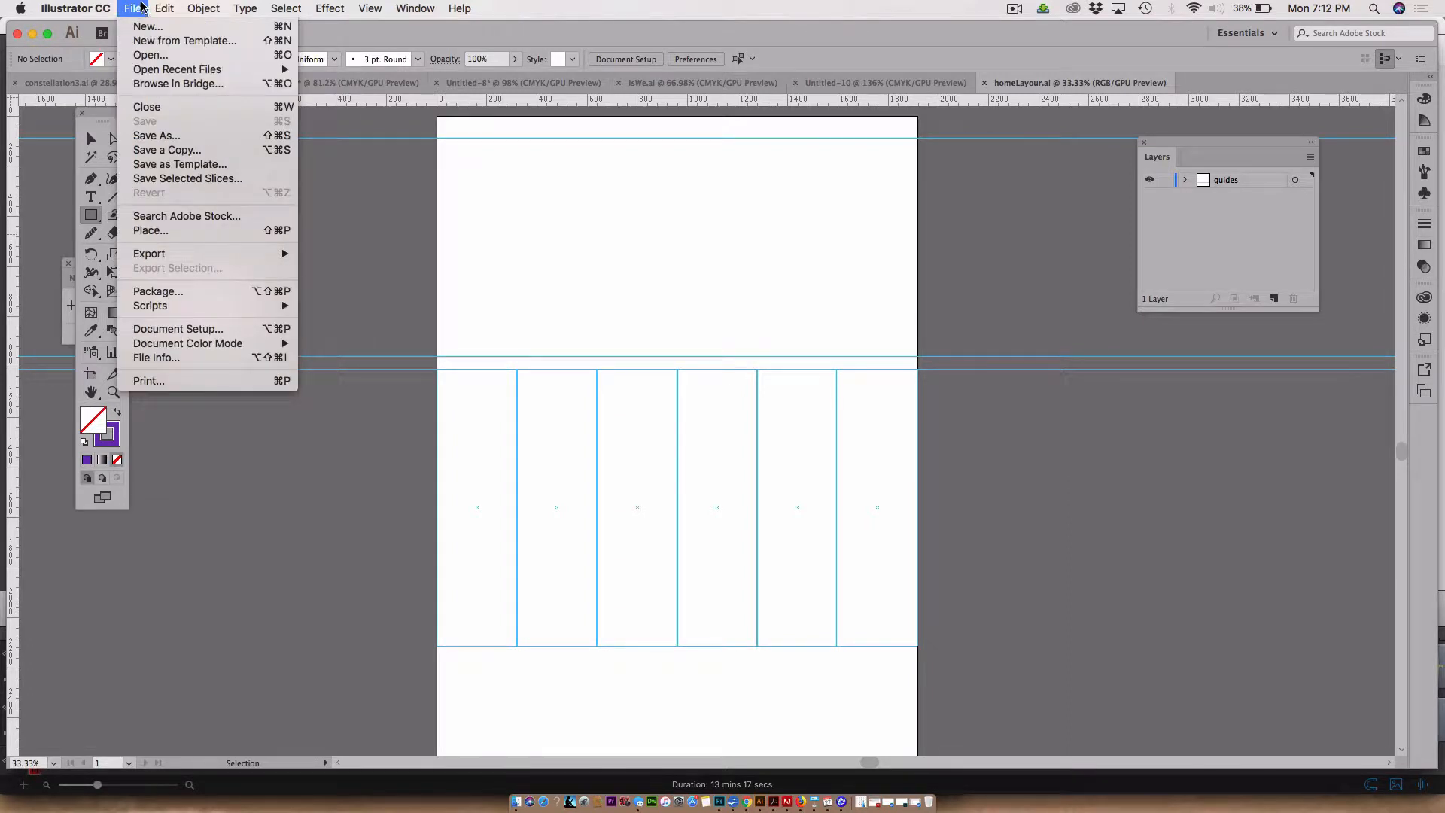
{"action": "left_click", "coordinate": [129, 10]}
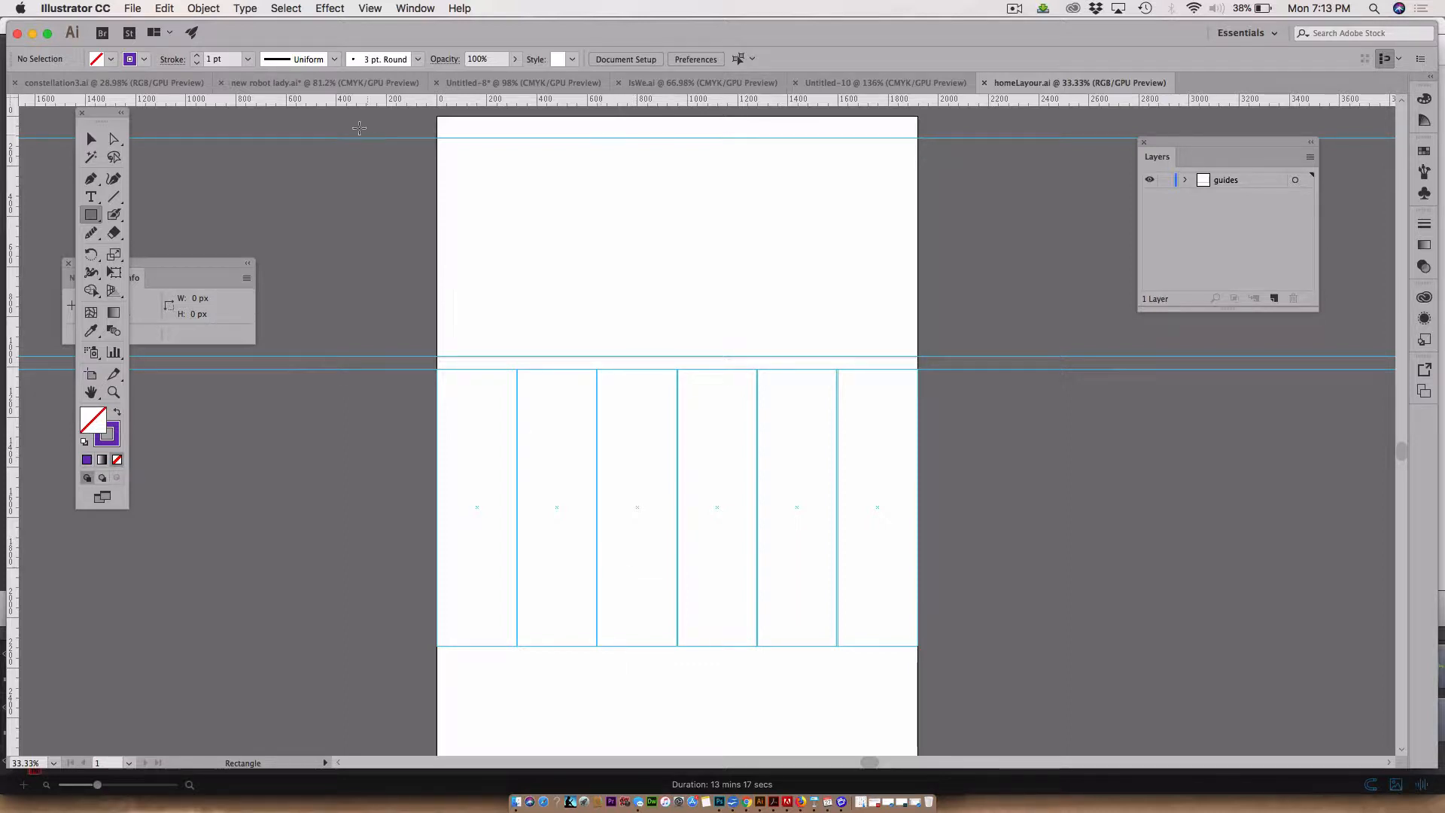
{"action": "key", "text": "super+n"}
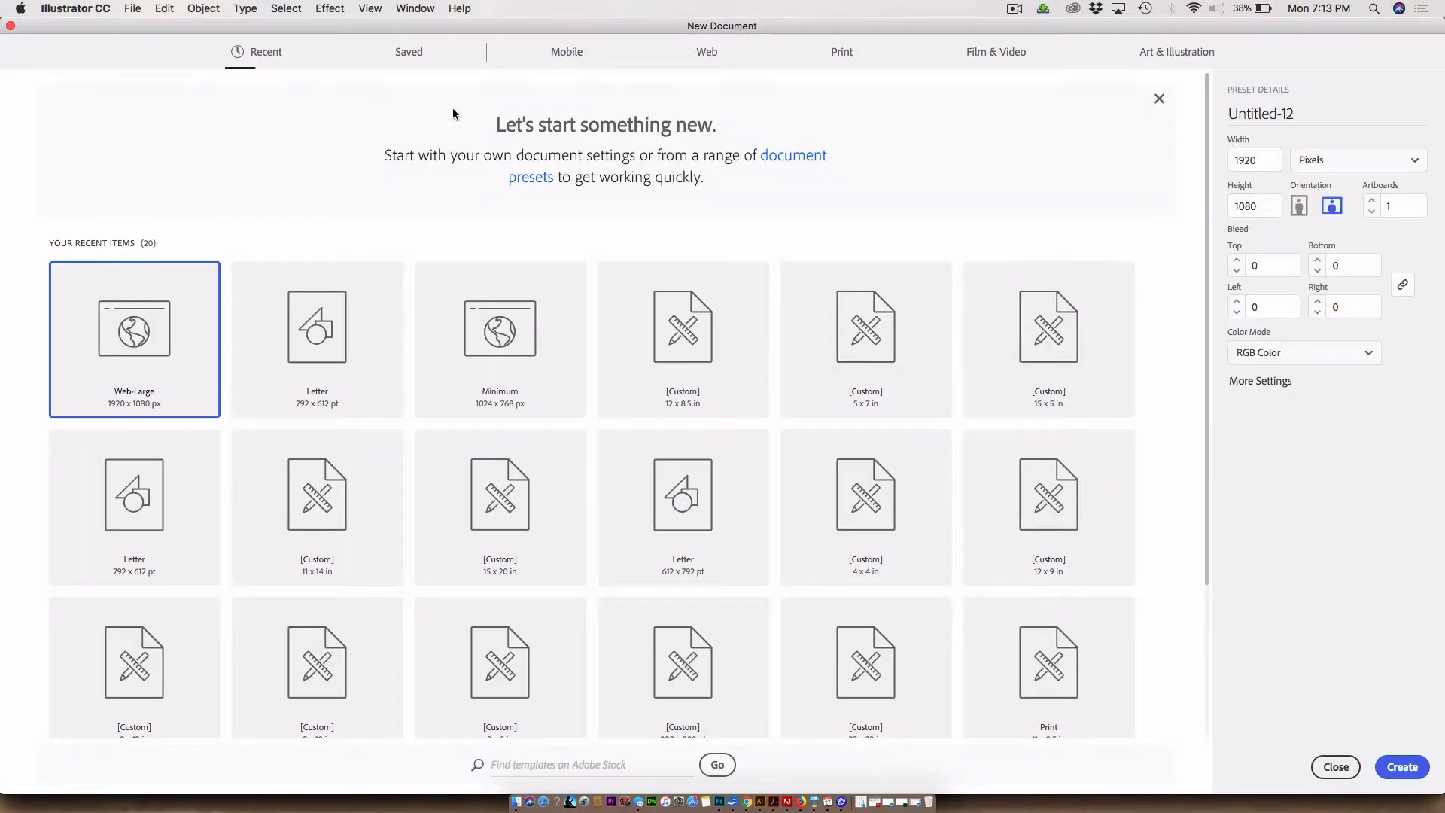
{"action": "left_click", "coordinate": [709, 51]}
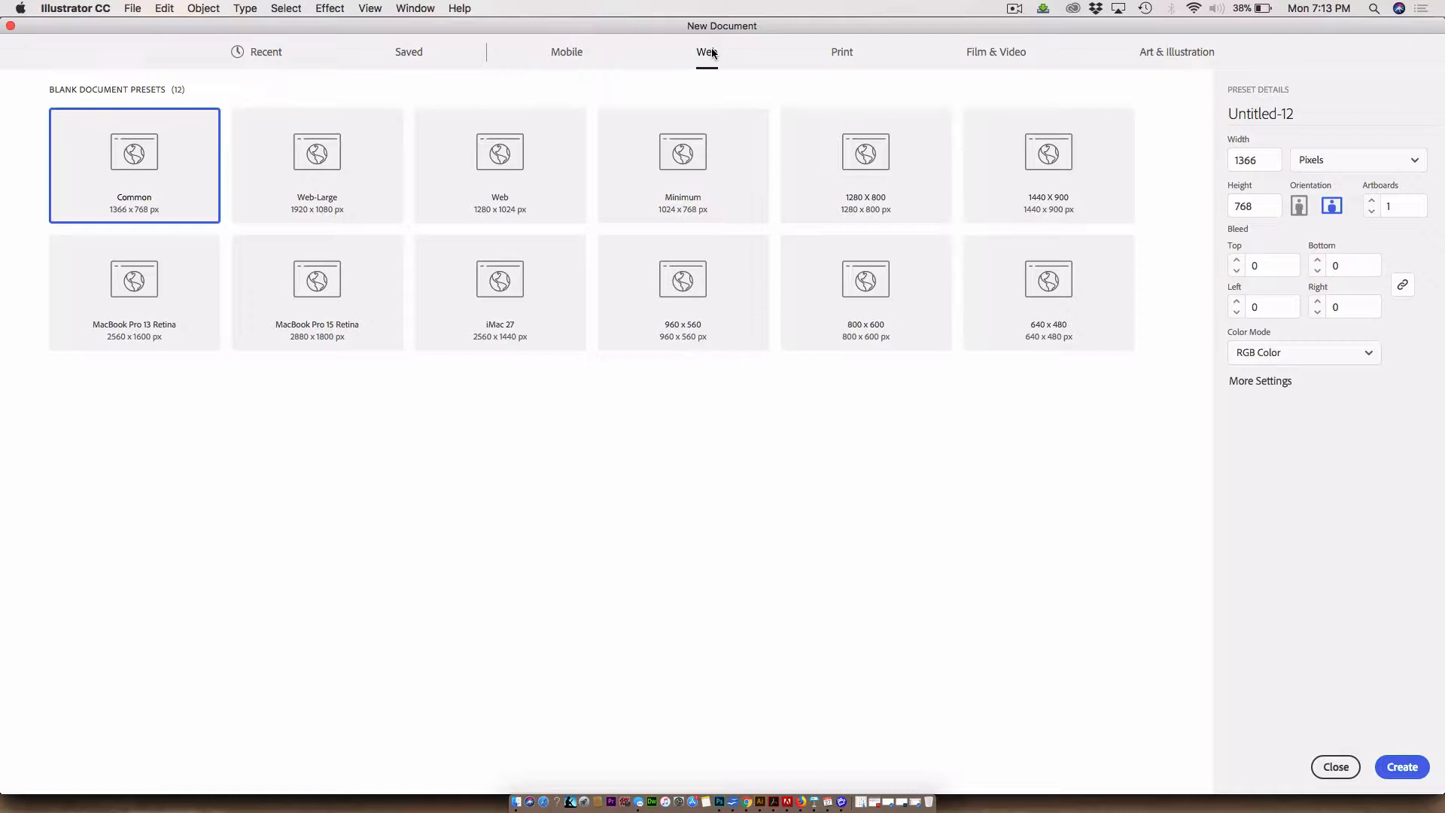
{"action": "left_click", "coordinate": [1313, 765]}
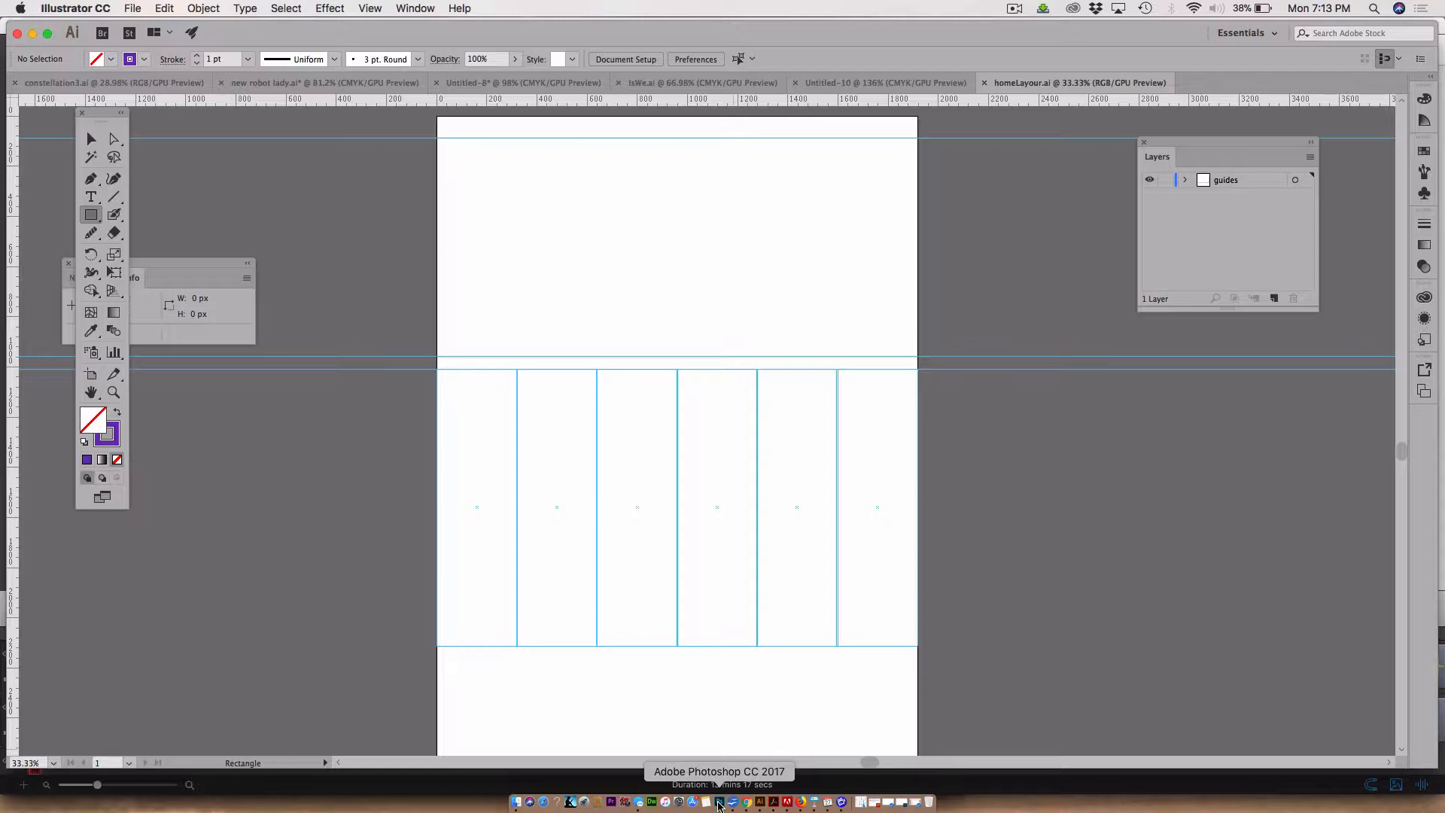
{"action": "left_click", "coordinate": [1015, 9]}
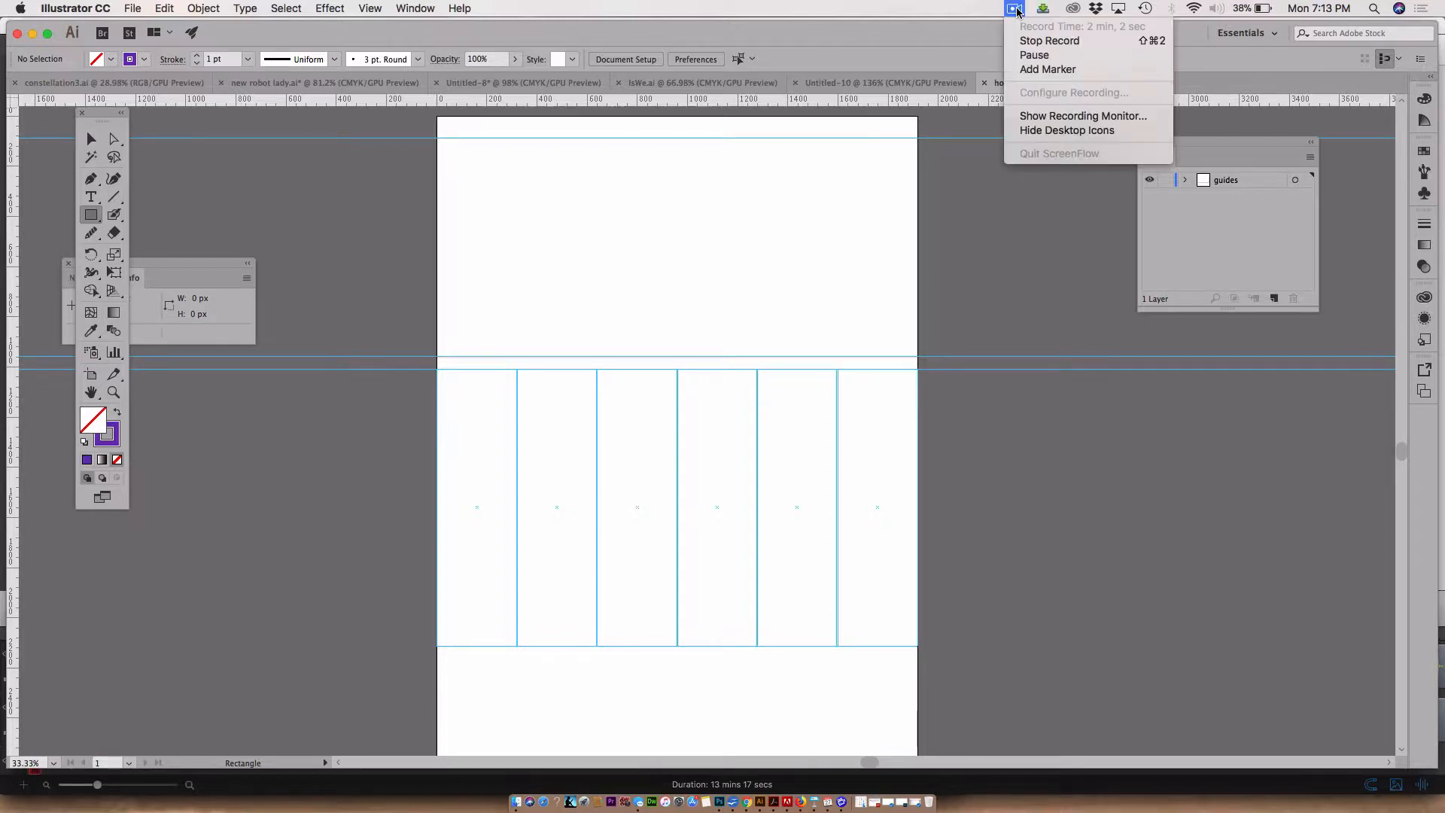
{"action": "left_click", "coordinate": [1032, 57]}
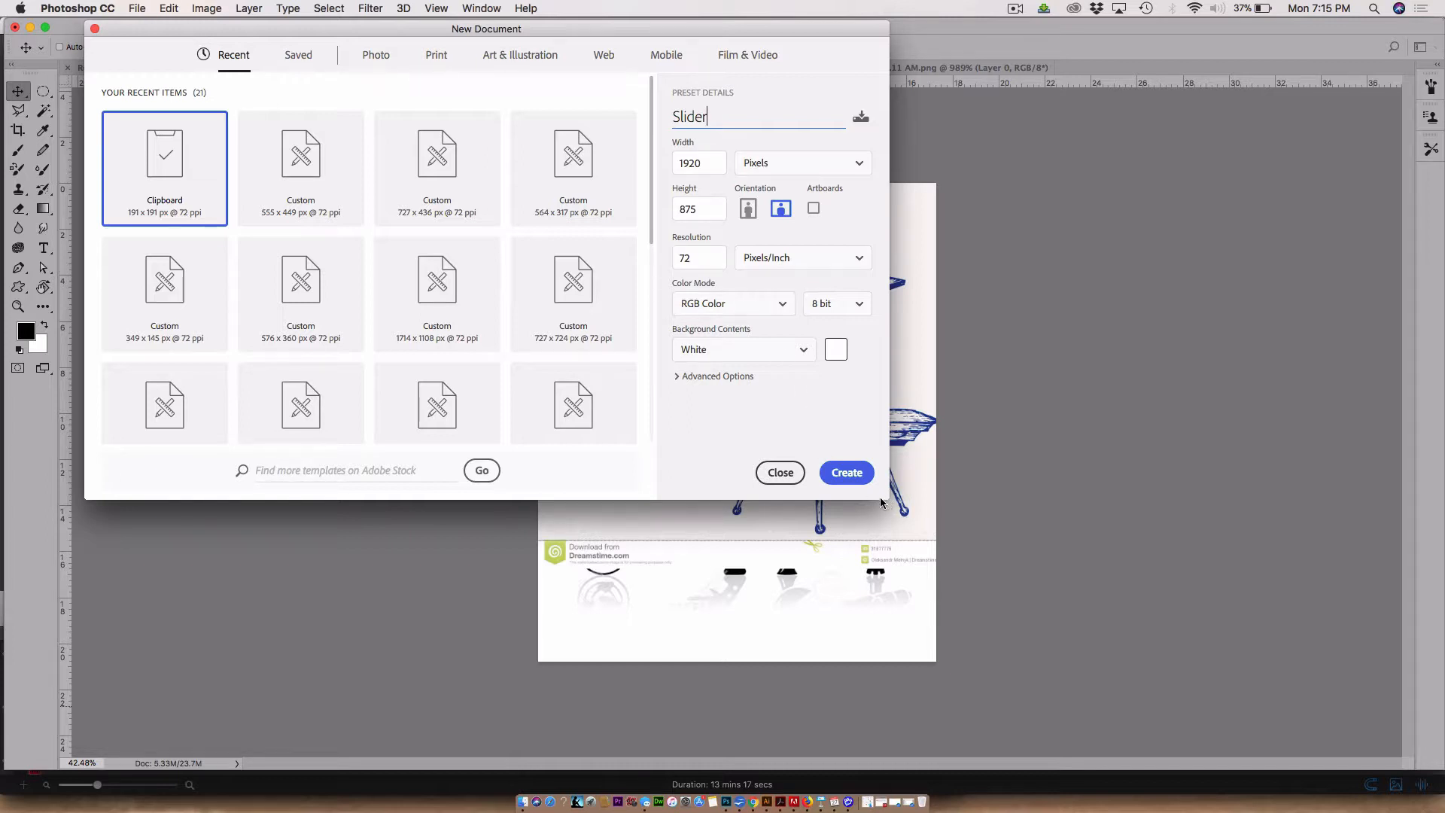
Create the 1920 × 875 px, 72 ppi RGB document Slider with a white background and save it as Slider.psd on the Desktop
{"action": "left_click", "coordinate": [847, 472]}
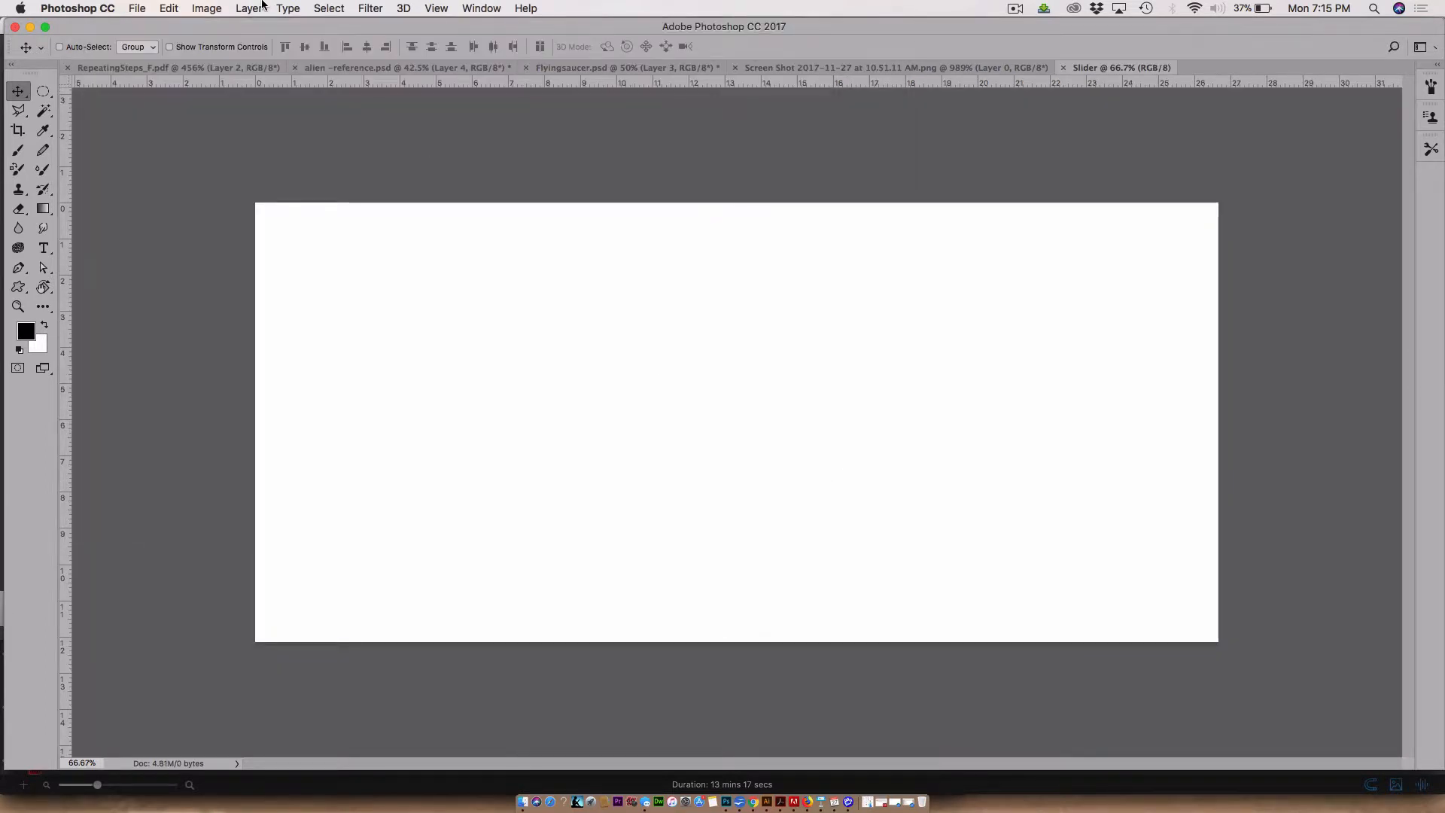
{"action": "left_click", "coordinate": [136, 9]}
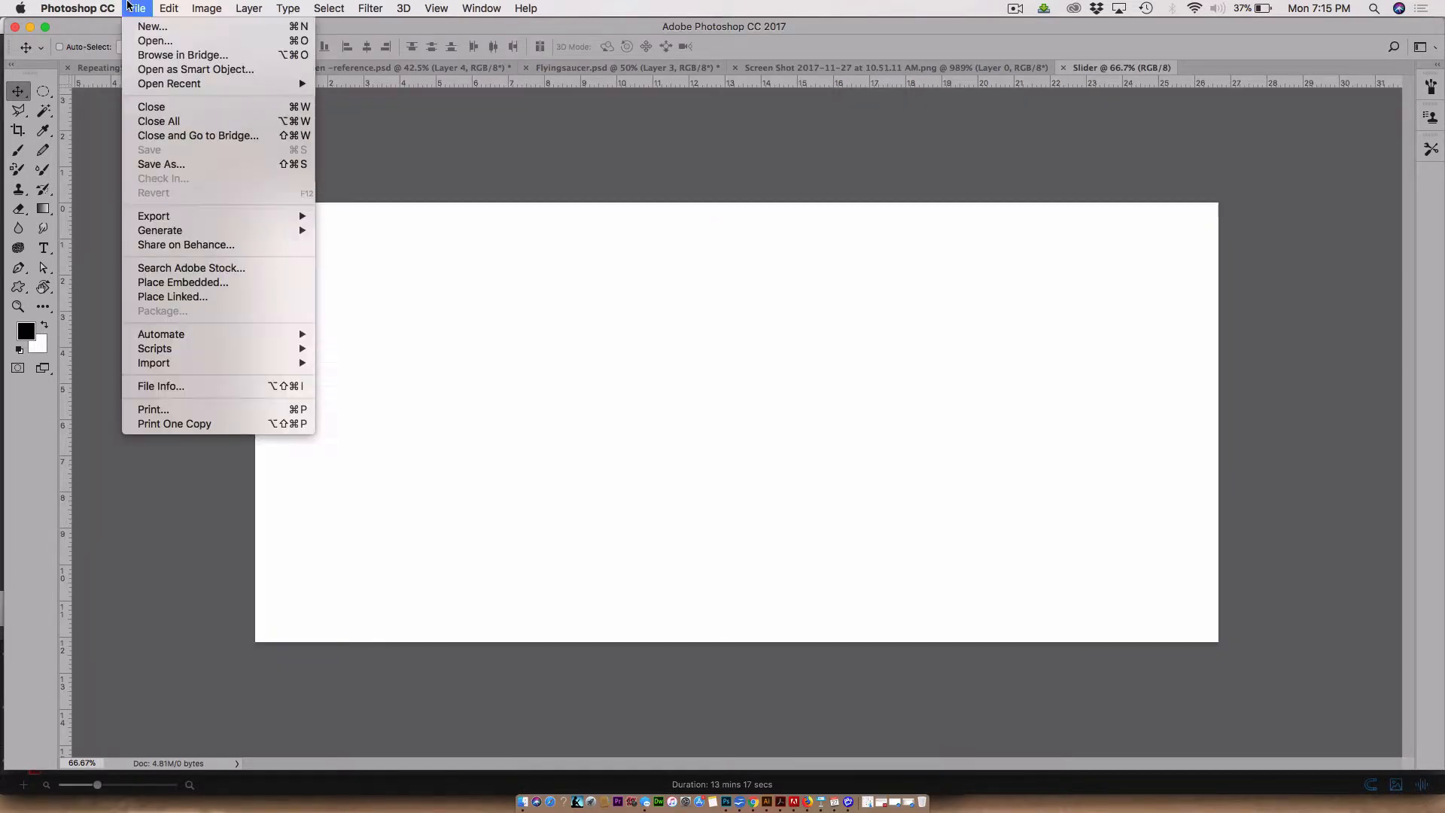
{"action": "left_click", "coordinate": [175, 167]}
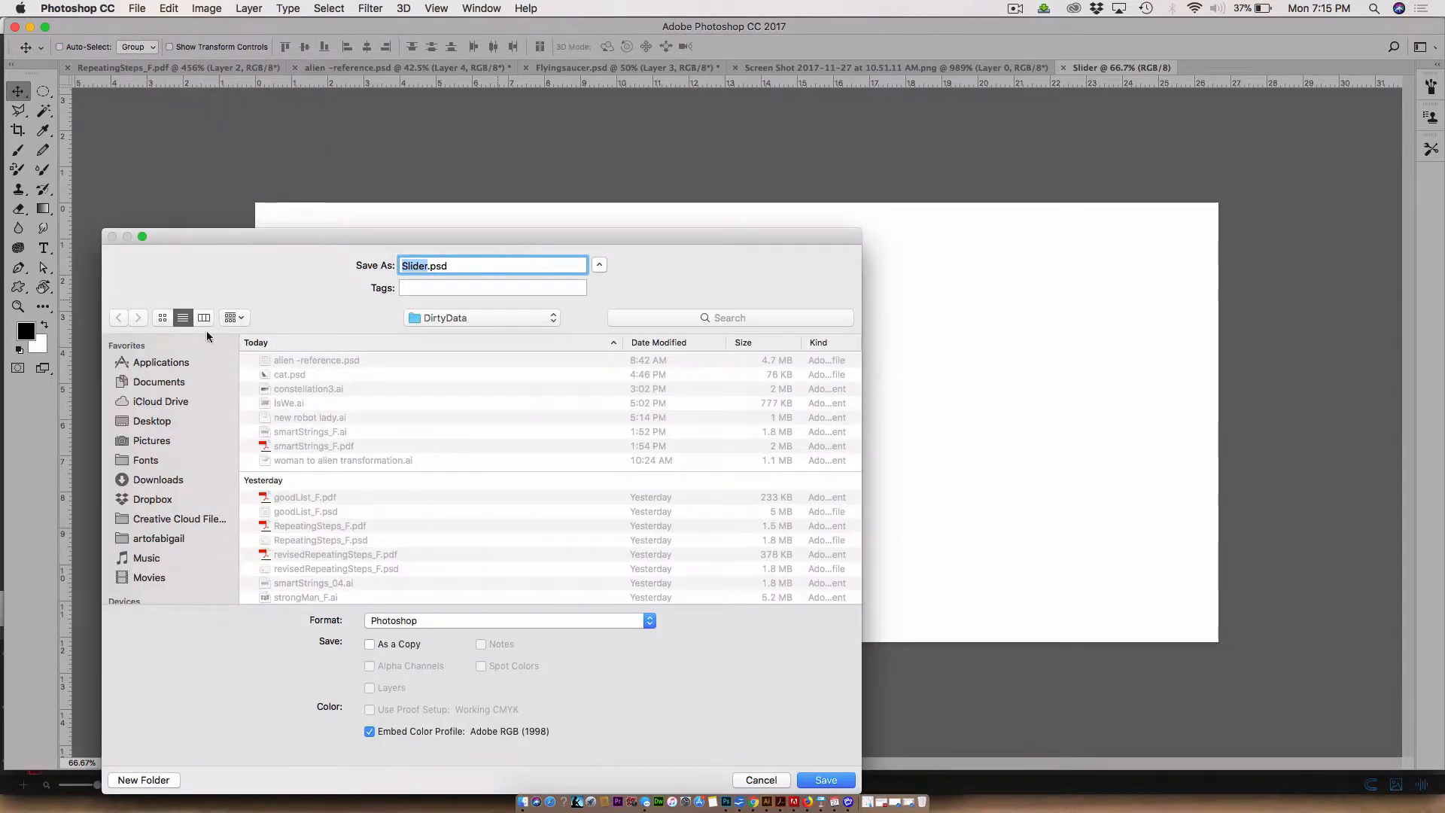
{"action": "left_click", "coordinate": [122, 421]}
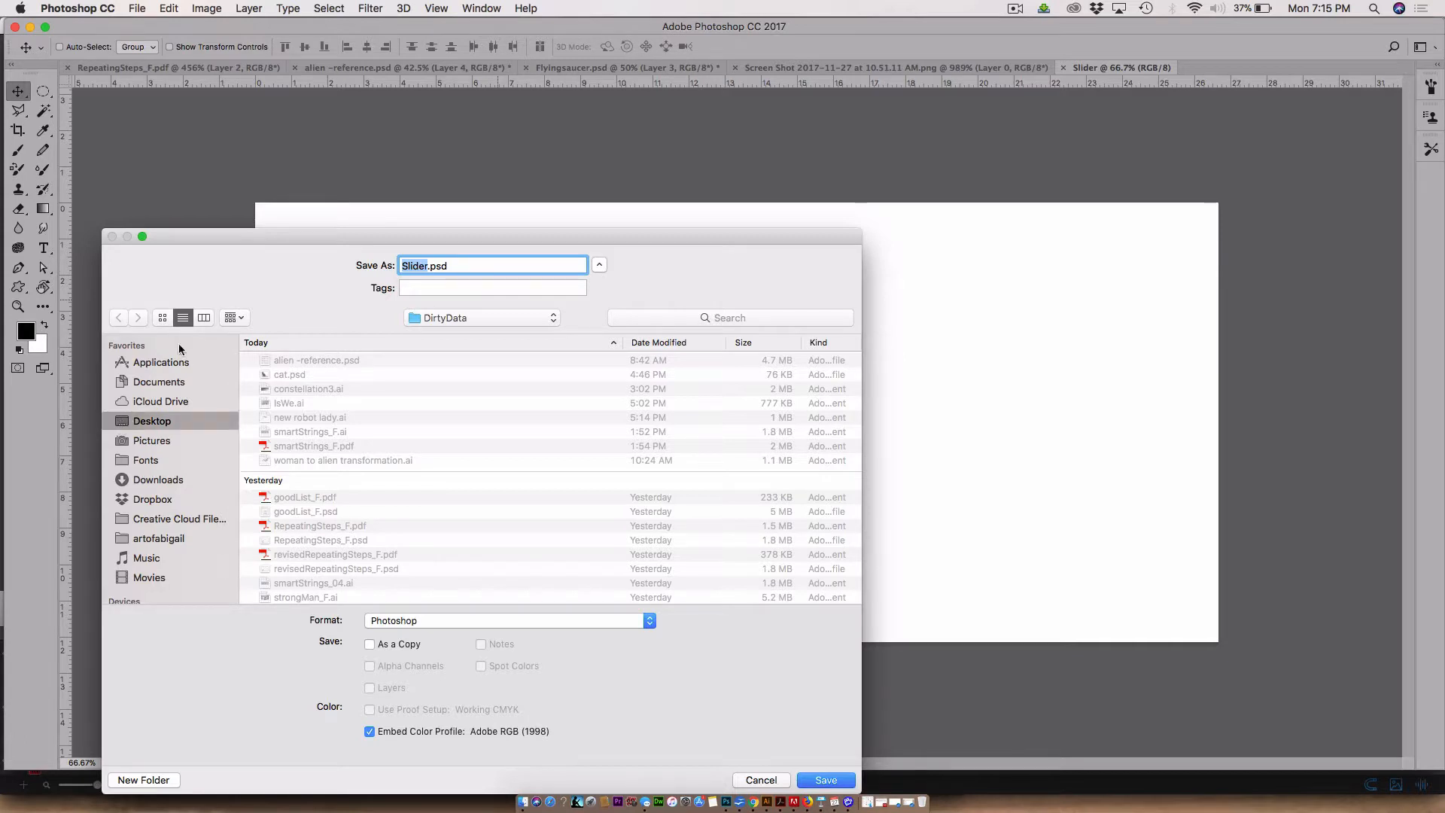
{"action": "left_click_drag", "start_coordinate": [208, 236], "coordinate": [259, 50]}
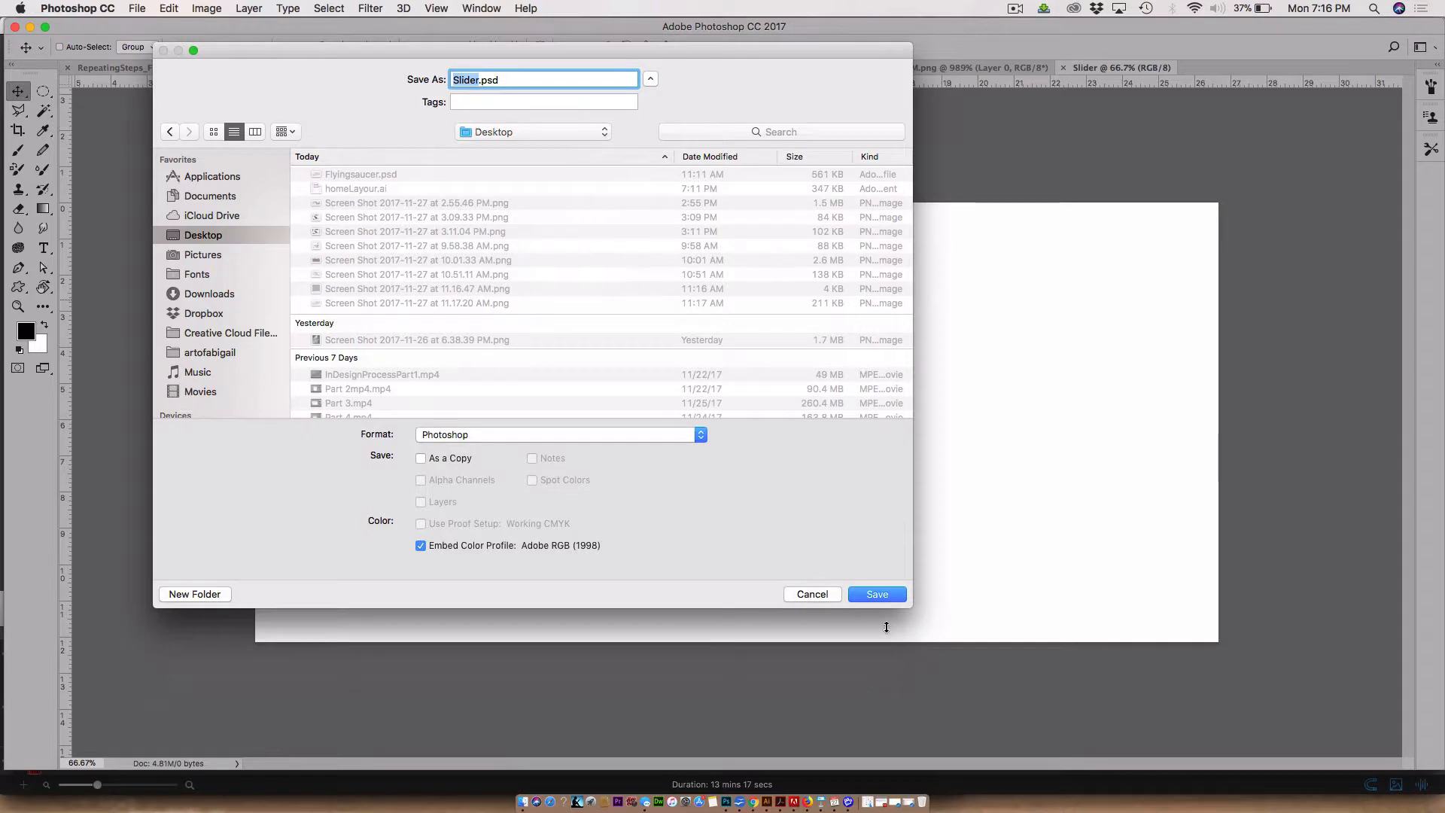
{"action": "left_click", "coordinate": [873, 596]}
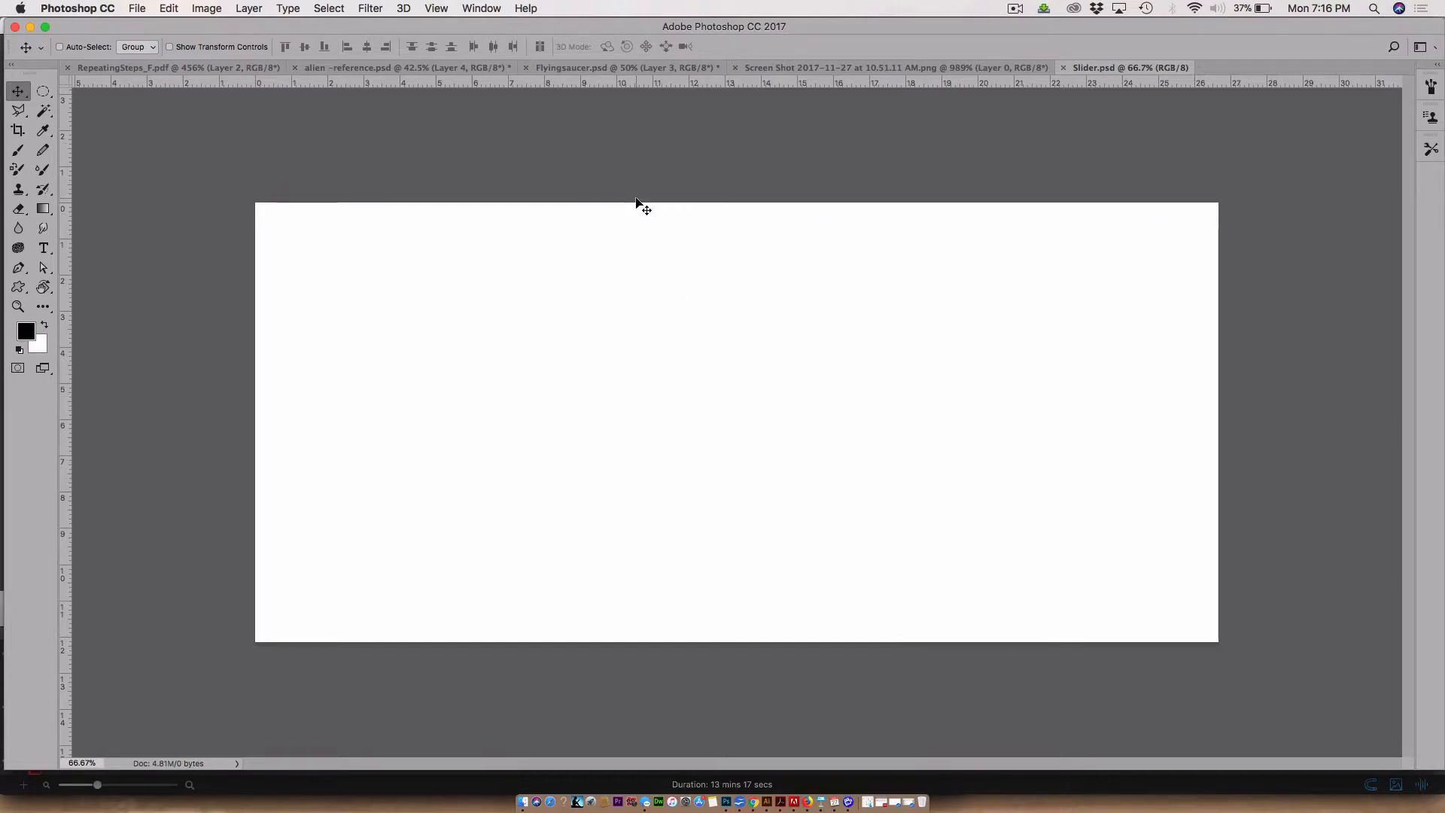
Open the tree sketch Full_image.png from its folder on the Desktop, using the embedded color profile
{"action": "key", "text": "super+o"}
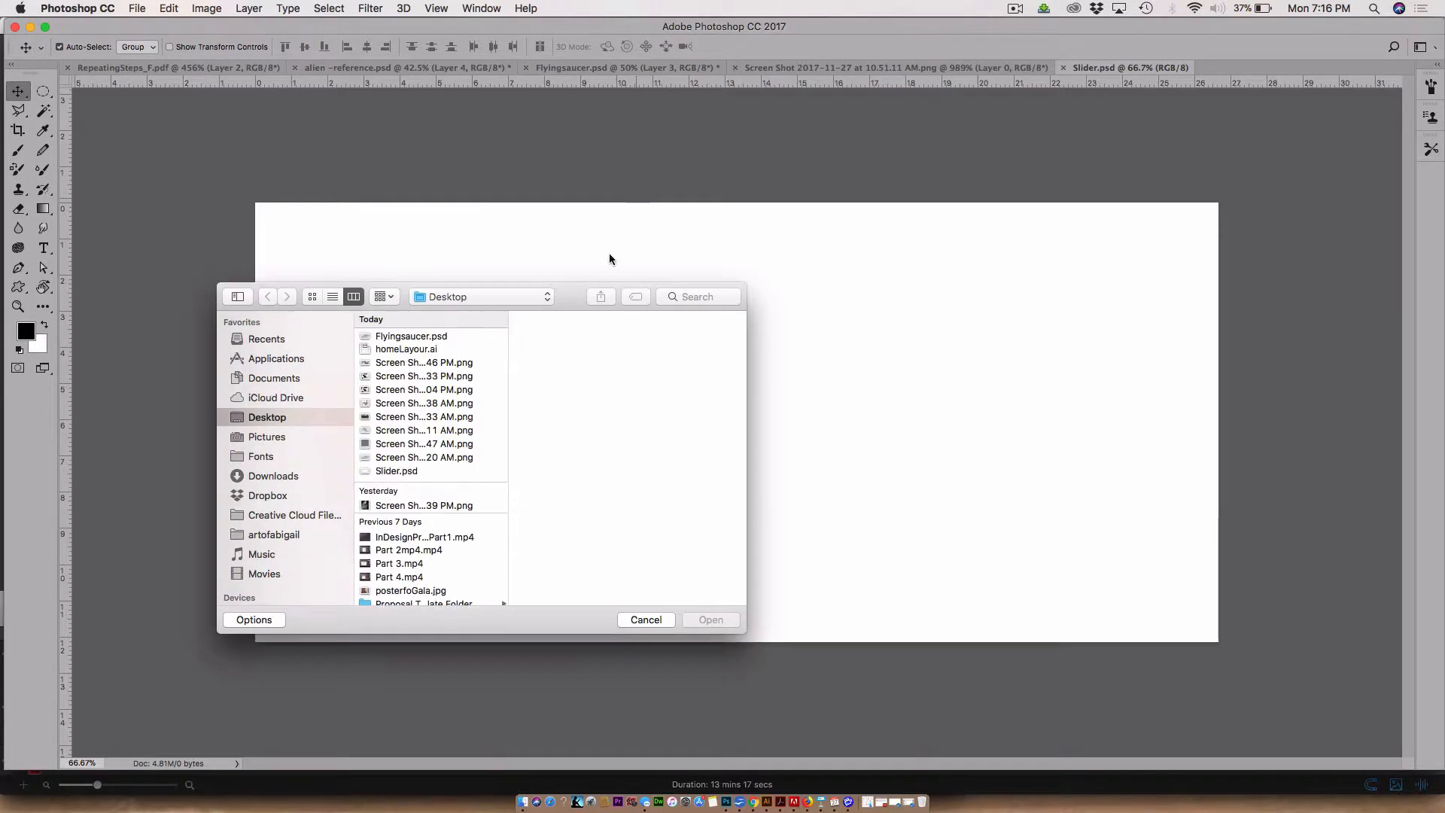
{"action": "left_click", "coordinate": [425, 297]}
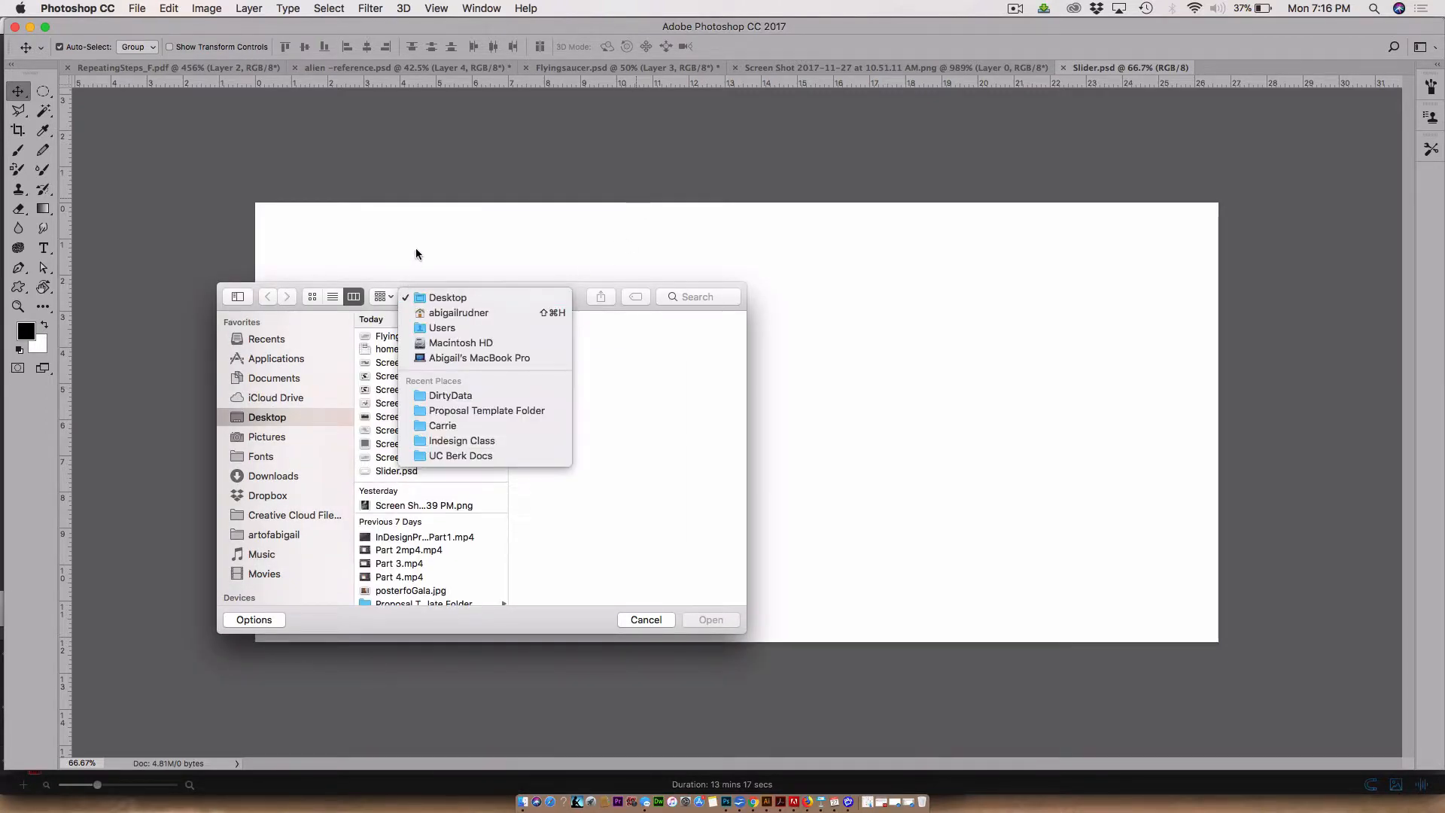
{"action": "left_click", "coordinate": [676, 591]}
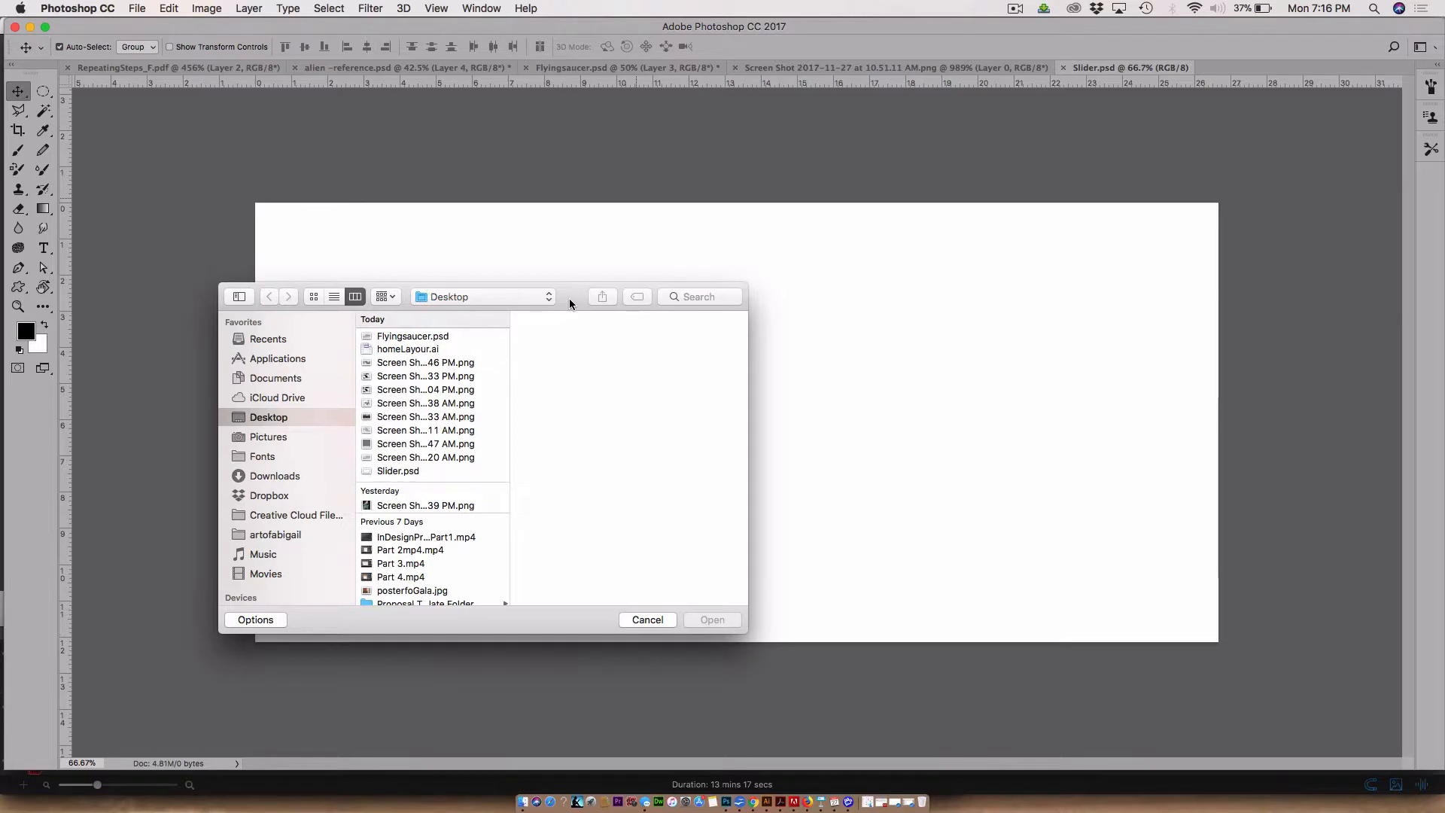
{"action": "left_click_drag", "start_coordinate": [570, 298], "coordinate": [538, 137]}
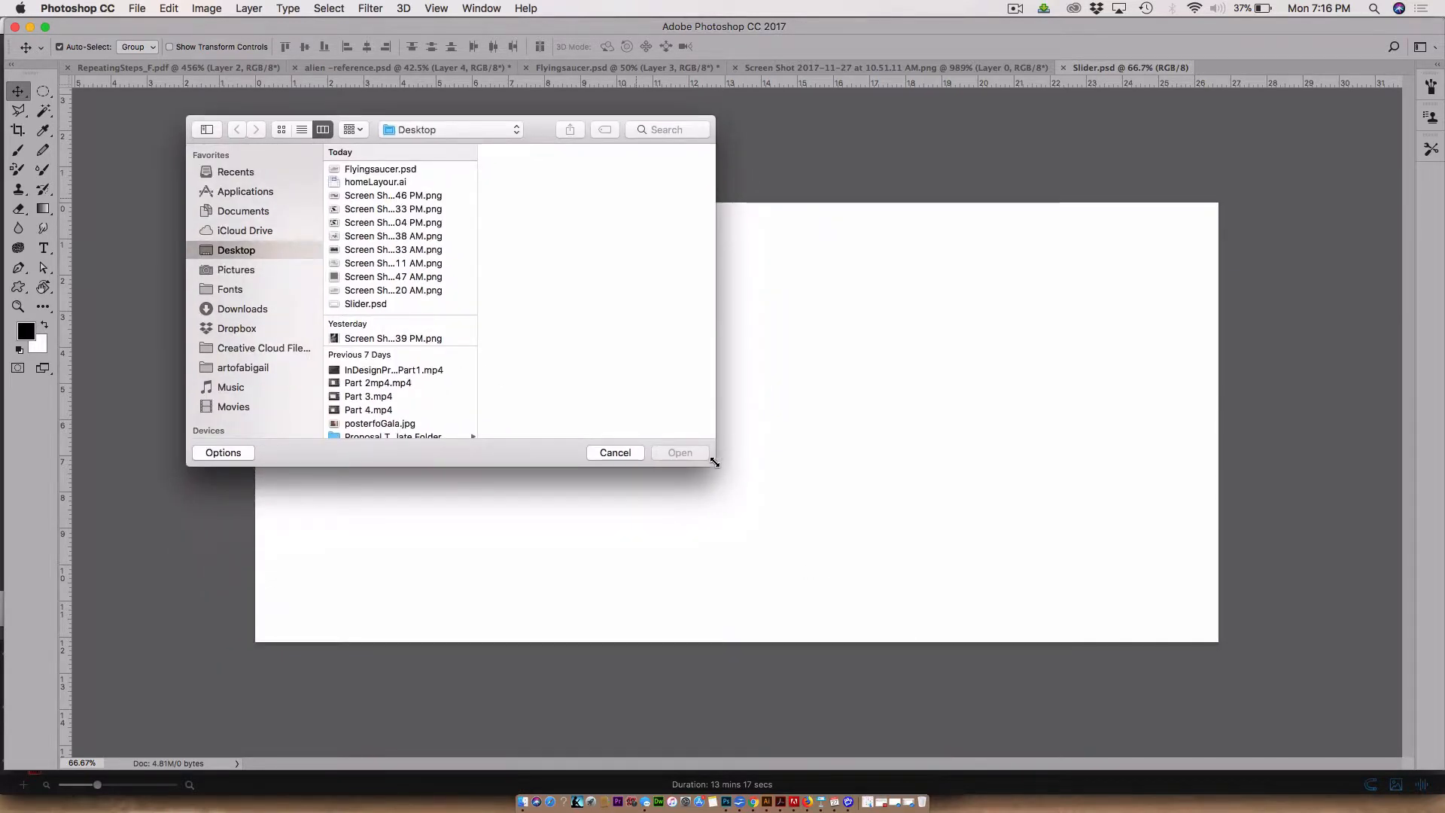
{"action": "left_click_drag", "start_coordinate": [714, 465], "coordinate": [911, 690]}
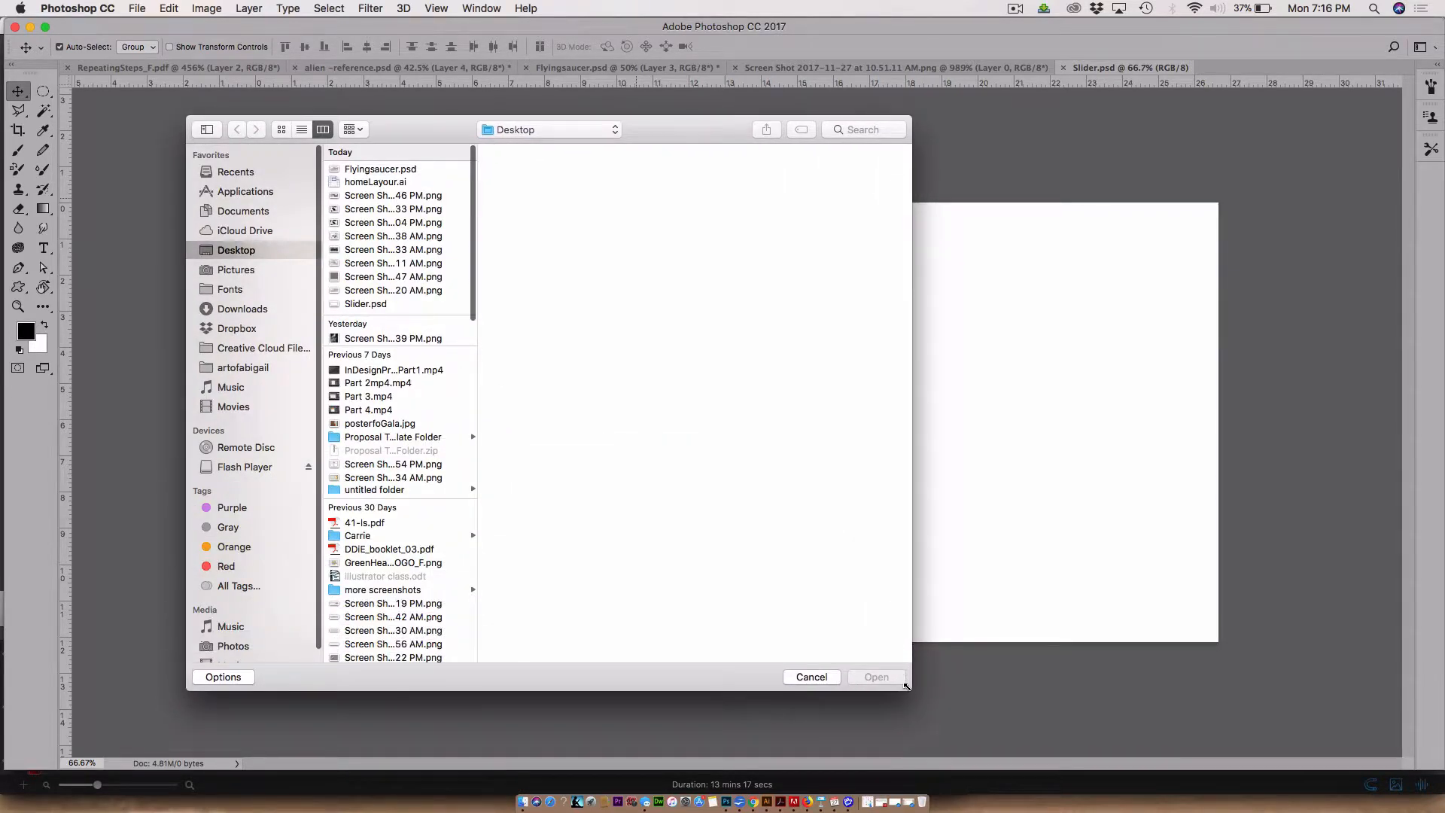
{"action": "left_click", "coordinate": [350, 536]}
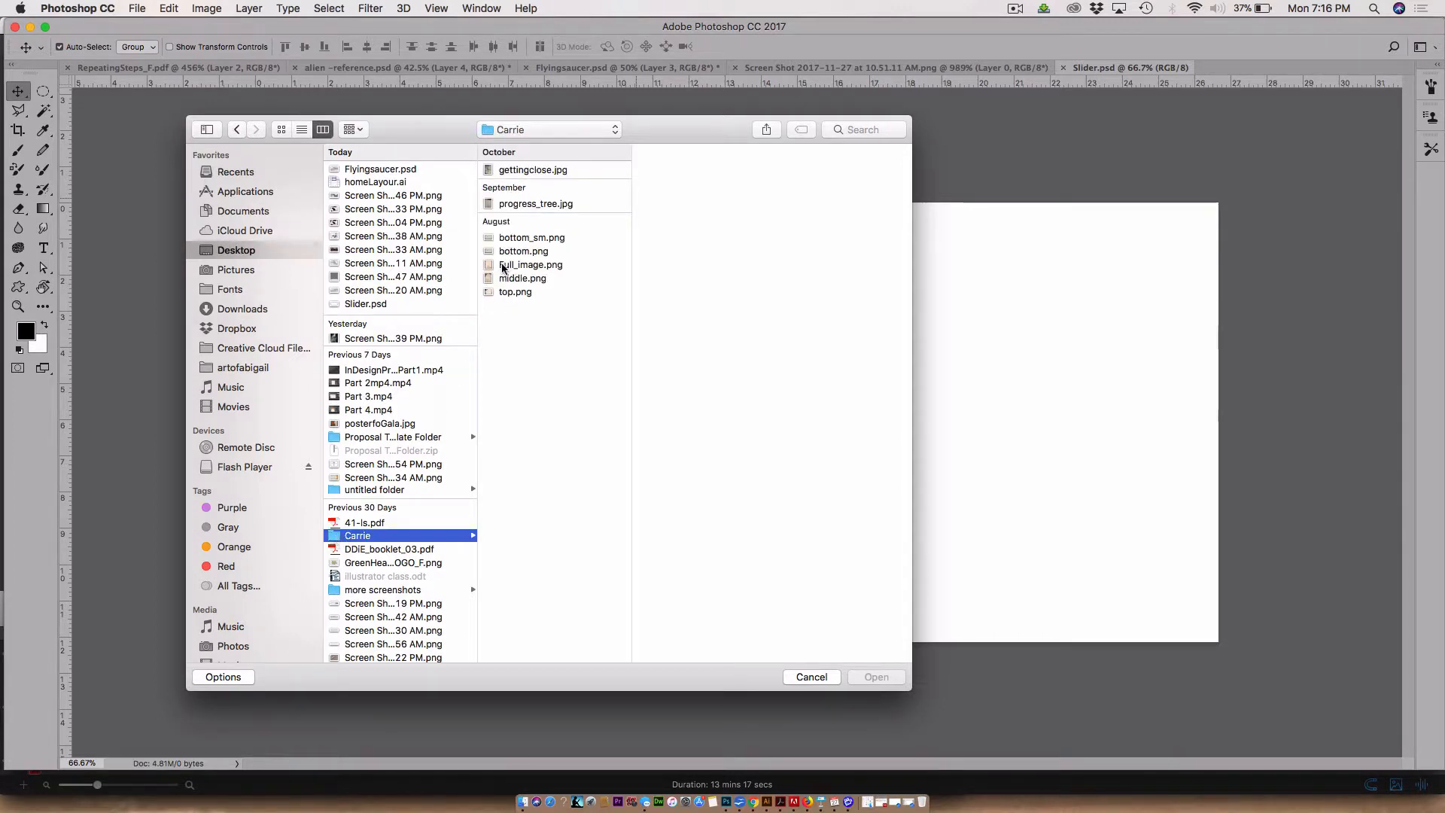
{"action": "left_click", "coordinate": [500, 266]}
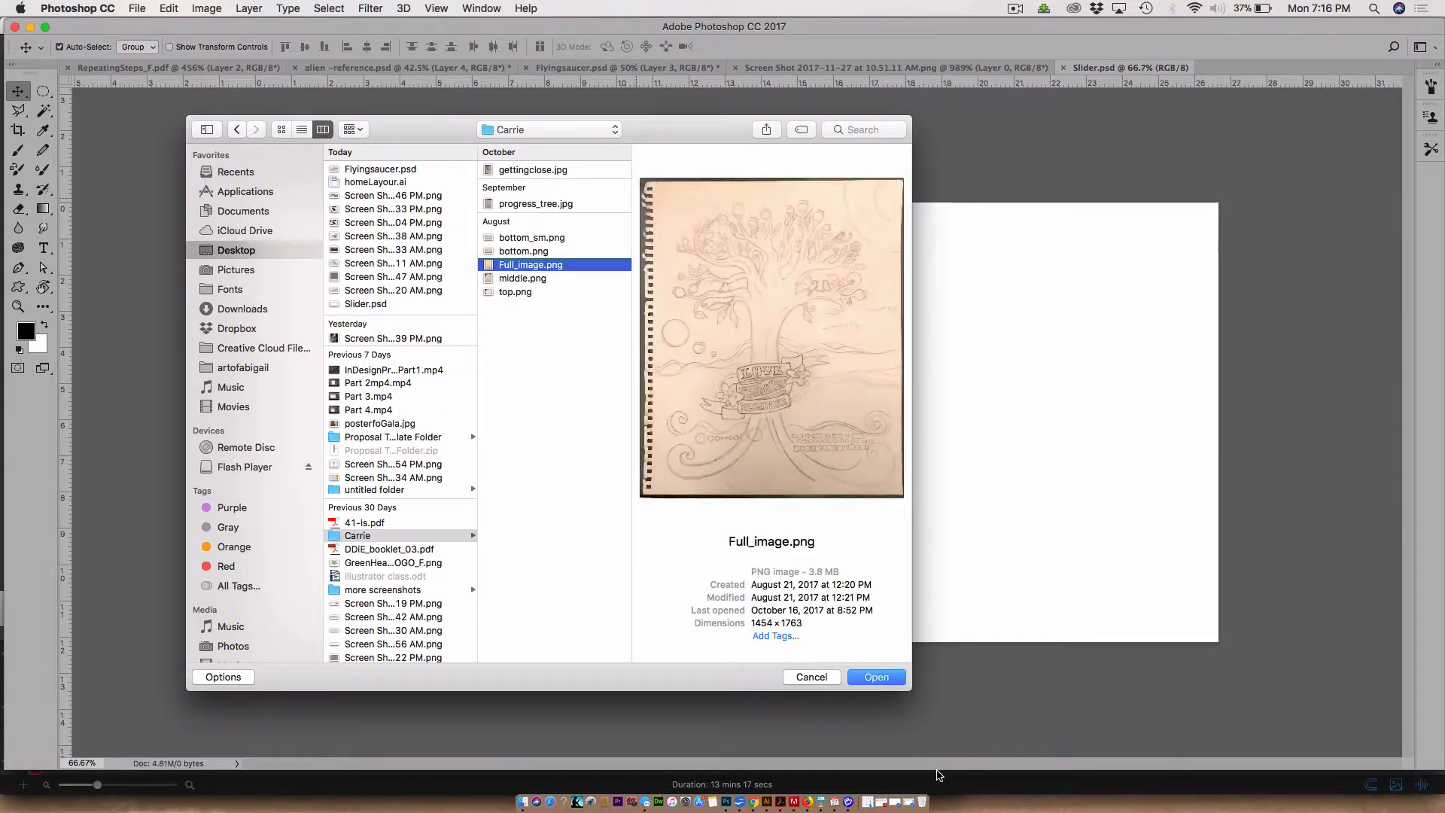
{"action": "left_click", "coordinate": [873, 680]}
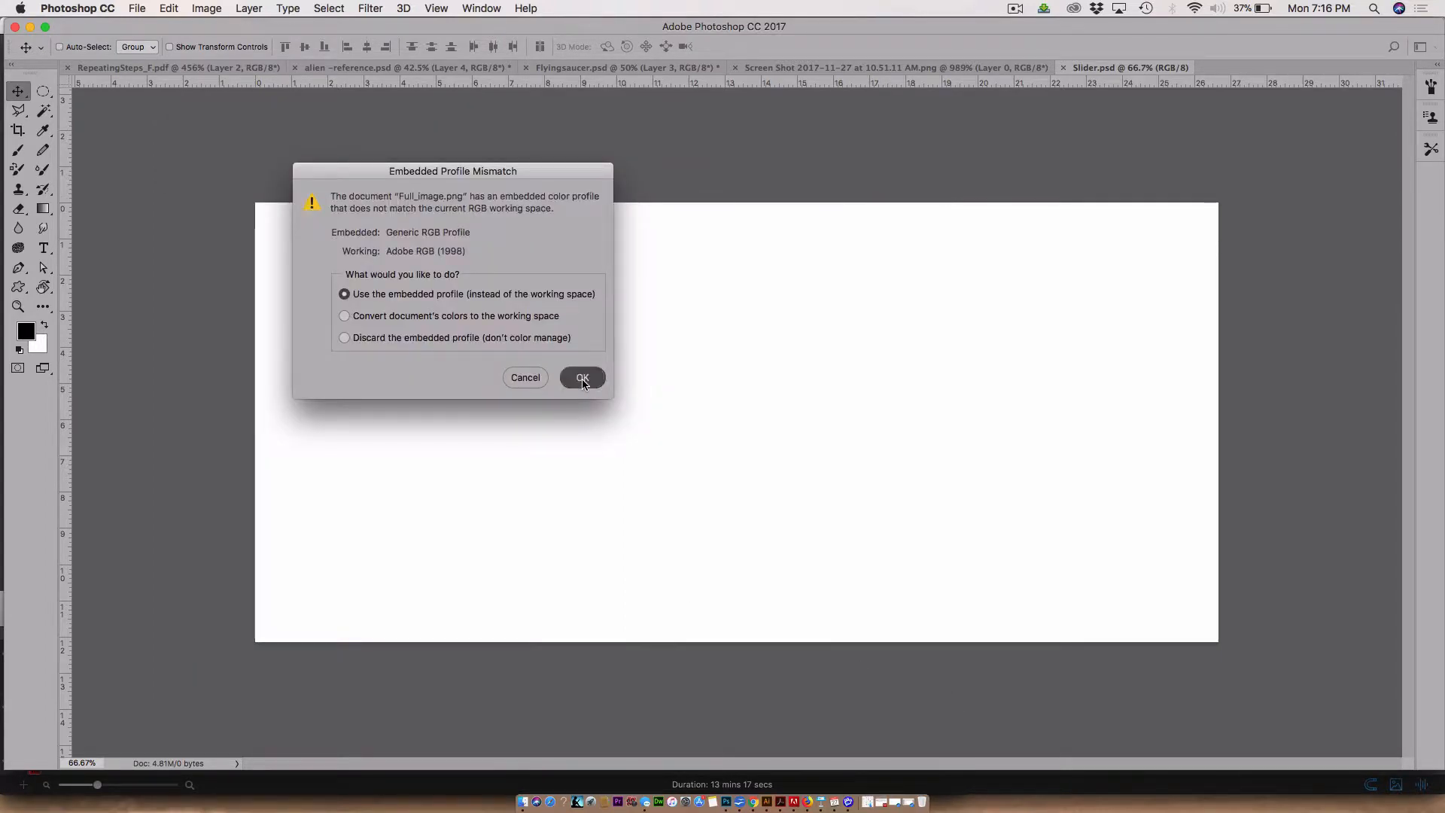
{"action": "left_click", "coordinate": [578, 382]}
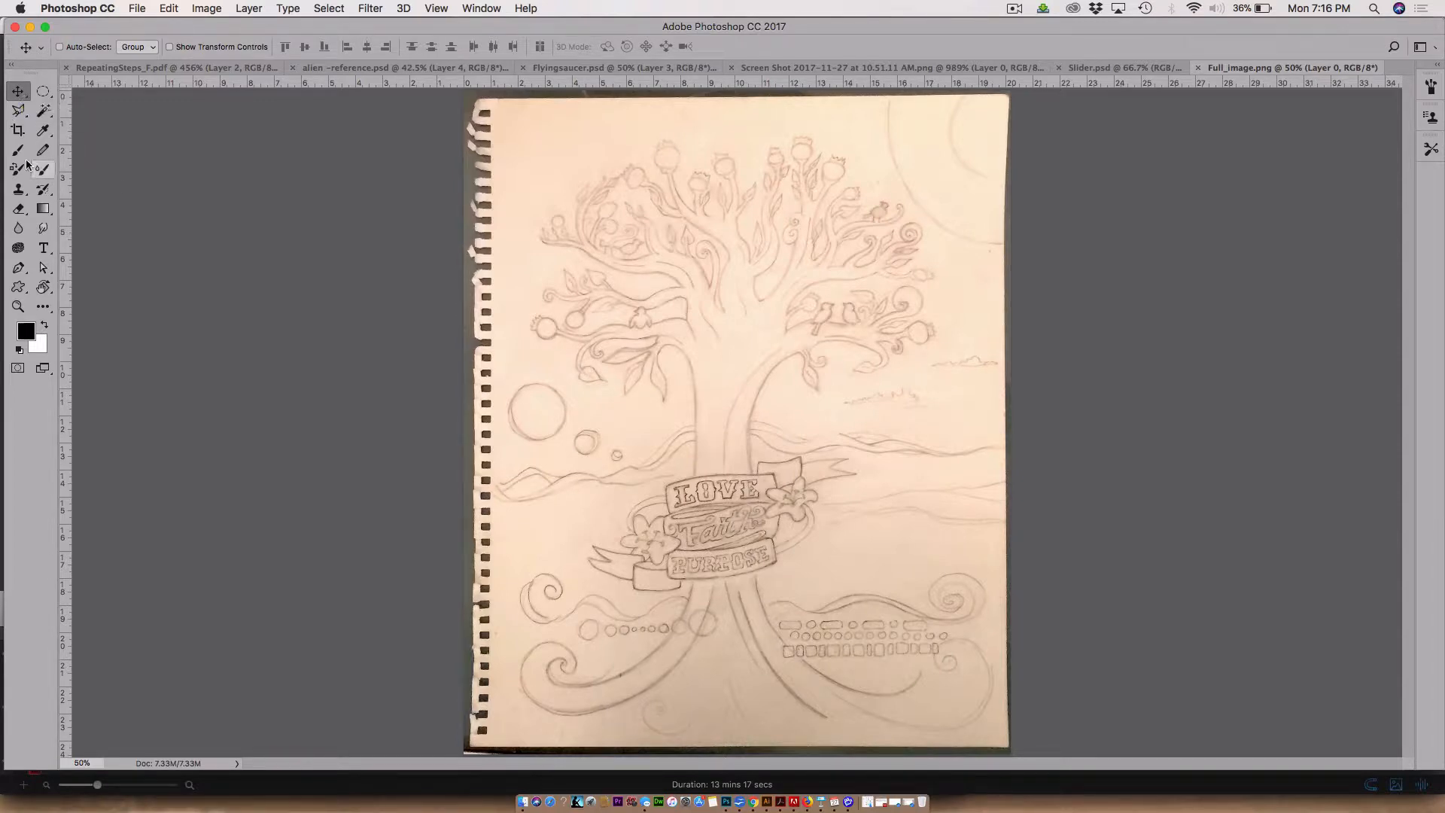
Crop the sketch with a rectangular selection that leaves out the spiral binding and dark page edges, and clear the selection
{"action": "left_click", "coordinate": [43, 91]}
{"action": "left_click", "coordinate": [84, 90]}
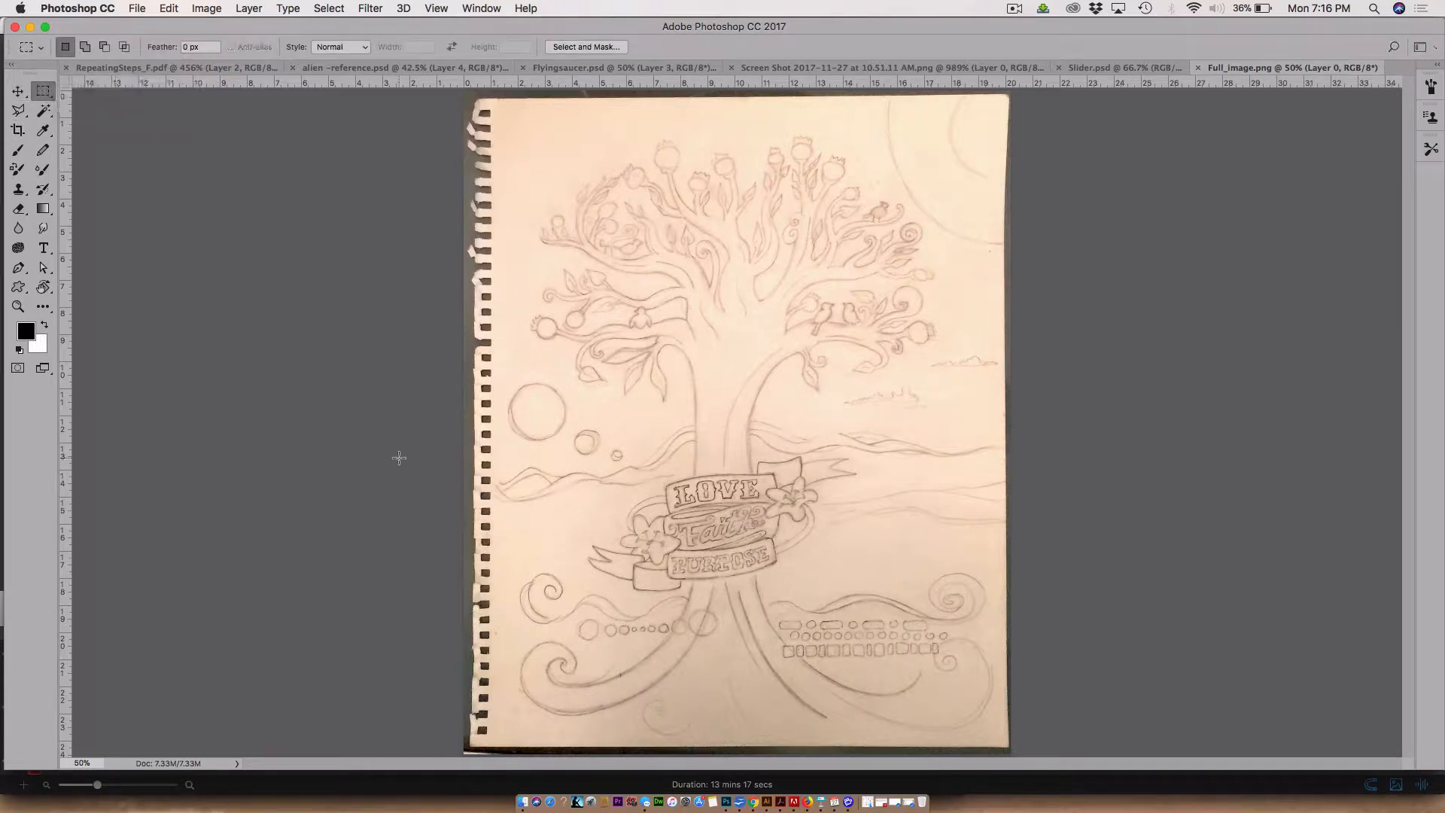
{"action": "mouse_move", "coordinate": [495, 105]}
{"action": "left_mouse_down"}
{"action": "mouse_move", "coordinate": [745, 606]}
{"action": "mouse_move", "coordinate": [806, 666]}
{"action": "mouse_move", "coordinate": [947, 705]}
{"action": "mouse_move", "coordinate": [1002, 741]}
{"action": "left_mouse_up"}
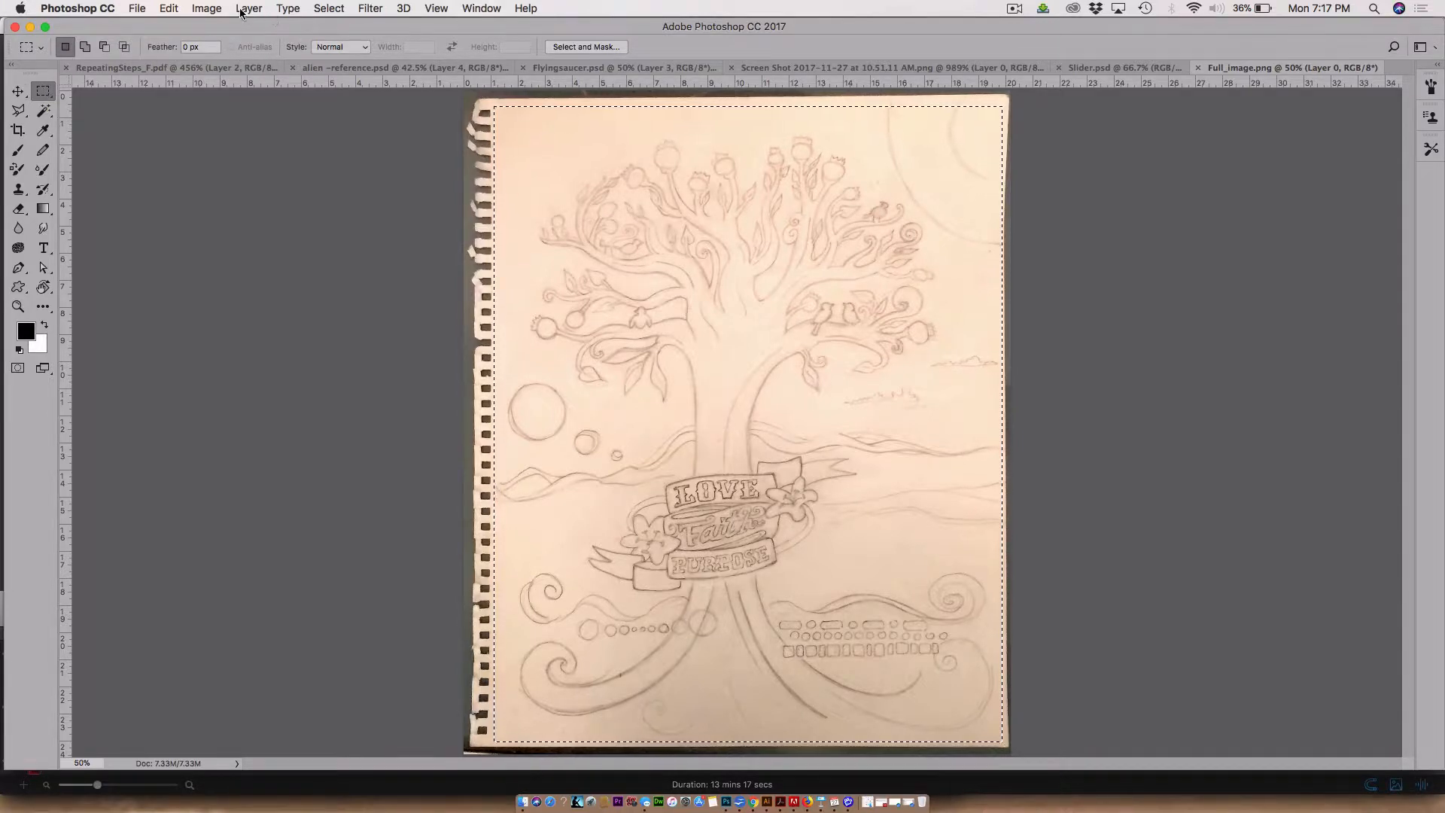
{"action": "left_click", "coordinate": [212, 6]}
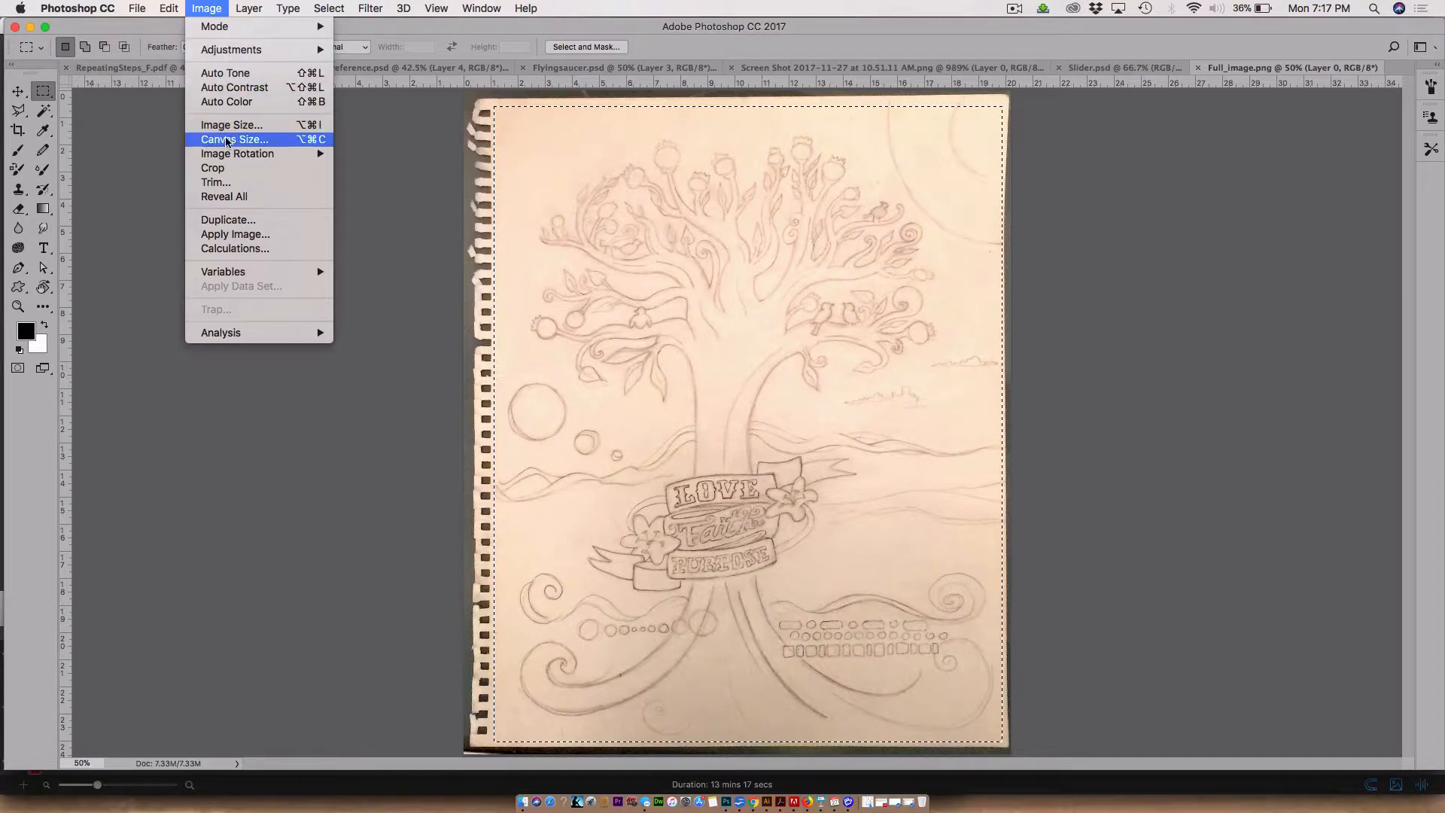
{"action": "left_click", "coordinate": [234, 172]}
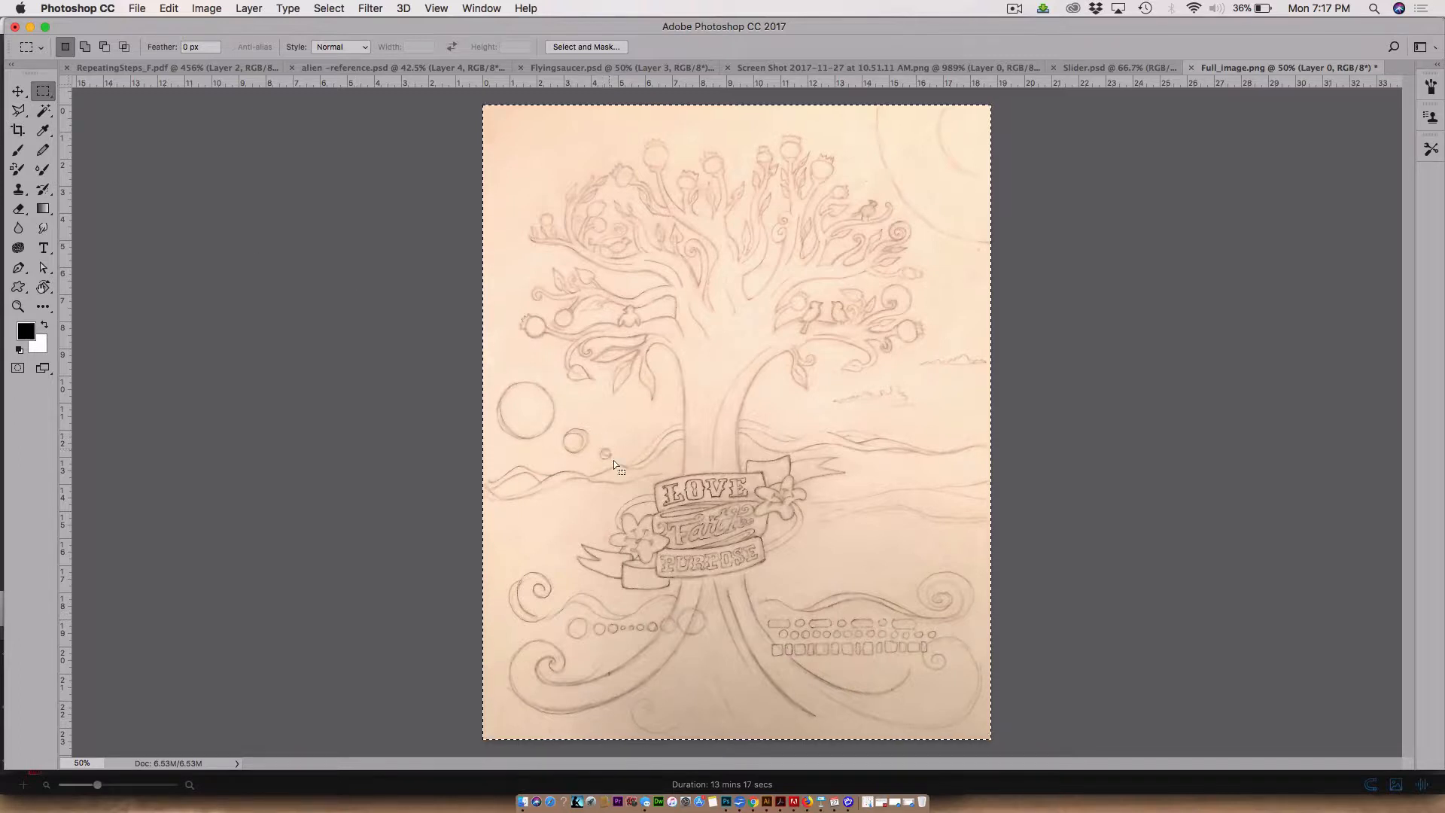
{"action": "key", "text": "super+d"}
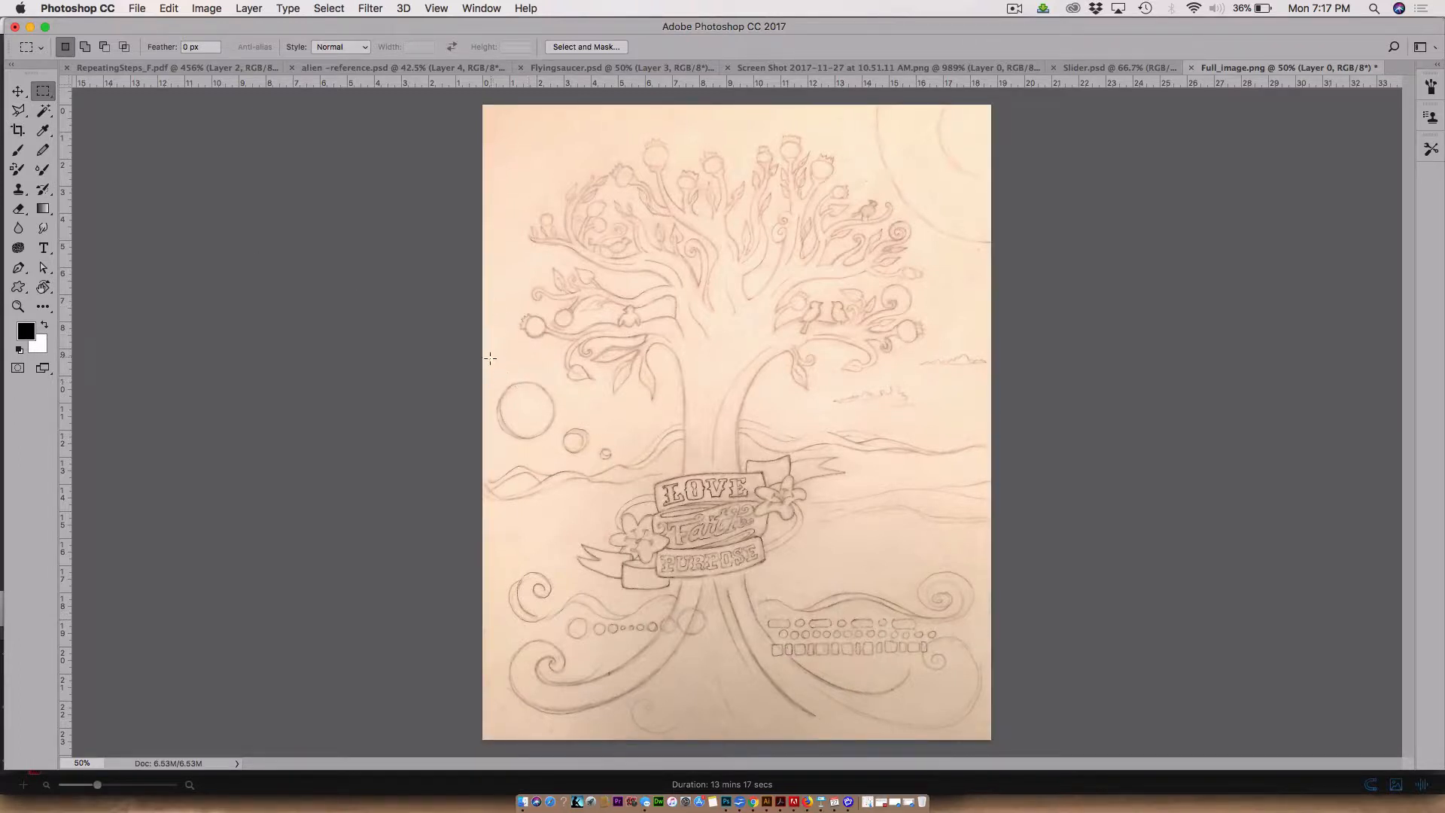
Copy a wide rectangular strip across the tree's middle branches and paste it into Slider.psd, converting colors to preserve appearance
{"action": "left_click_drag", "start_coordinate": [499, 378], "coordinate": [966, 227]}
{"action": "left_click", "coordinate": [1083, 68]}
{"action": "key", "text": "super+v"}
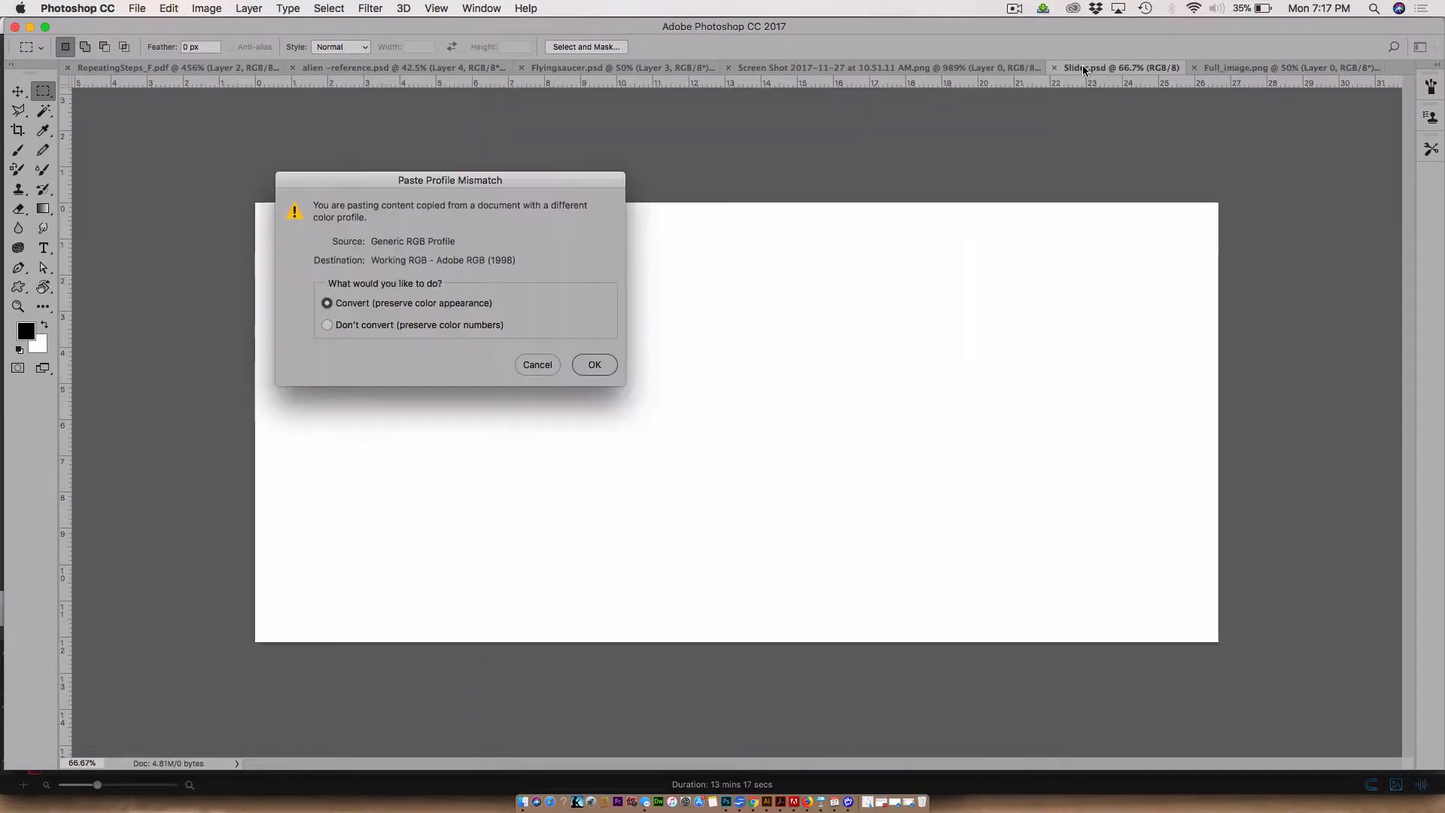
{"action": "left_click", "coordinate": [596, 367]}
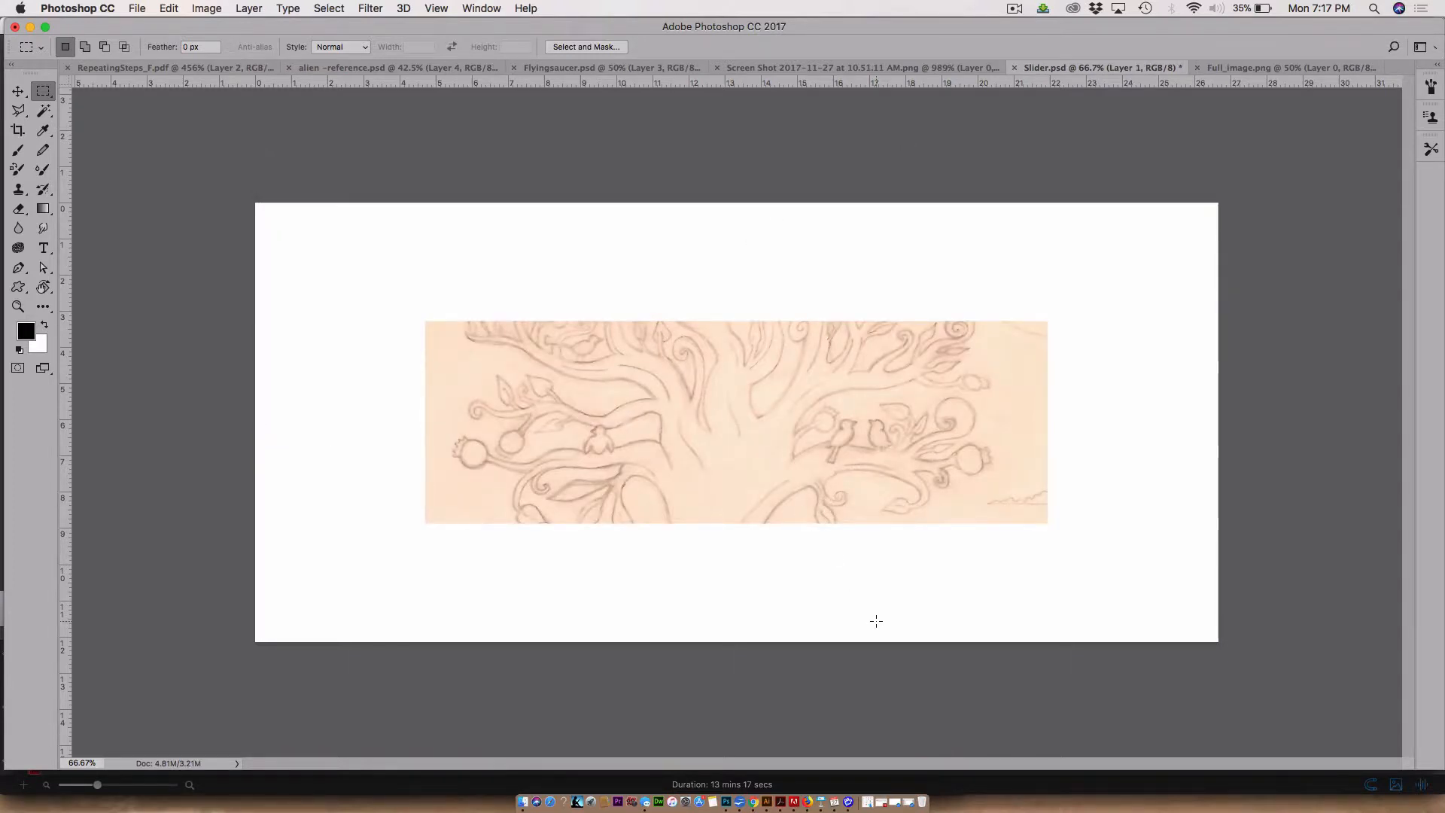
Move the pasted strip to the canvas's upper-left corner and scale it to about 155% width and 167% height, spanning the full canvas width
{"action": "key", "text": "super+t"}
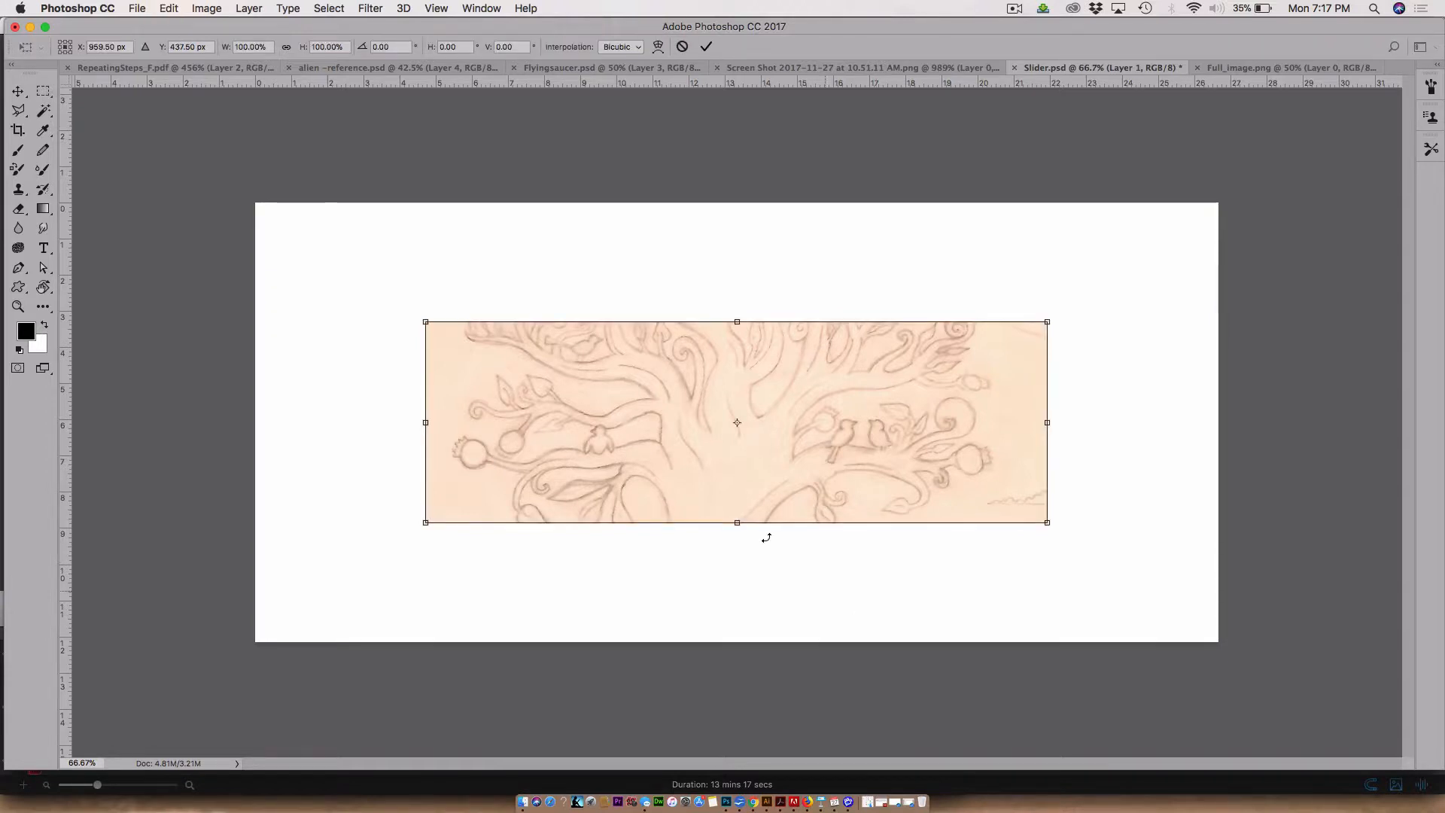
{"action": "left_click_drag", "start_coordinate": [605, 399], "coordinate": [439, 280]}
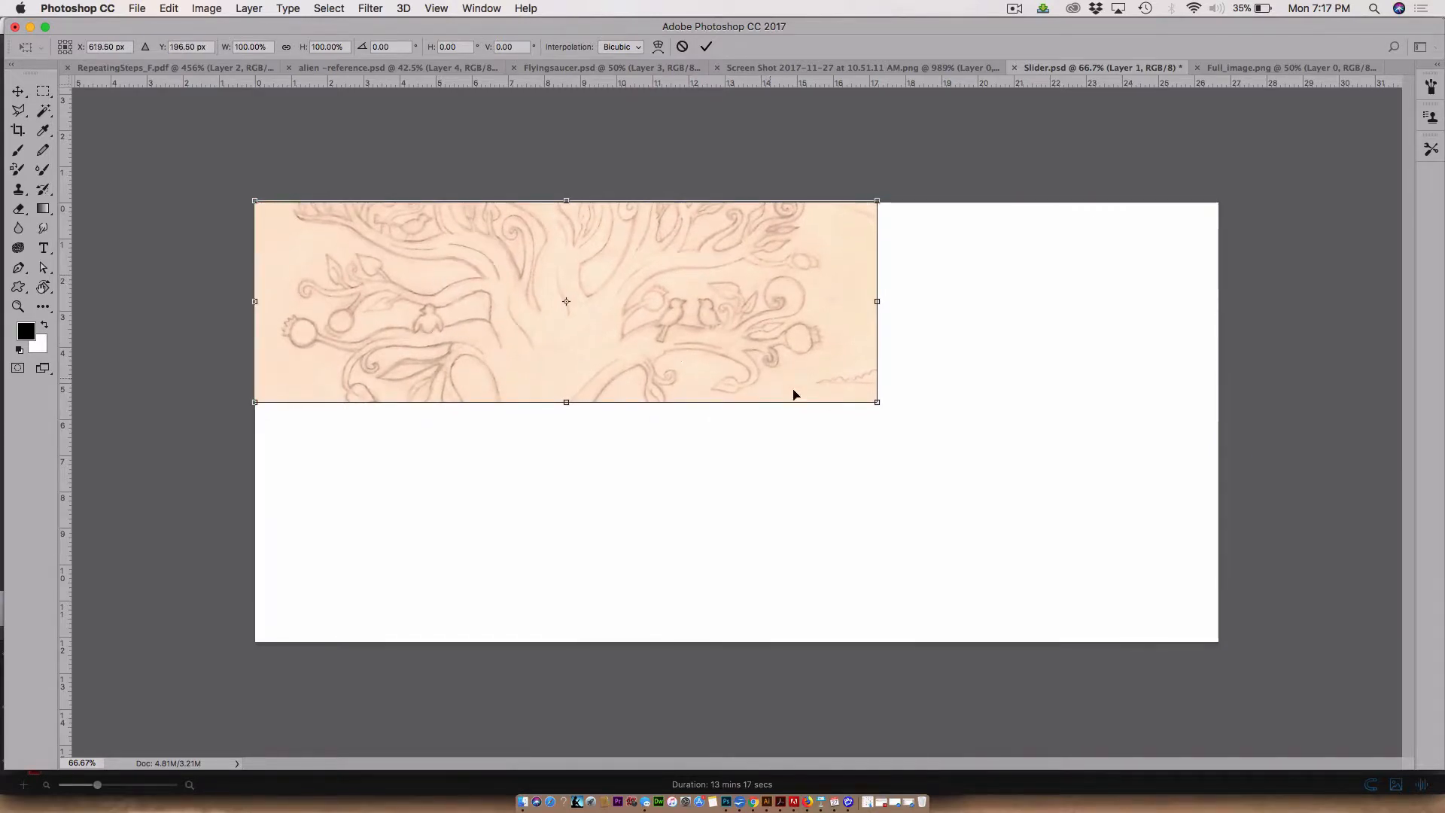
{"action": "left_click_drag", "start_coordinate": [875, 403], "coordinate": [1217, 538]}
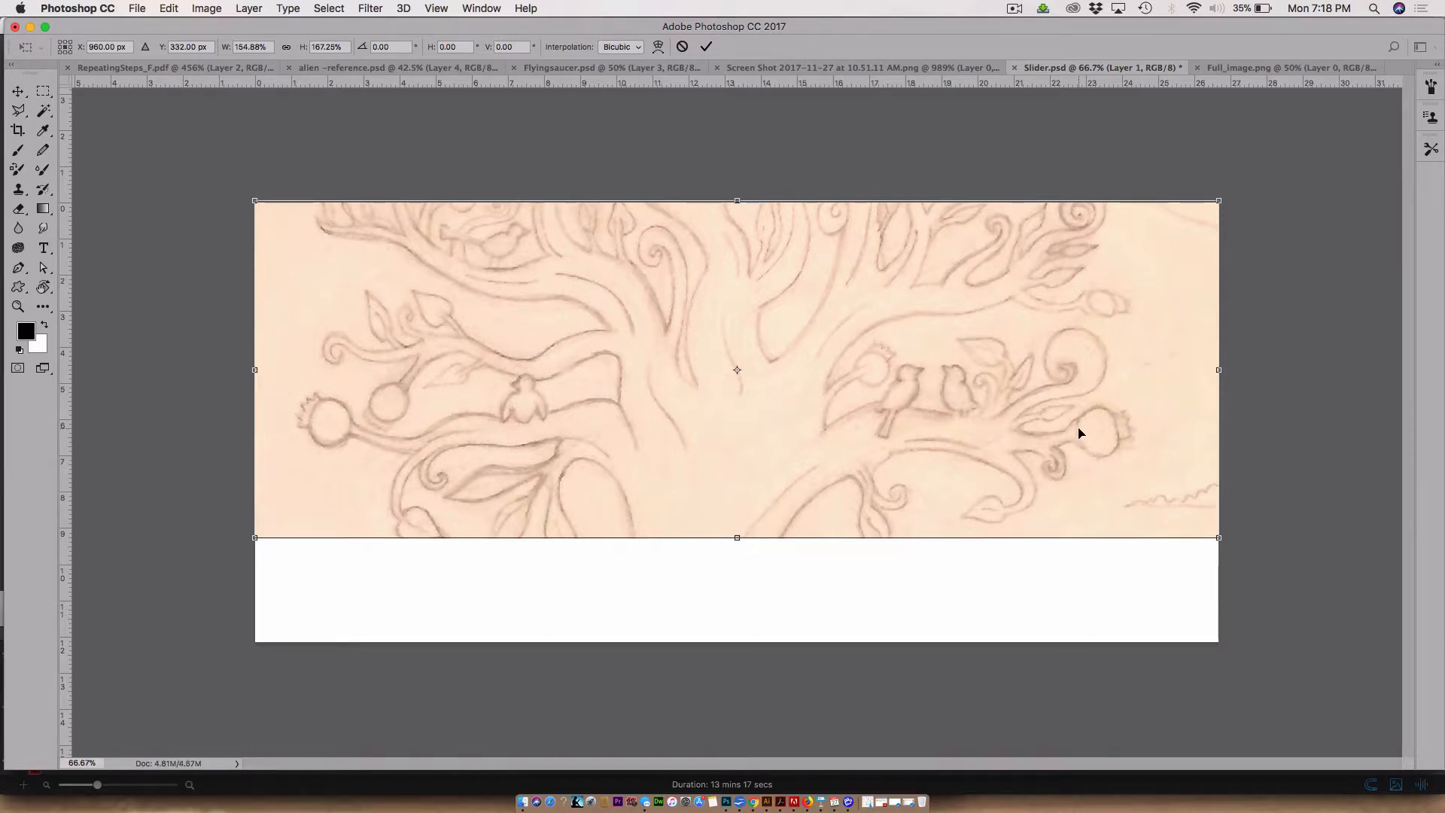
{"action": "key", "text": "Return"}
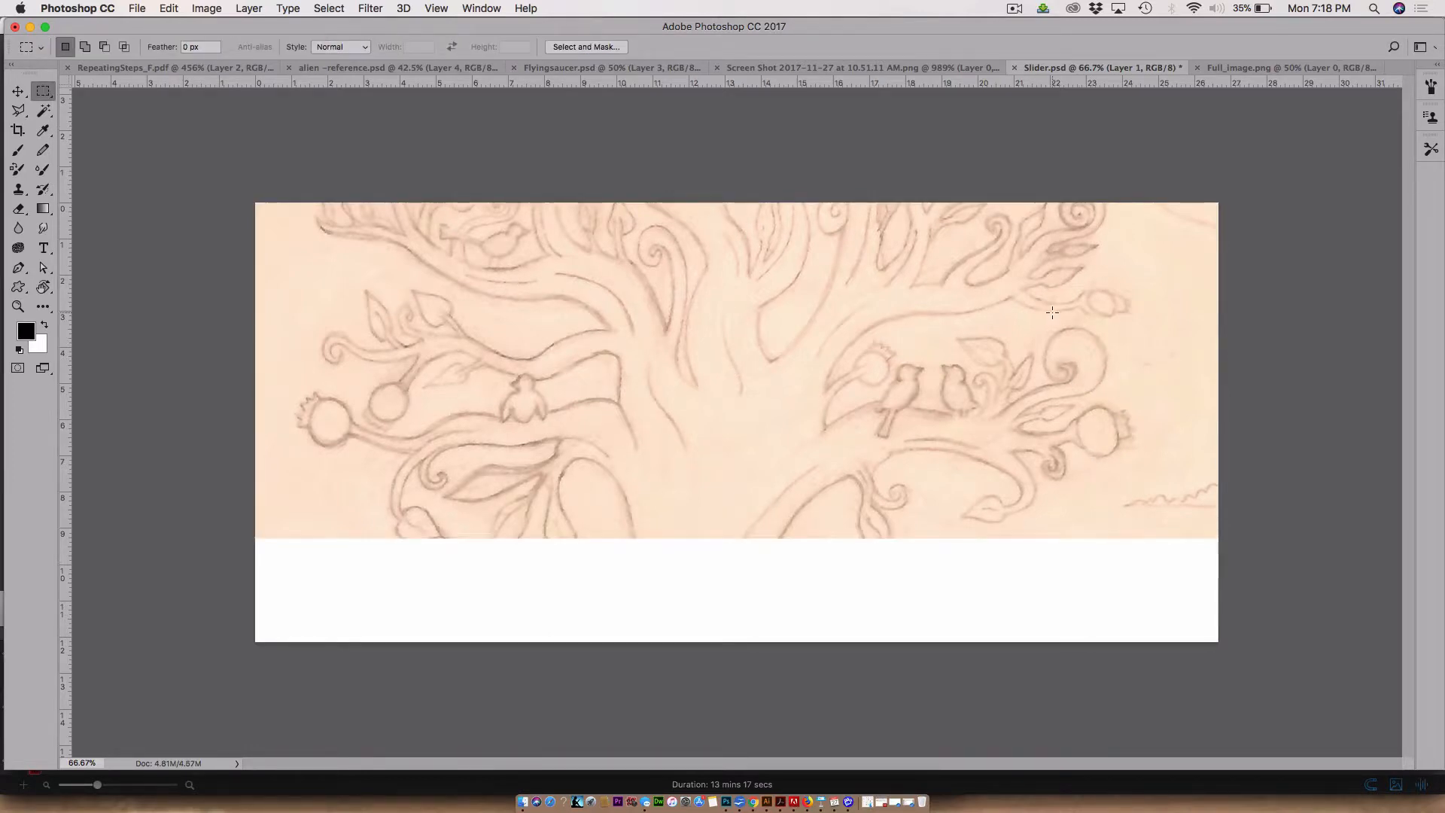
Copy a full-width area of the sketch in Full_image.png, from the upper branches down to the LOVE lettering
{"action": "key", "text": "super+Tab"}
{"action": "left_click", "coordinate": [1230, 67]}
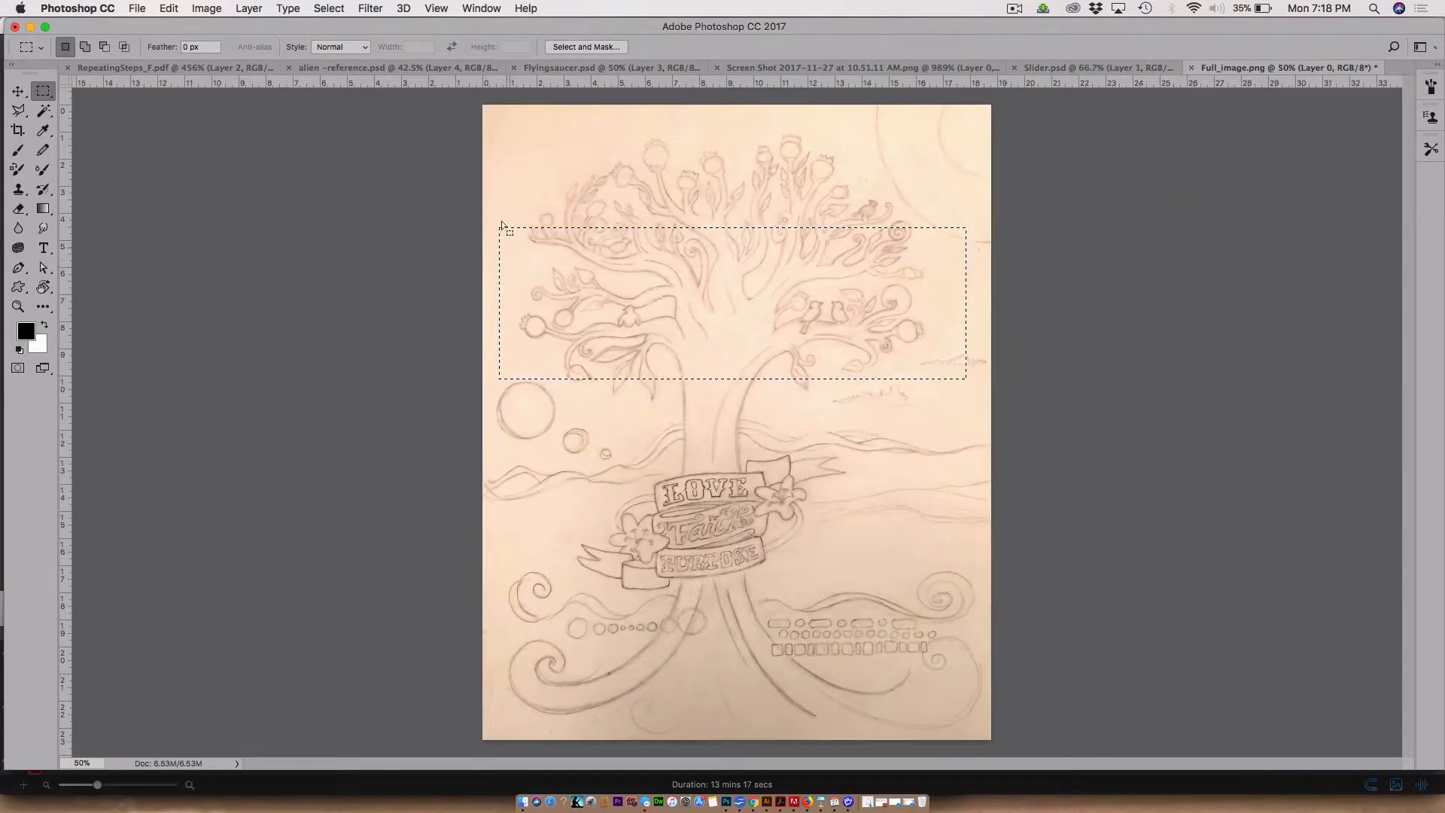
{"action": "left_click_drag", "start_coordinate": [466, 168], "coordinate": [1015, 503]}
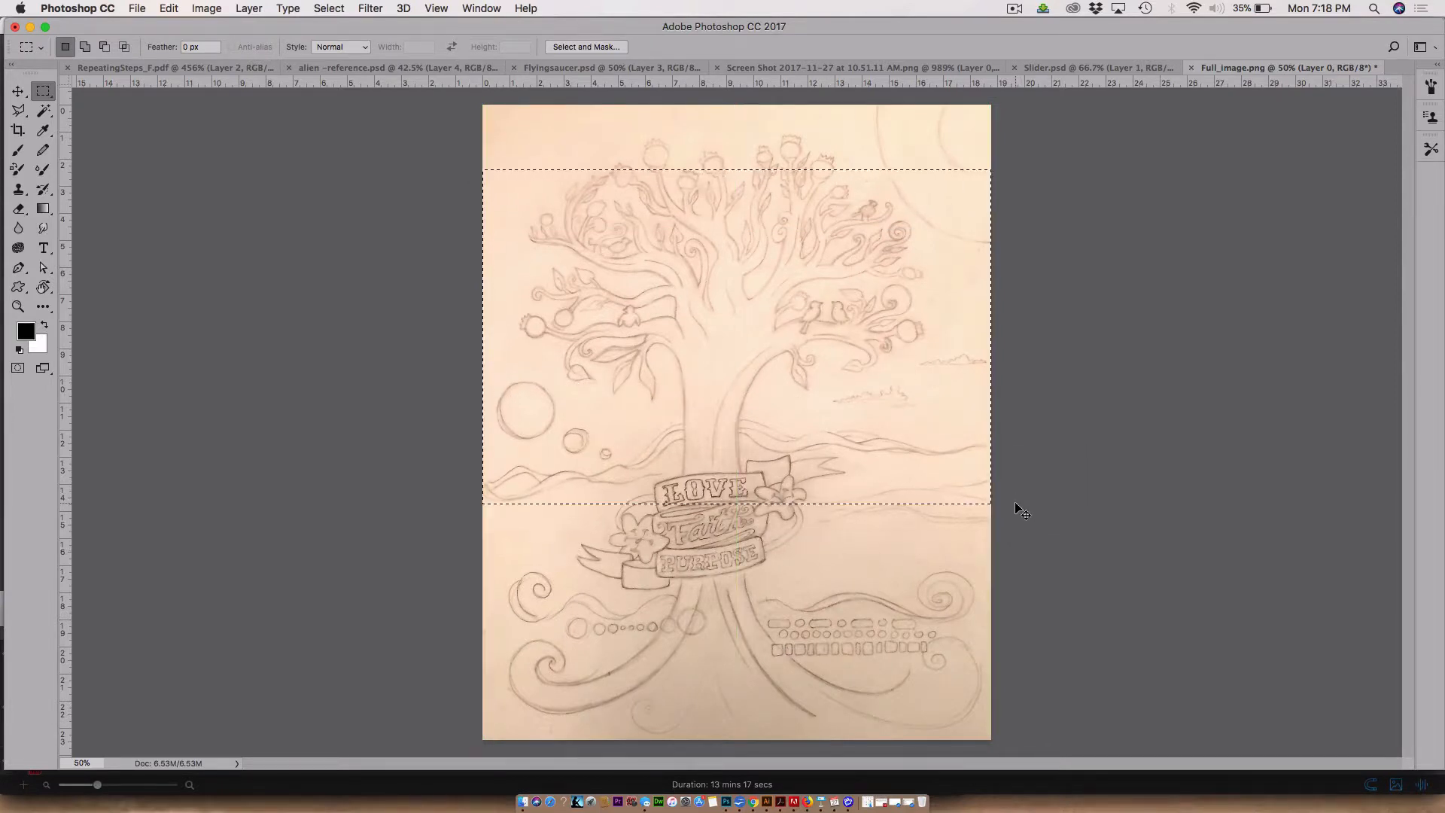
Paste the copied sketch area into Slider.psd, converting colors to preserve appearance
{"action": "left_click", "coordinate": [1060, 72]}
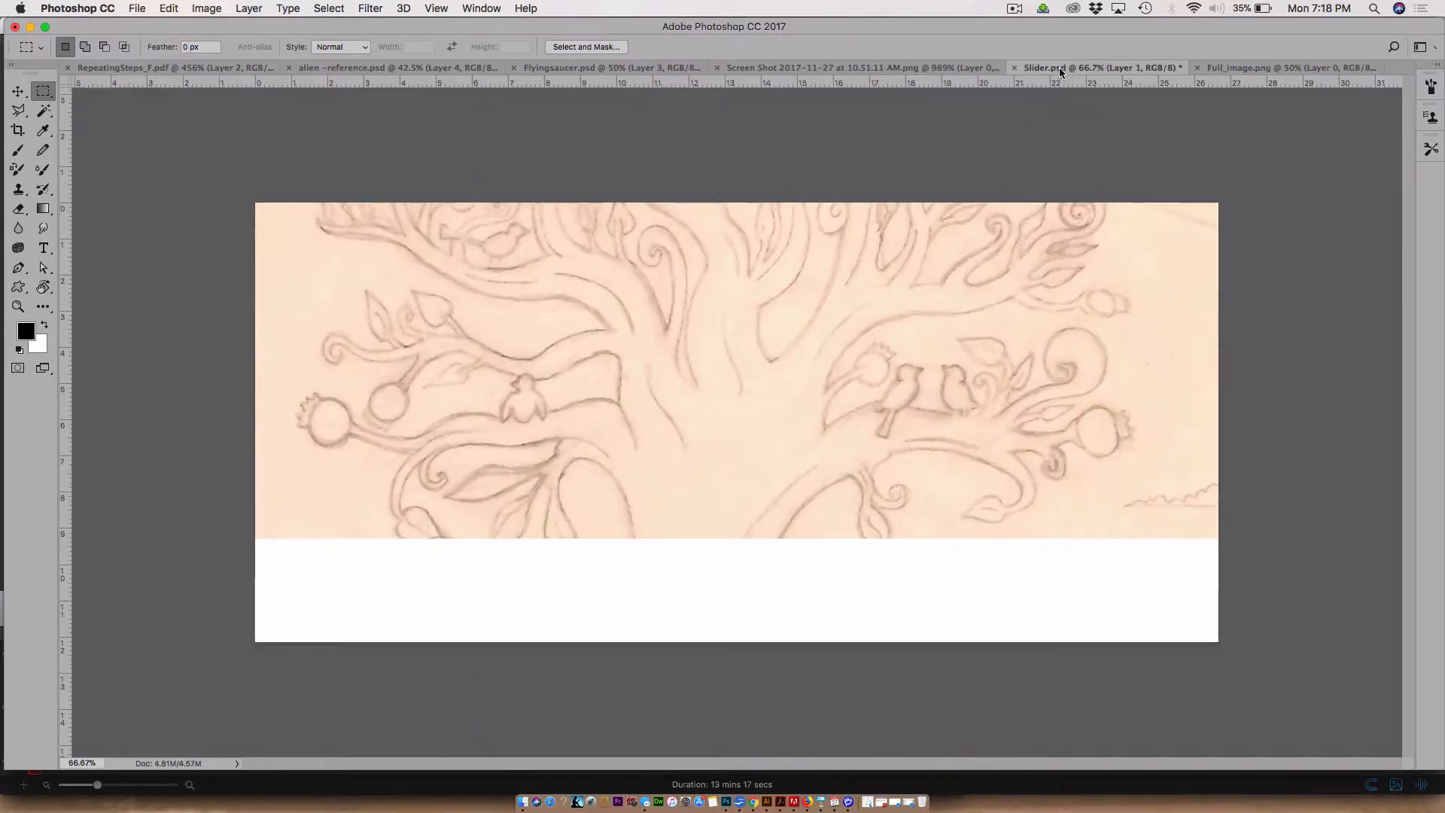
{"action": "key", "text": "super+v"}
{"action": "key", "text": "Return"}
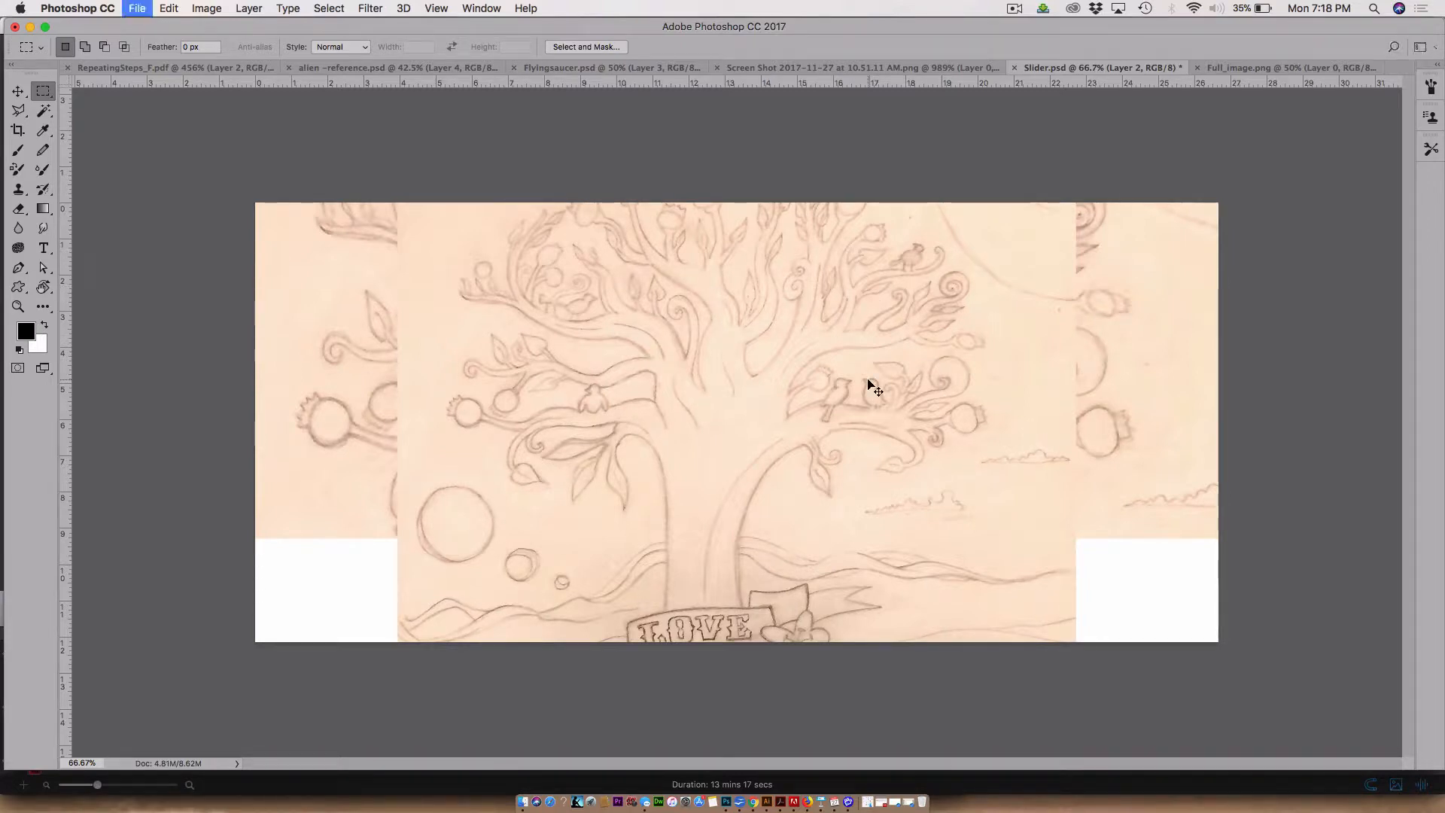
Create a new 1352 × 889 px, 72 ppi document from the clipboard preset and paste the copied sketch area into it
{"action": "key", "text": "super+n"}
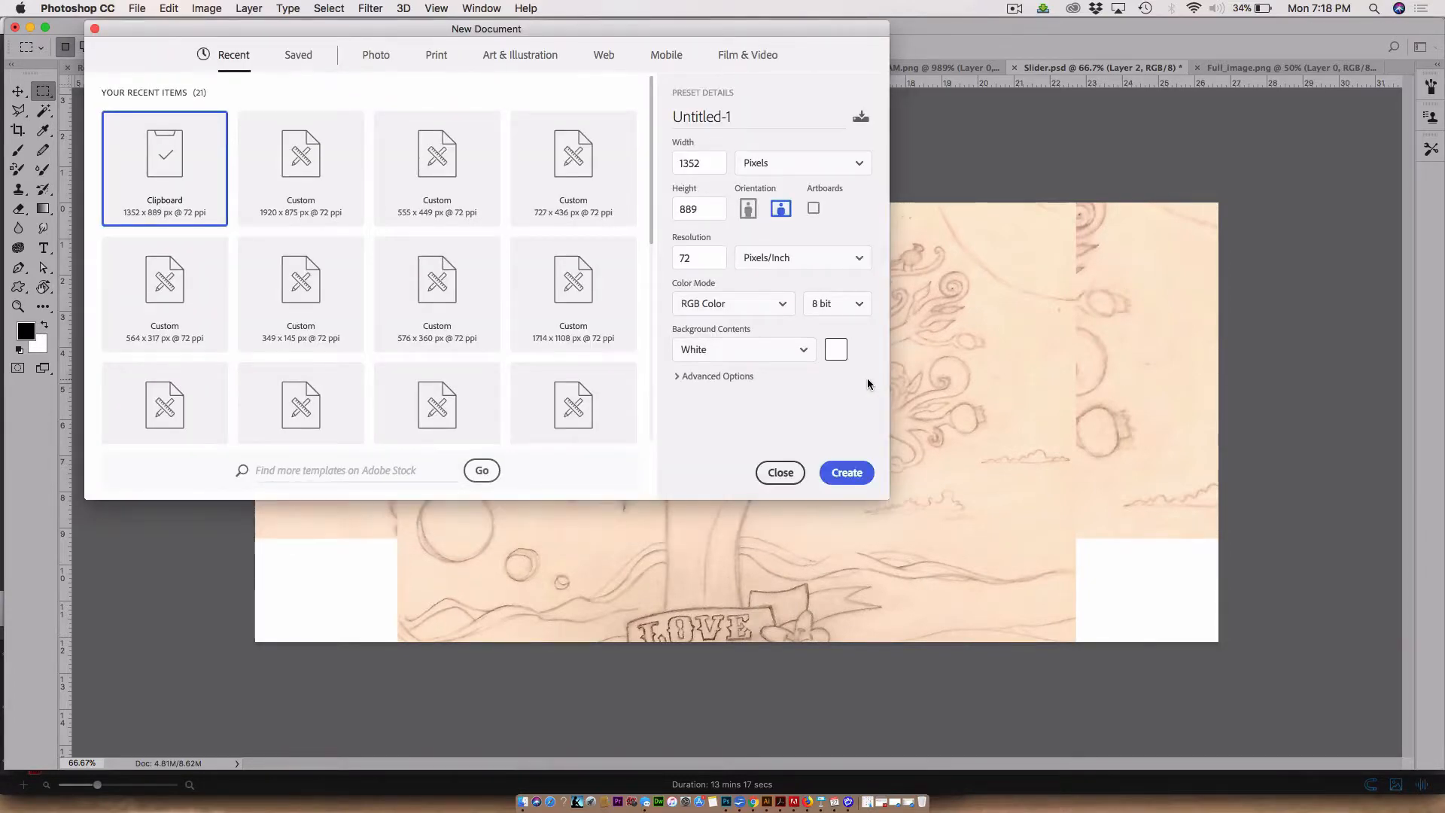
{"action": "key", "text": "Return"}
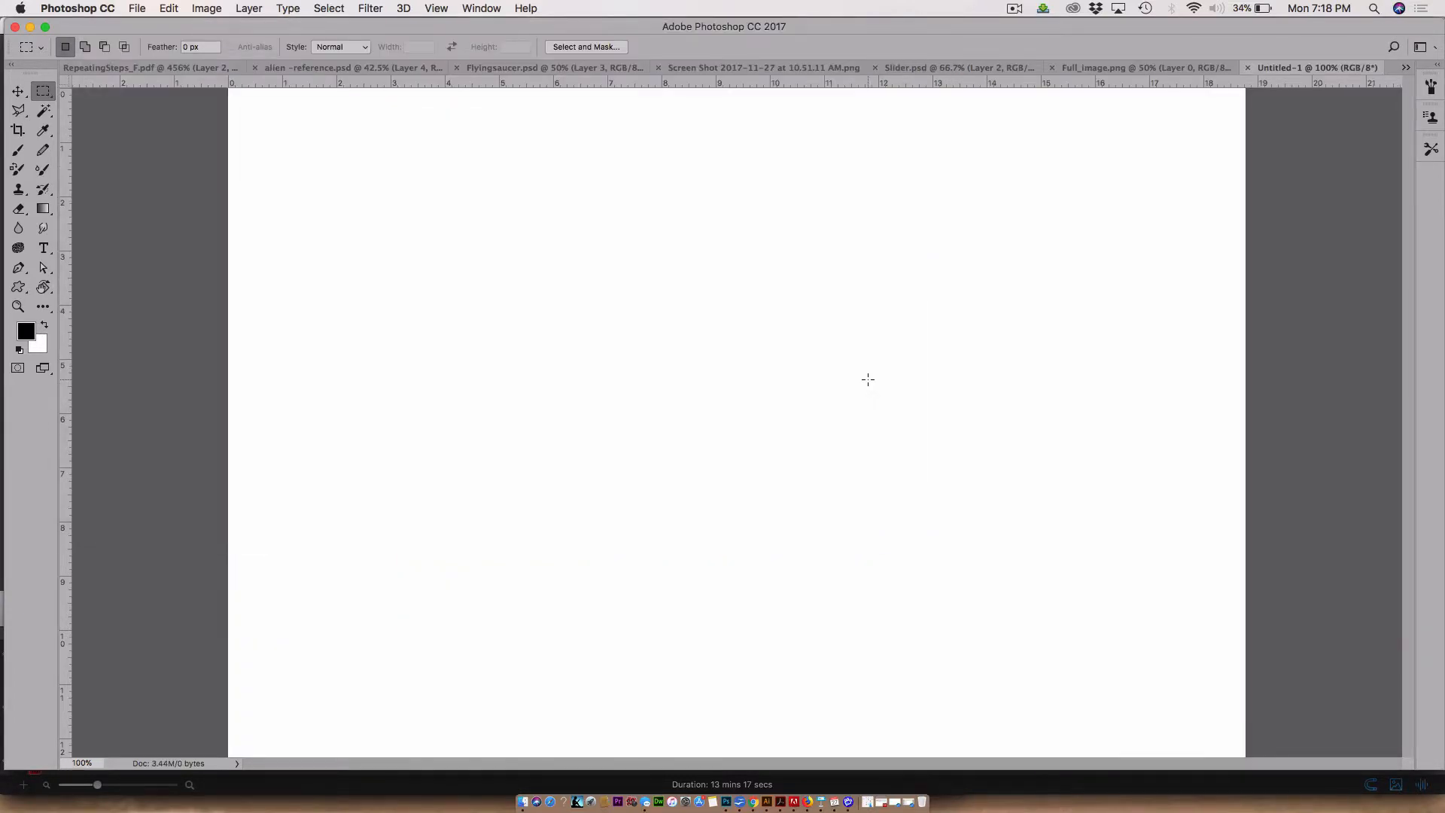
{"action": "key", "text": "super+v"}
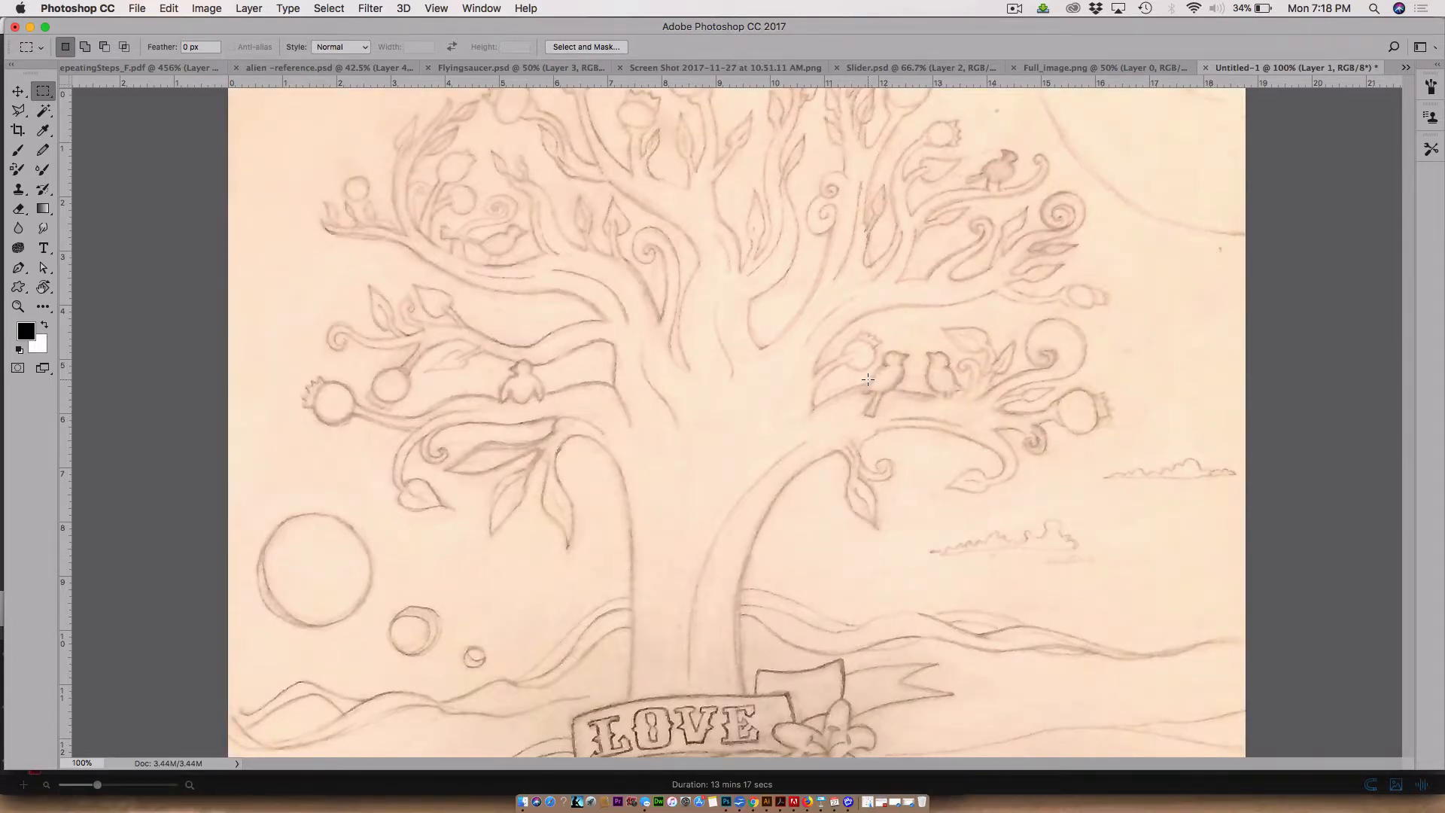
{"action": "scroll", "coordinate": [868, 379], "scroll_direction": "down", "scroll_amount": 3}
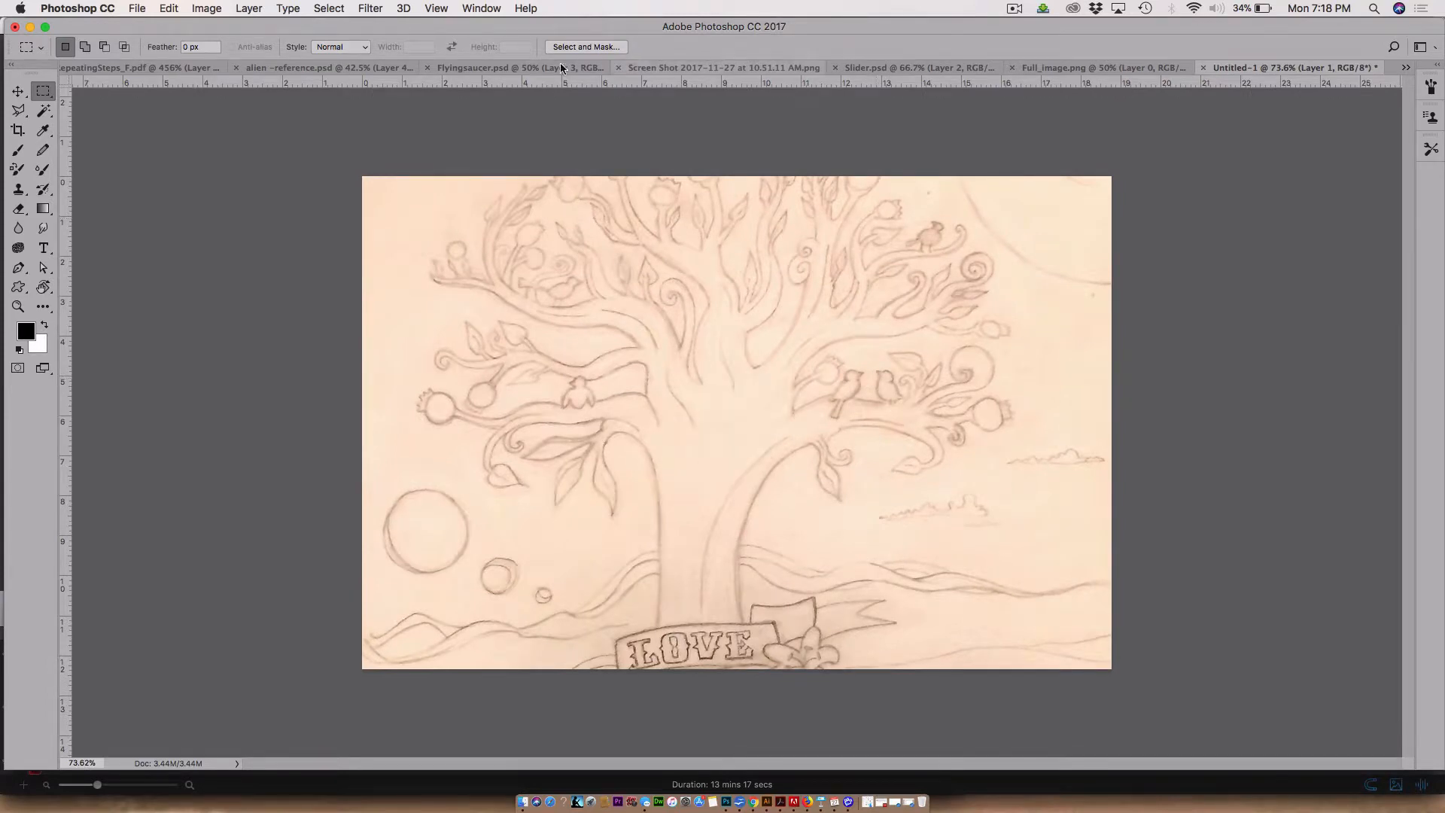
Enlarge the new document's image to 400 percent at 72 pixels/inch, resampling with Preserve Details (enlargement)
{"action": "left_click", "coordinate": [208, 7]}
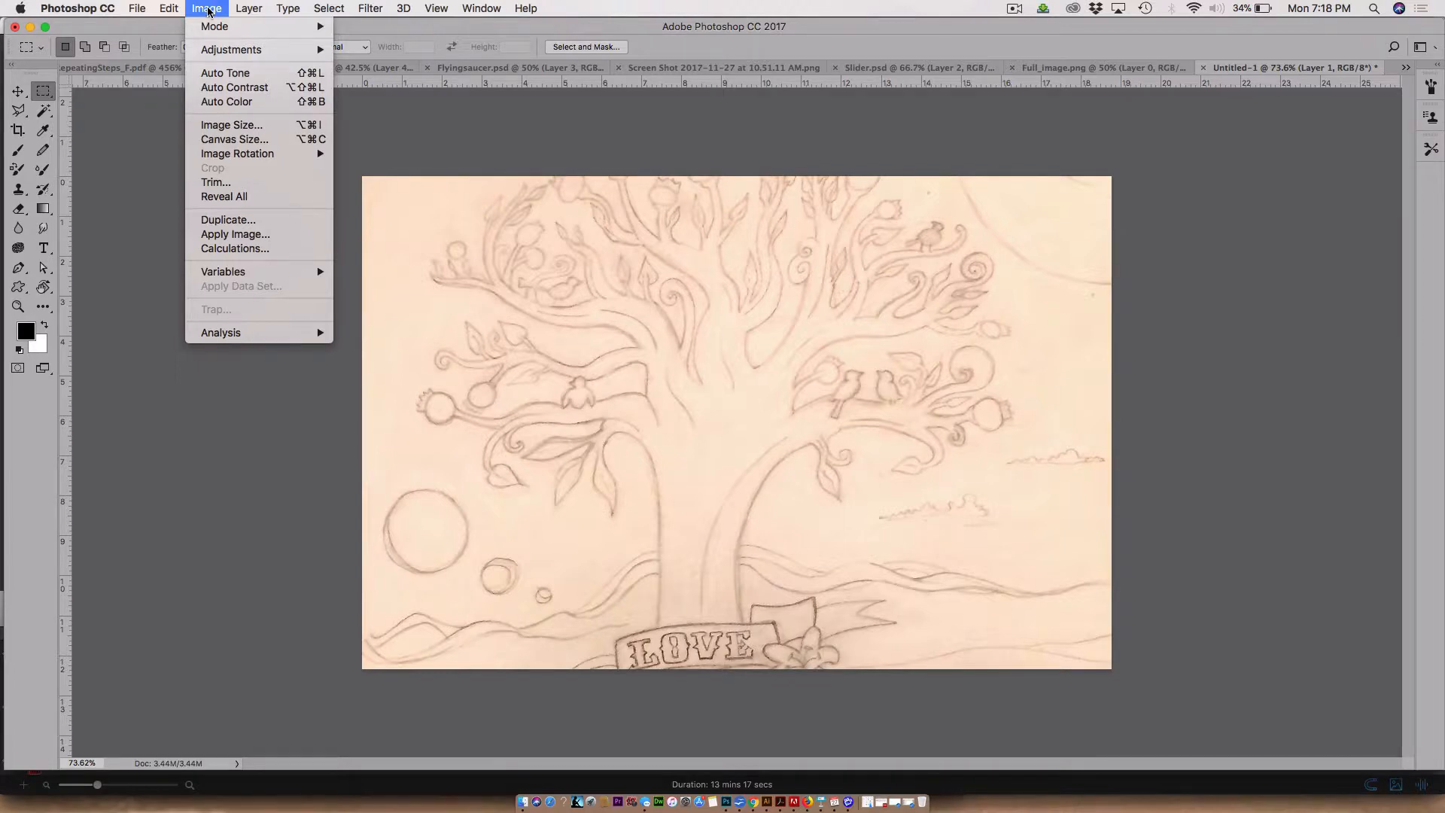
{"action": "left_click", "coordinate": [216, 127]}
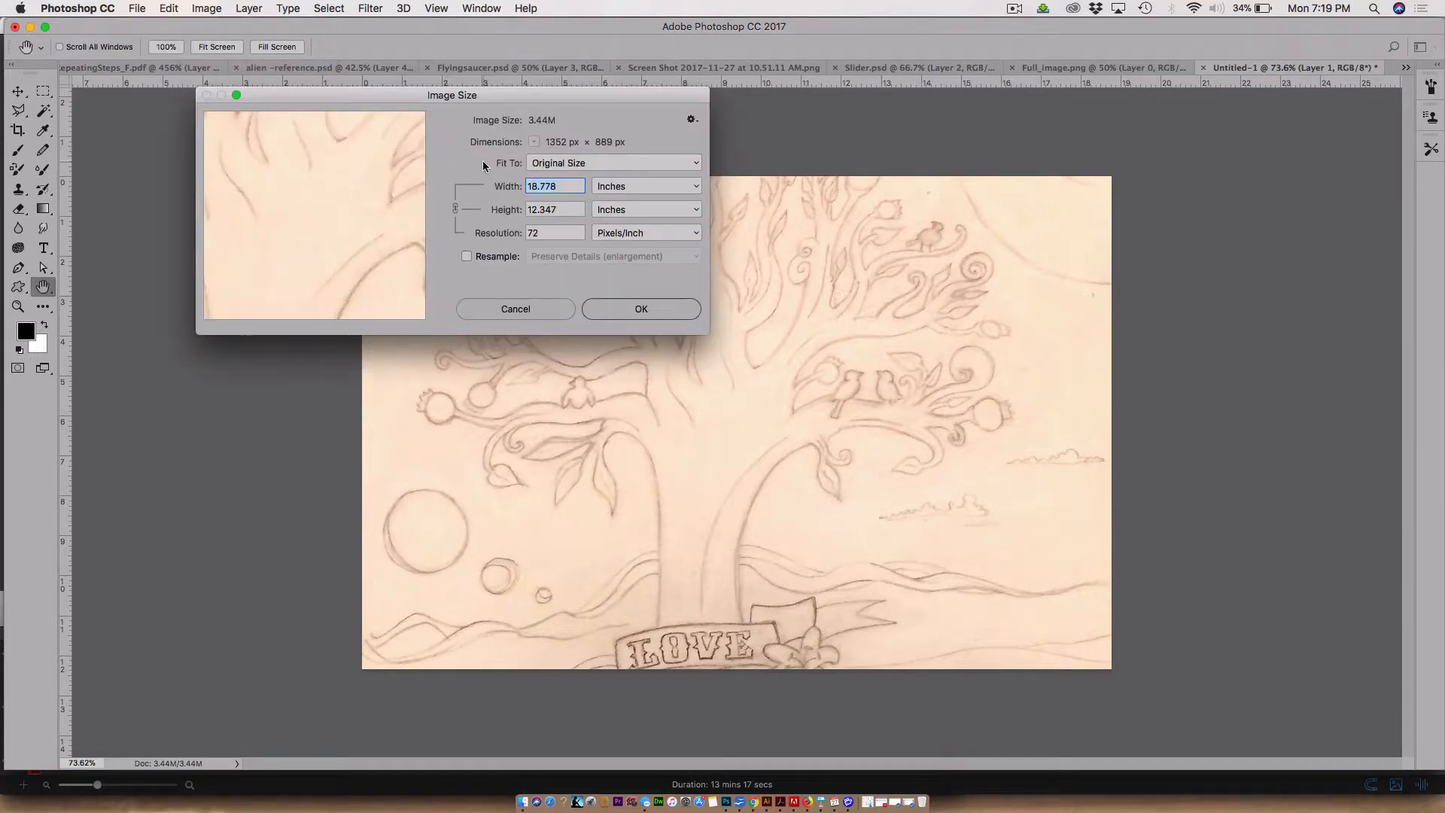
{"action": "left_click", "coordinate": [613, 186]}
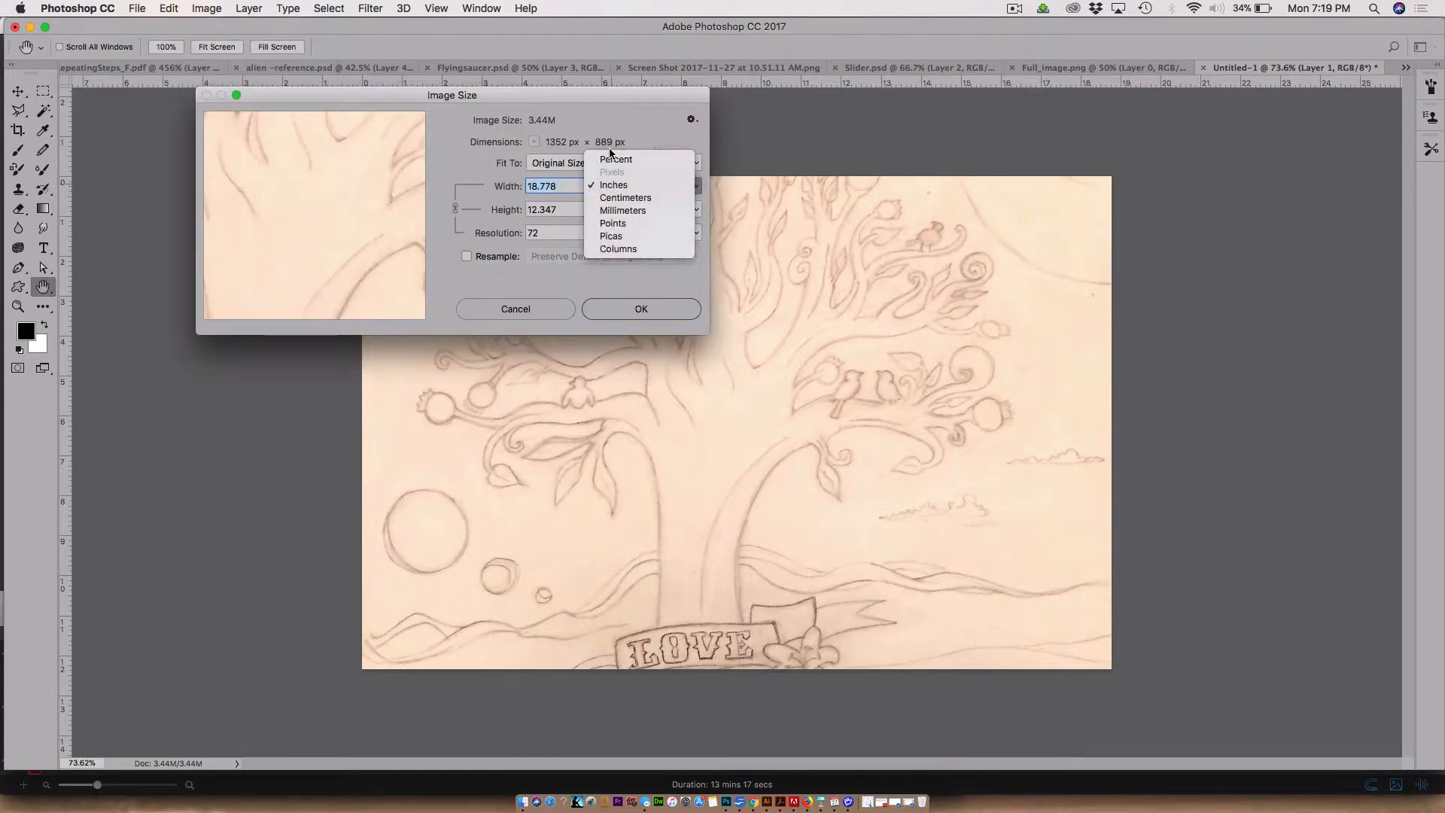
{"action": "left_click", "coordinate": [610, 157]}
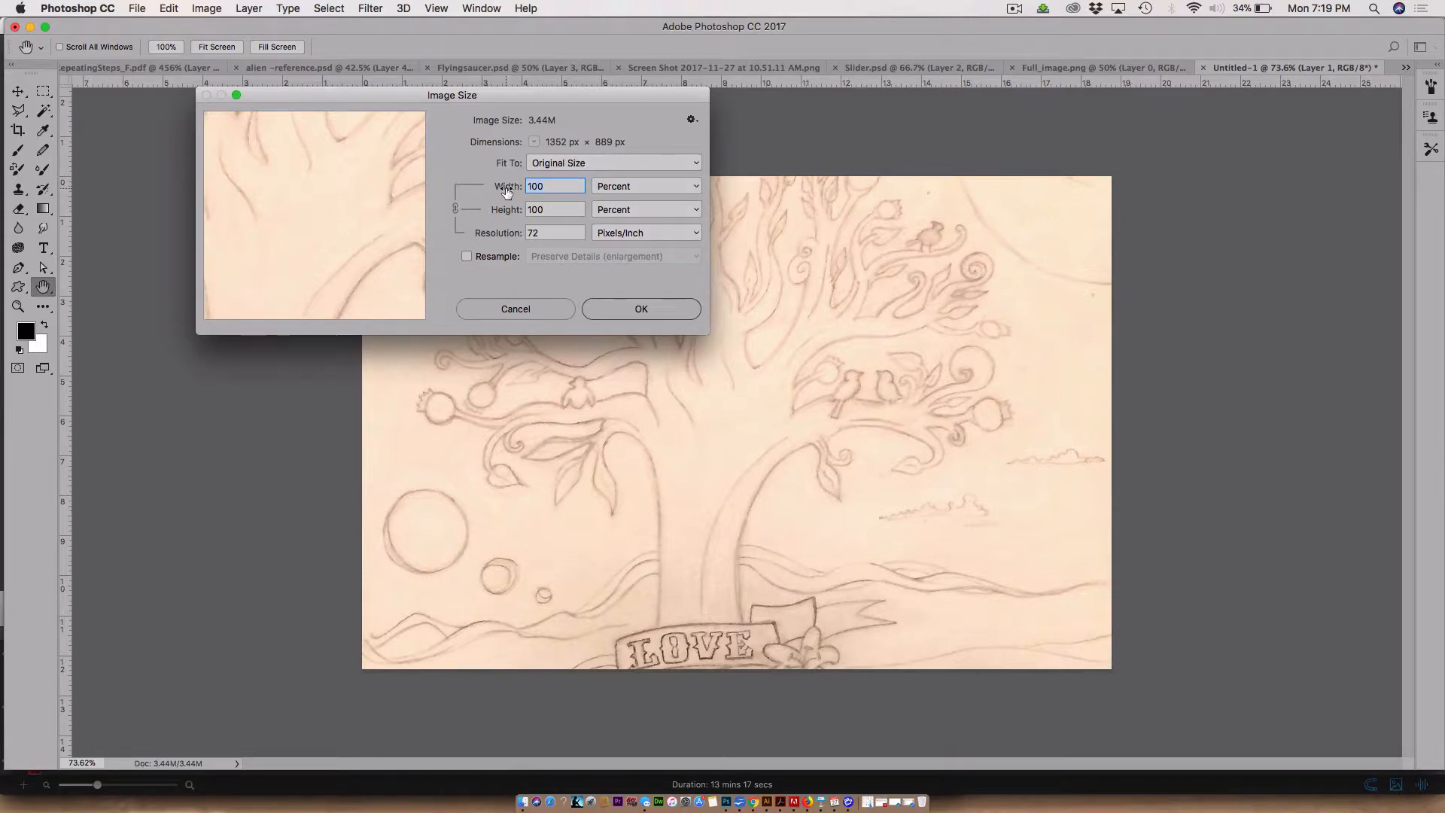
{"action": "type", "text": "200"}
{"action": "left_click", "coordinate": [467, 257]}
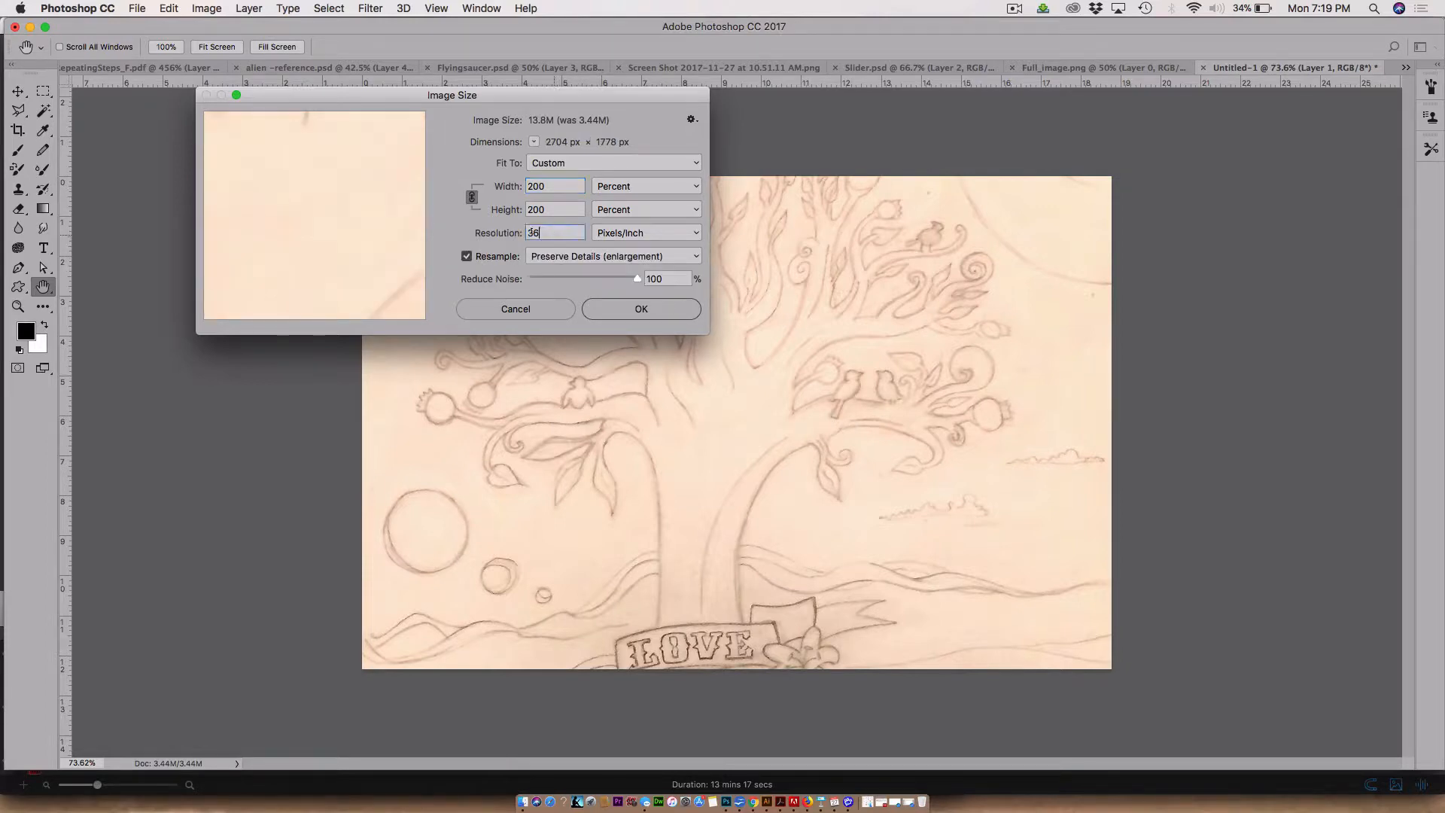
{"action": "type", "text": "72"}
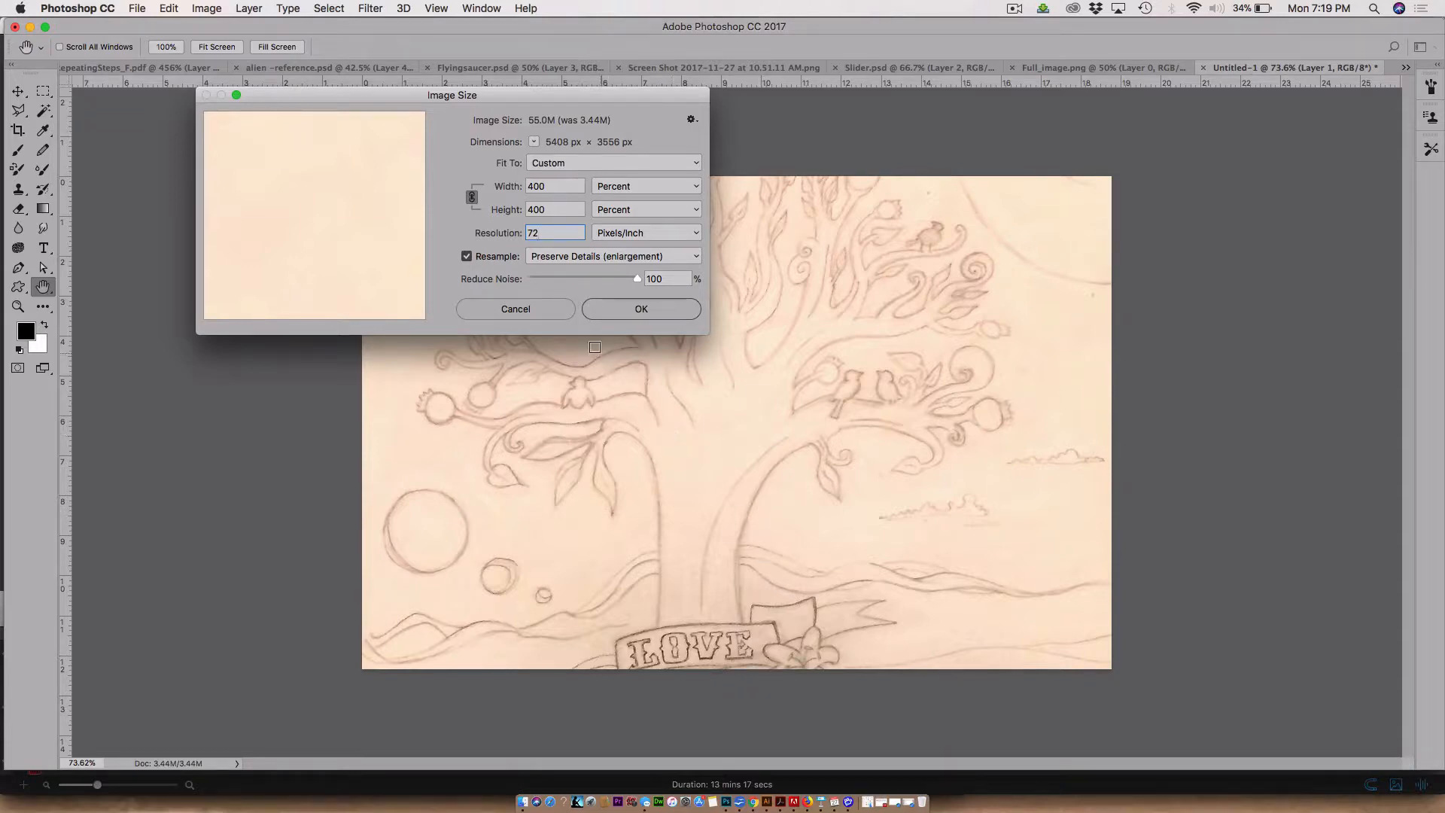
{"action": "left_click", "coordinate": [552, 256]}
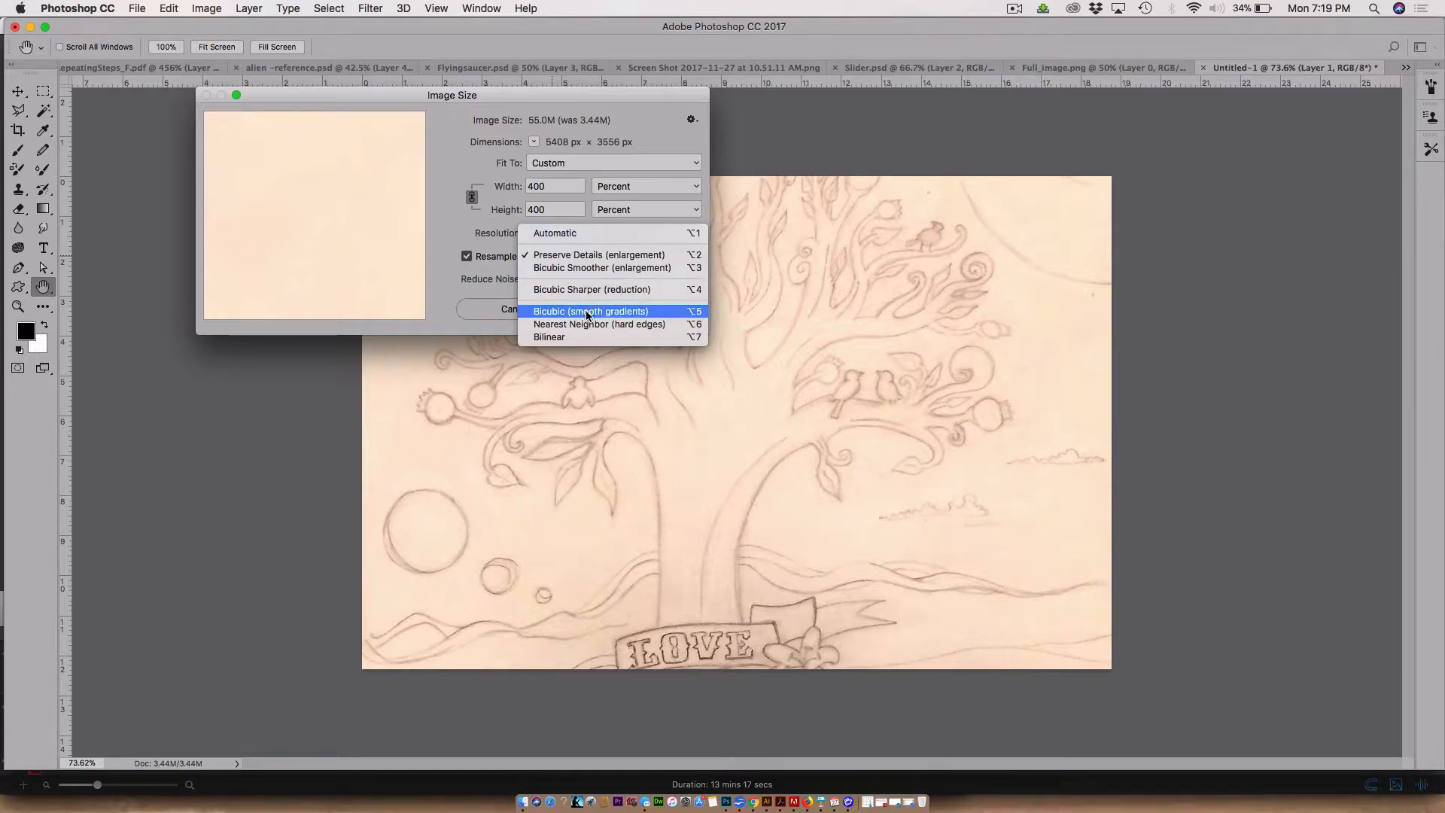
{"action": "left_click", "coordinate": [591, 256]}
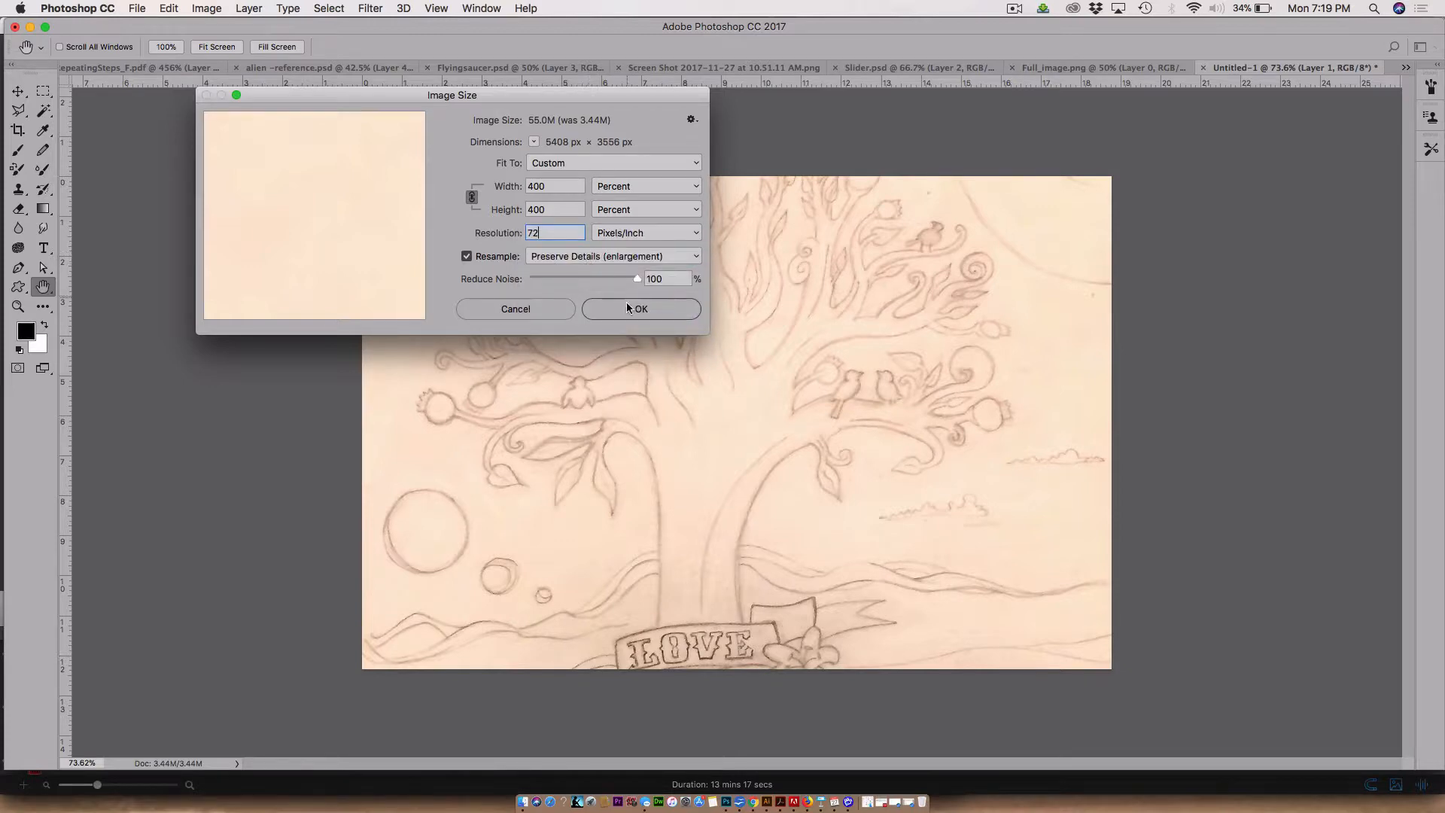
{"action": "left_click", "coordinate": [640, 308]}
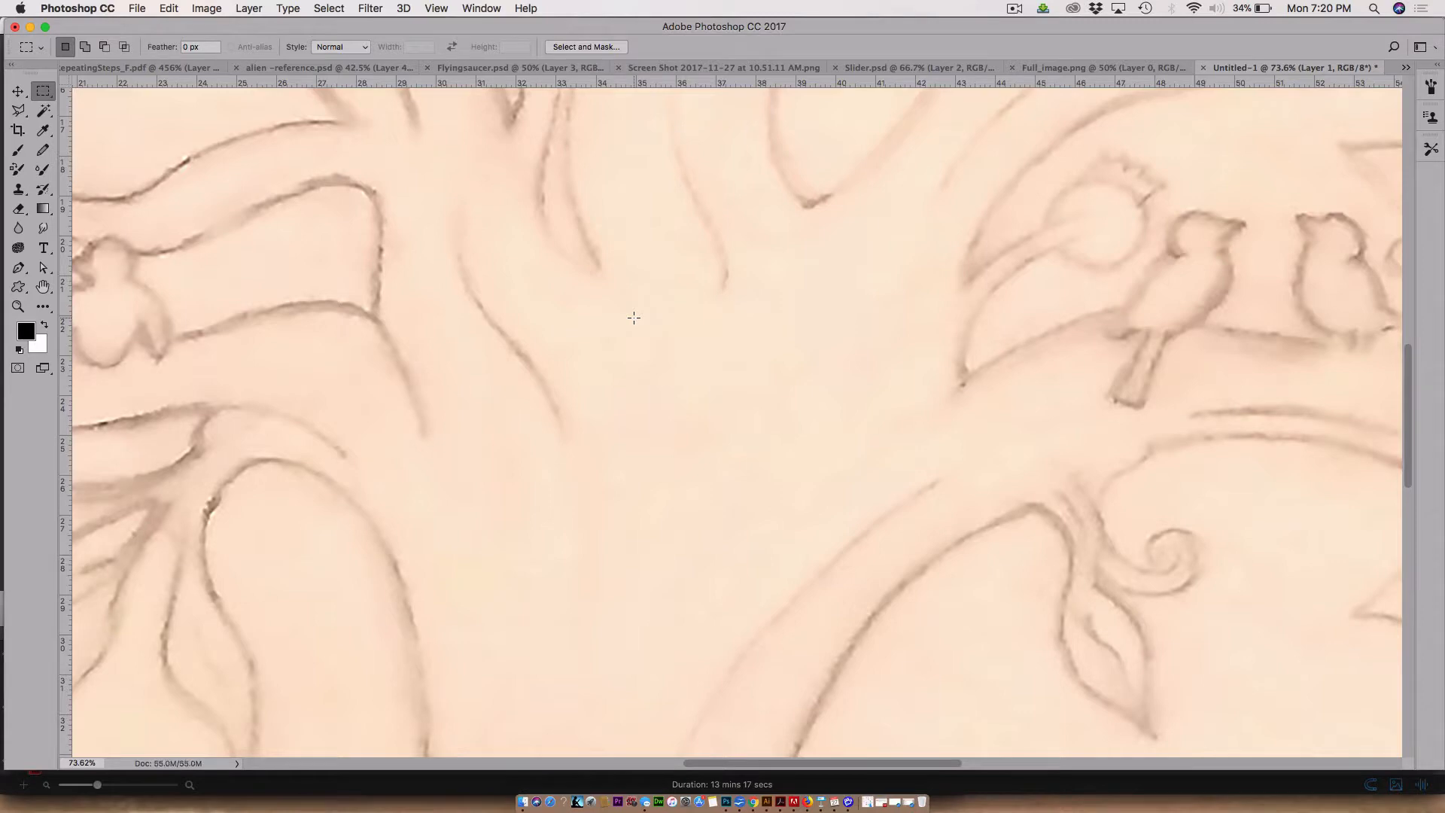
Select and copy the entire enlarged sketch, and return to Slider.psd
{"action": "key", "text": "super+0"}
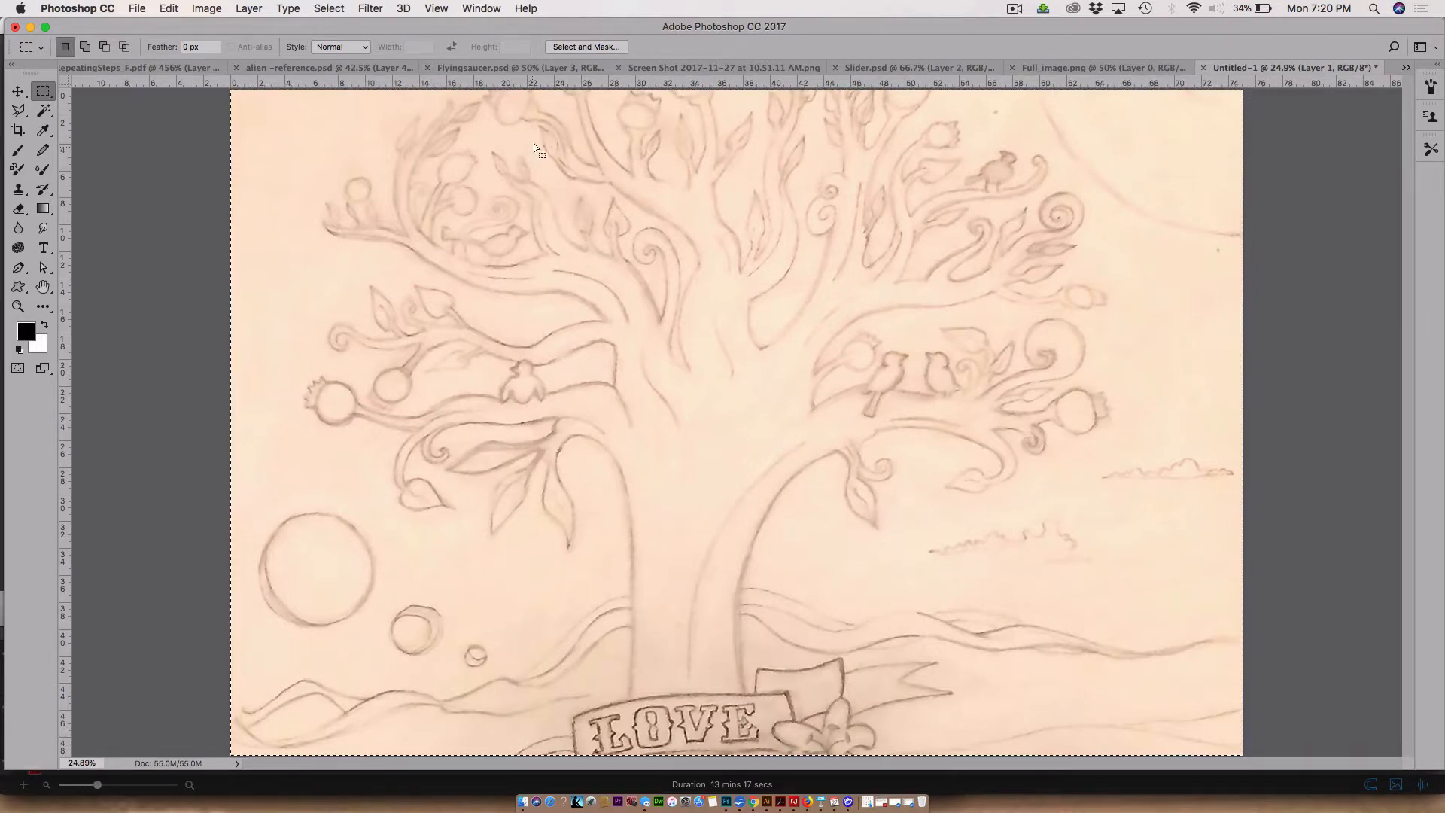
{"action": "key", "text": "super+a"}
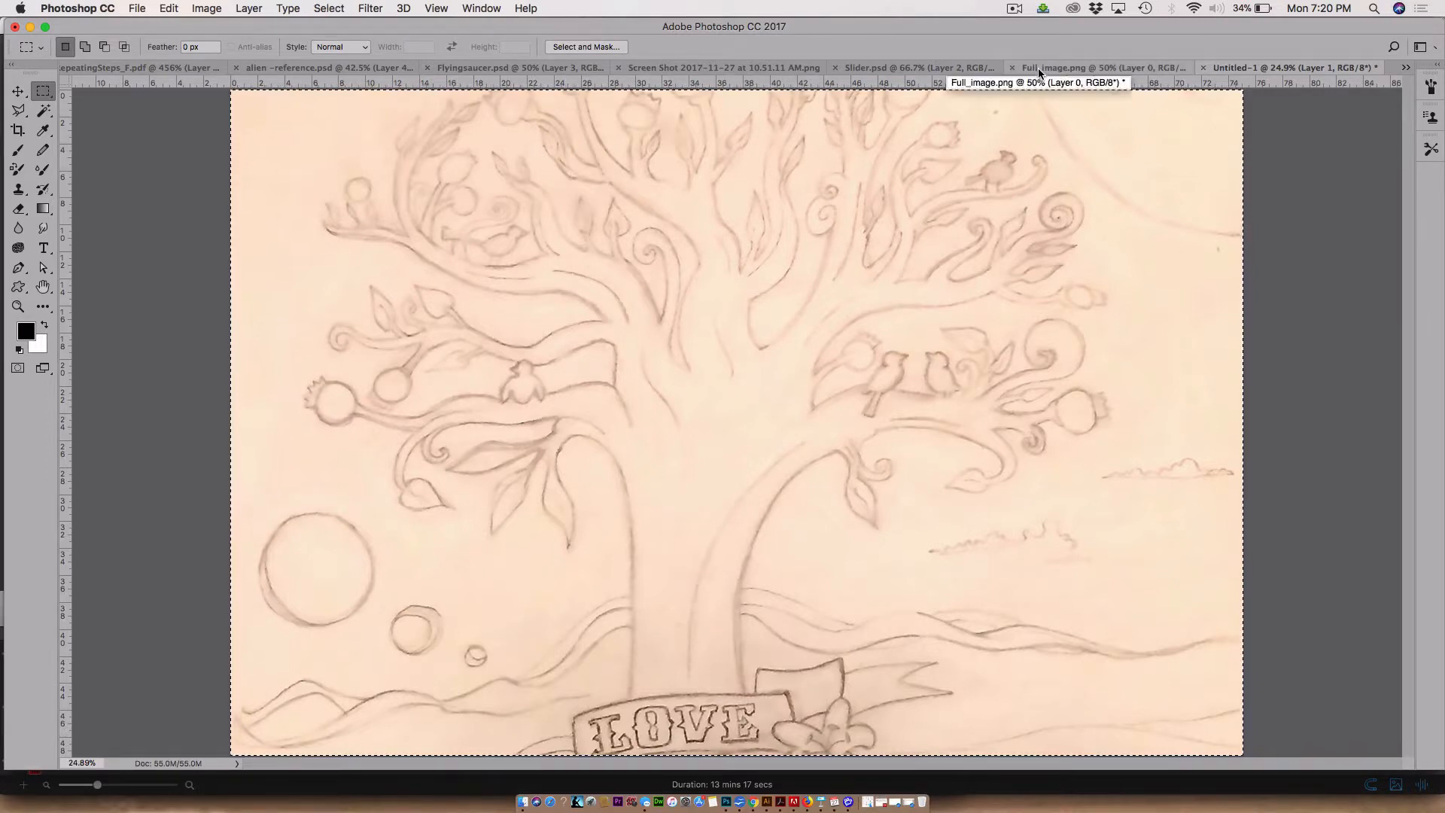
{"action": "left_click", "coordinate": [884, 67]}
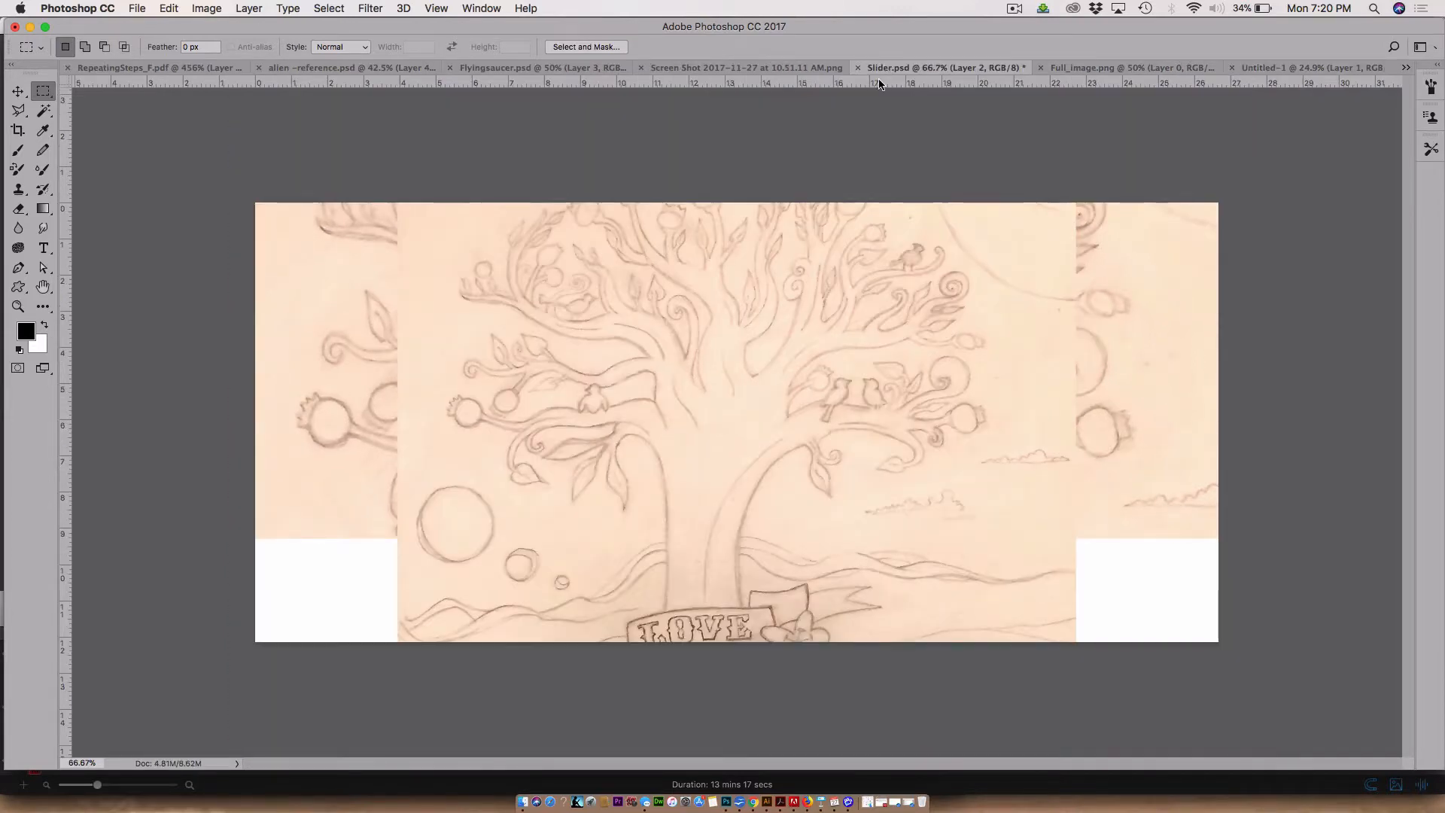
Delete both pasted sketch layers, Layer 1 and Layer 2, leaving only the white Background layer
{"action": "left_click", "coordinate": [474, 11]}
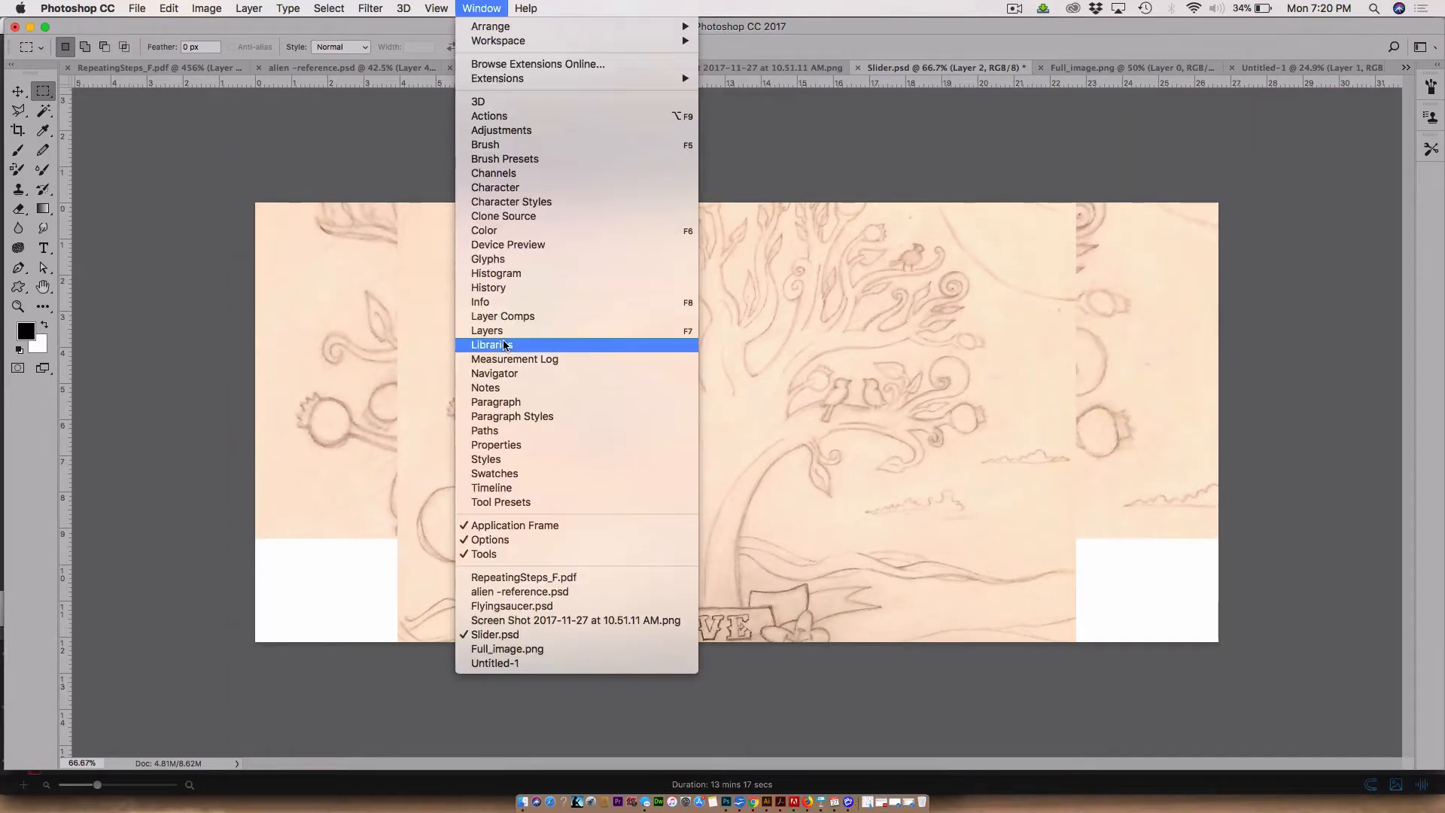
{"action": "key", "text": "F7"}
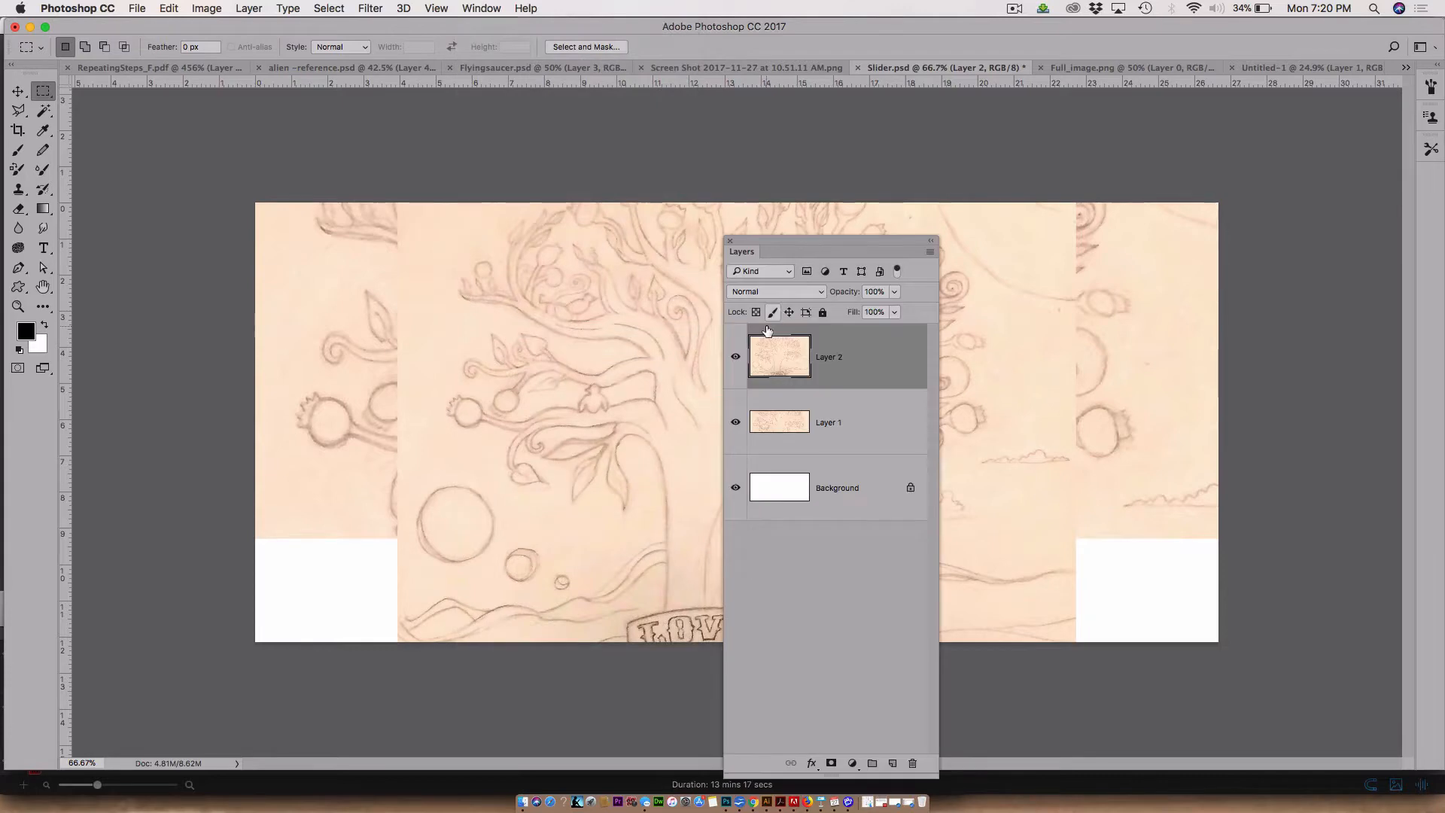
{"action": "left_click_drag", "start_coordinate": [784, 241], "coordinate": [1072, 155]}
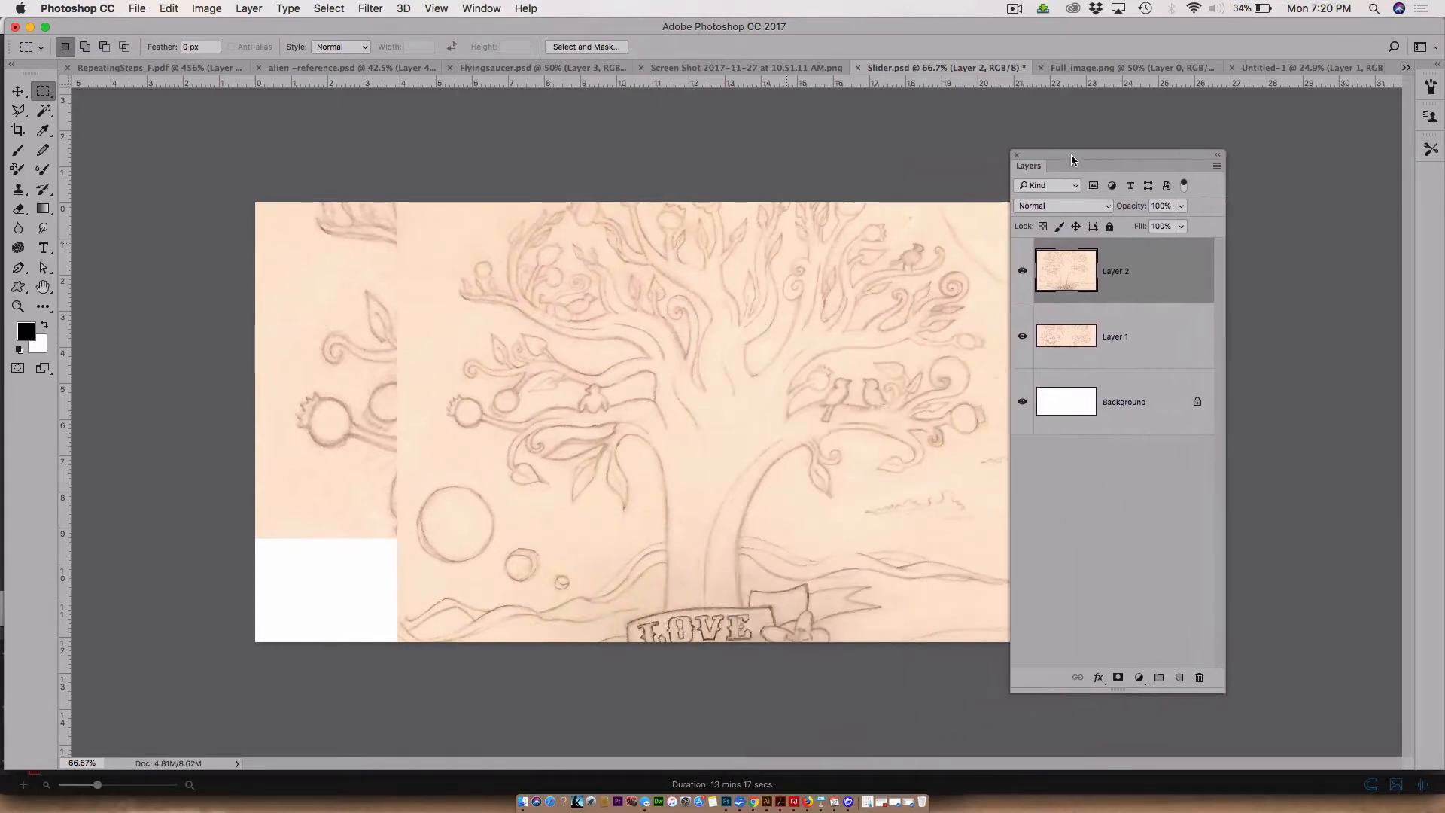
{"action": "left_click", "coordinate": [1154, 335], "text": "shift"}
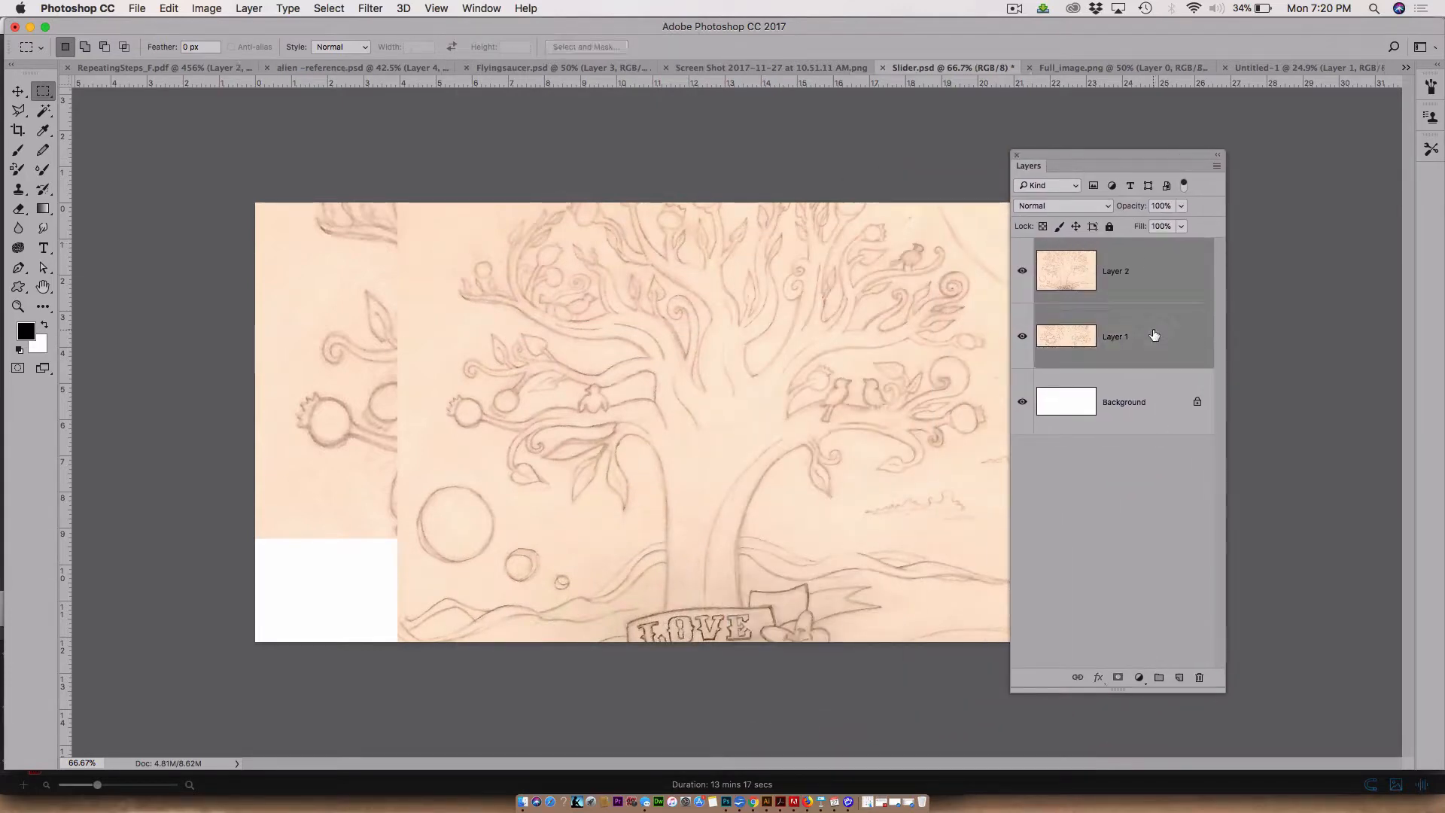
{"action": "left_click", "coordinate": [1199, 677]}
{"action": "key", "text": "Return"}
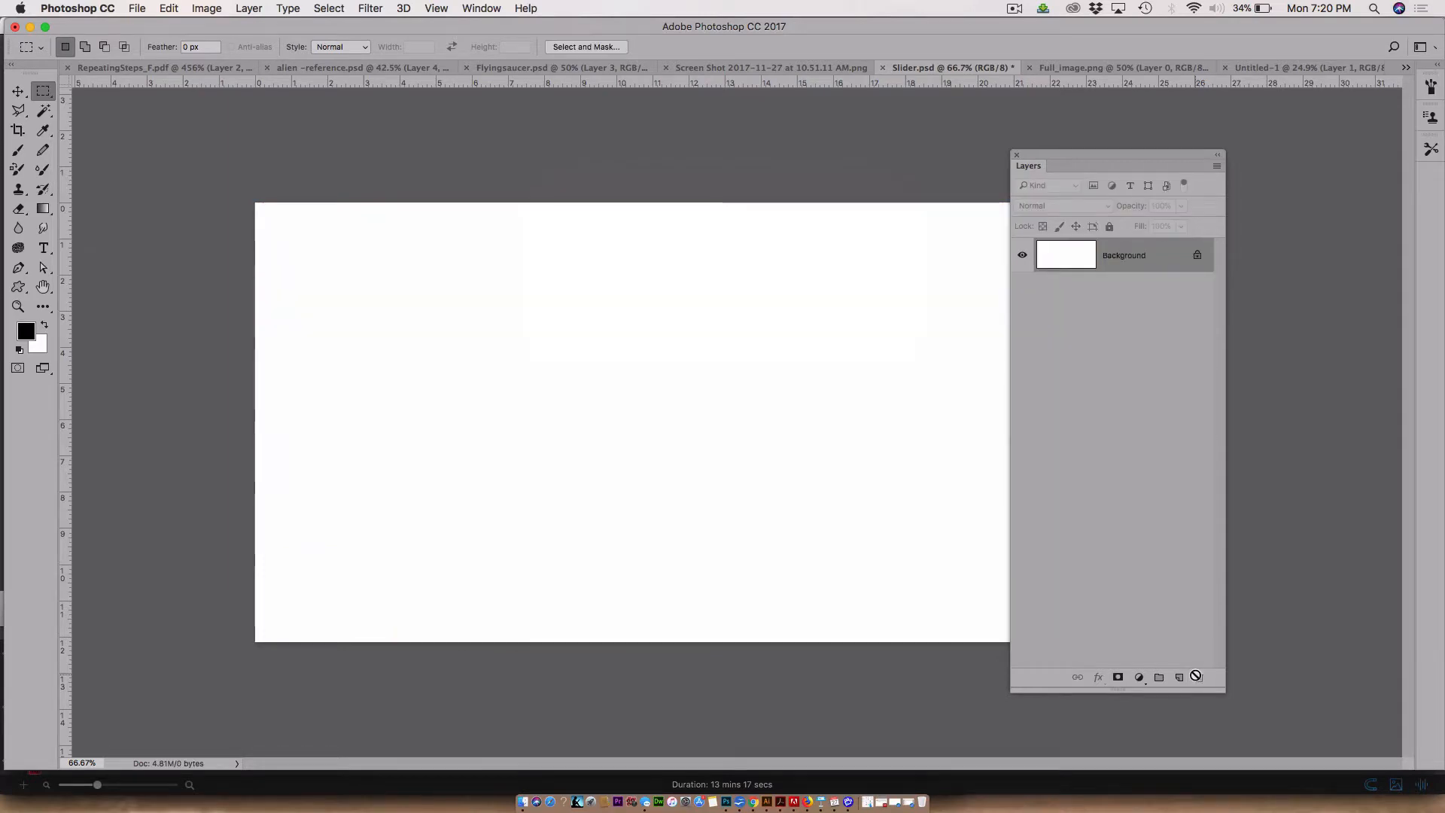
Paste the enlarged sketch into Slider.psd, converting colors to preserve appearance
{"action": "key", "text": "super+v"}
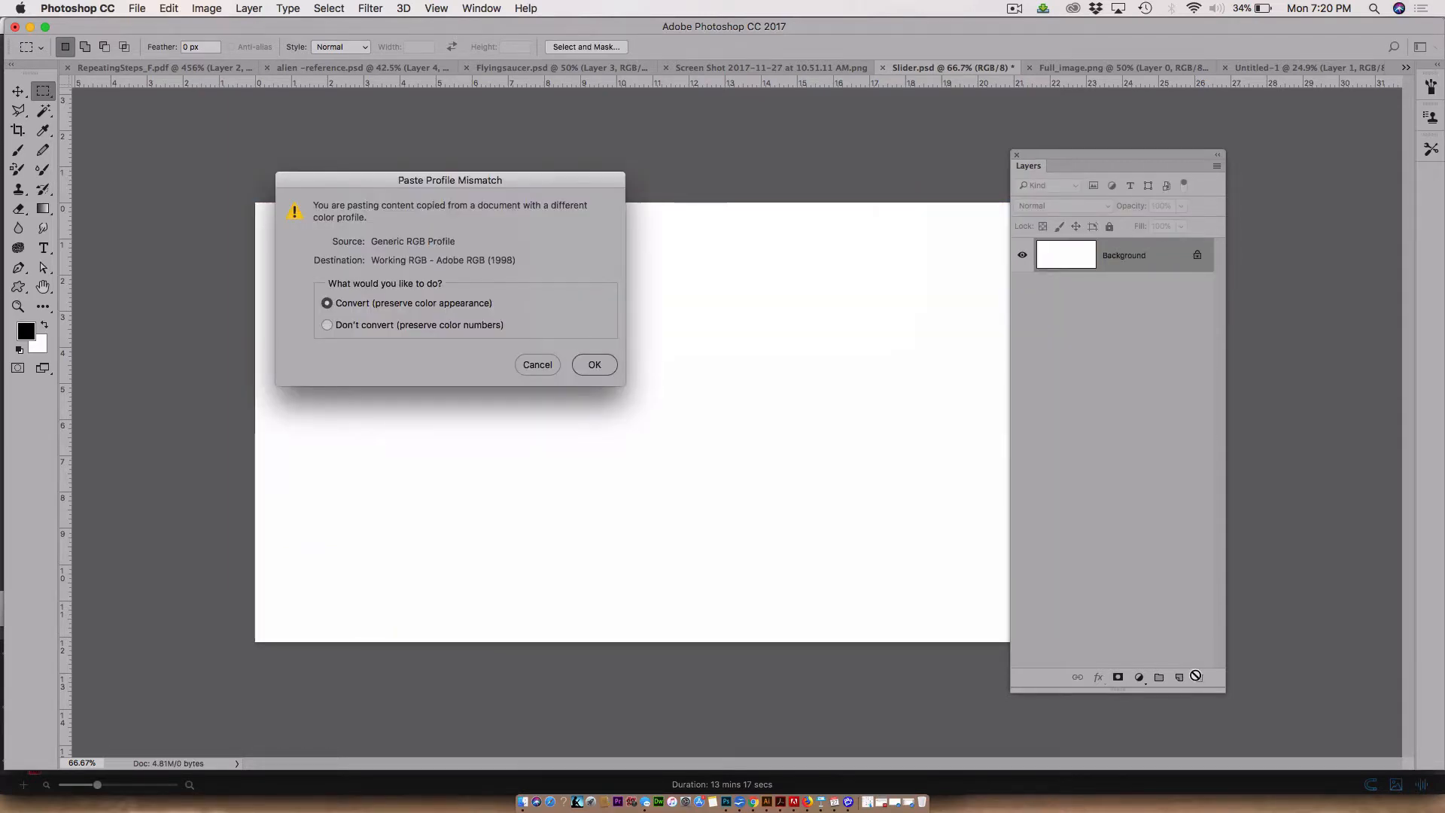
{"action": "key", "text": "Return"}
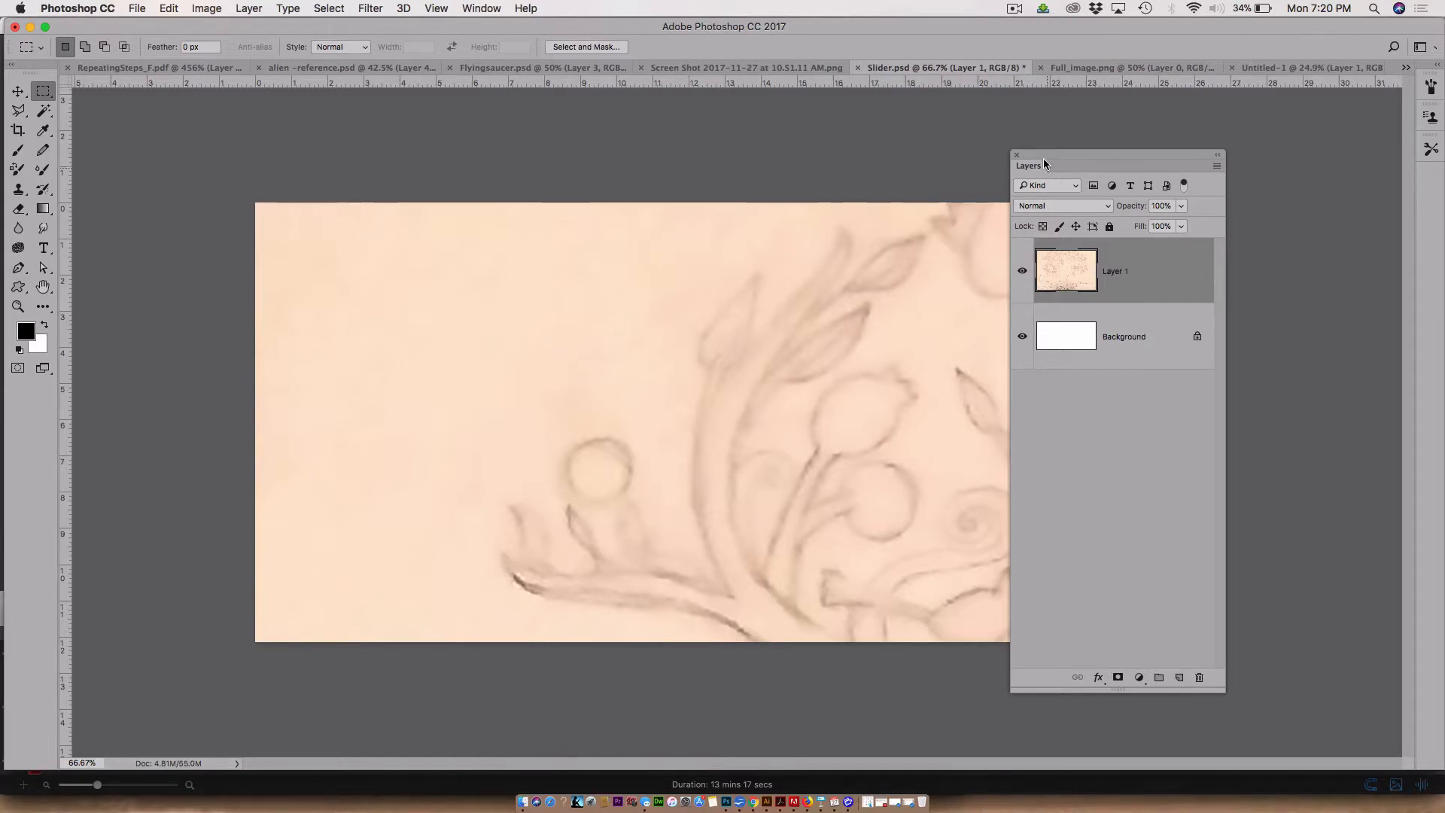
{"action": "left_click_drag", "start_coordinate": [1050, 151], "coordinate": [1226, 141]}
Scale the pasted sketch proportionally to about 37% from its upper-left corner so it covers the whole slider canvas
{"action": "key", "text": "super+t"}
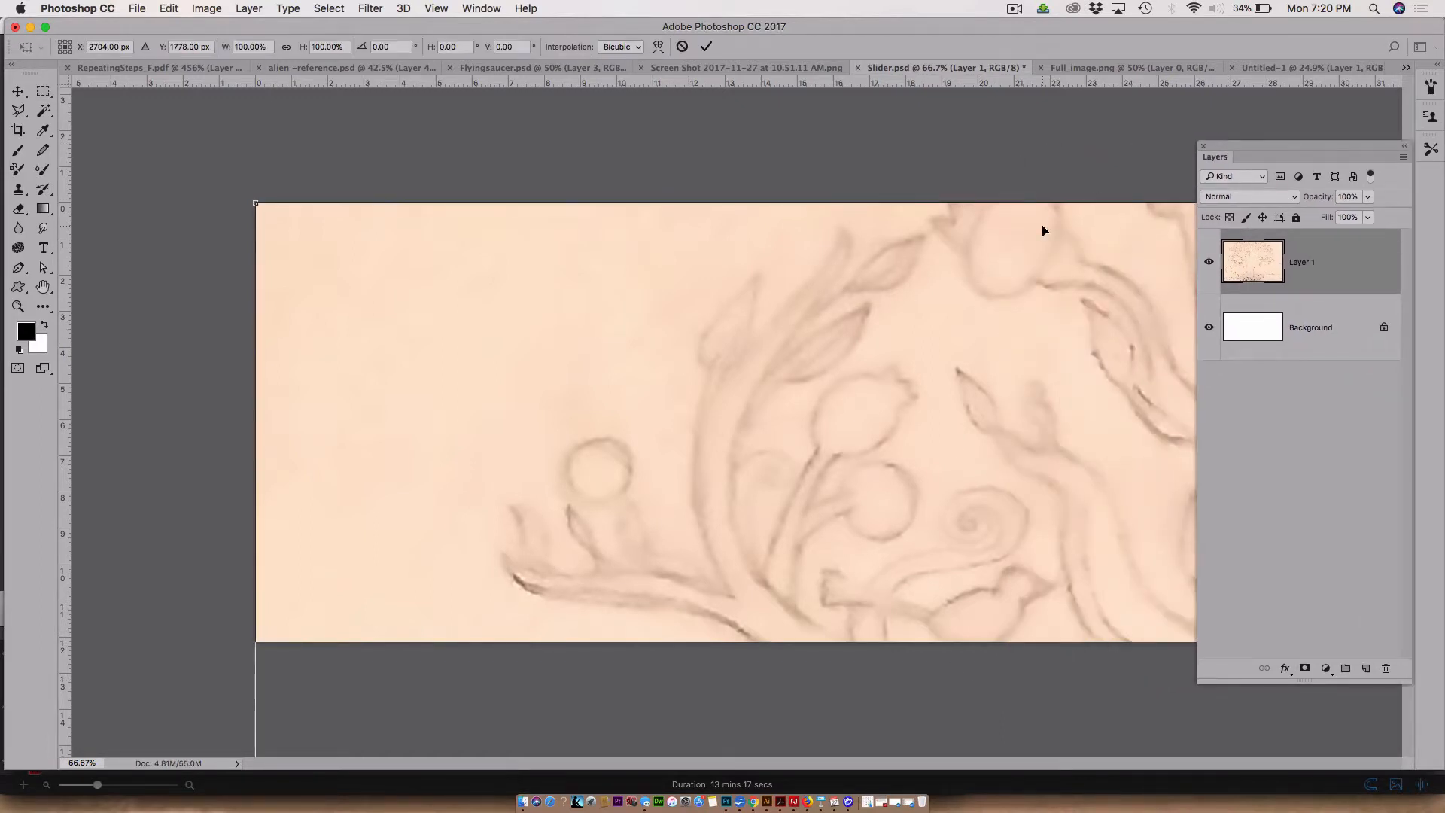
{"action": "key", "text": "super+minus"}
{"action": "key", "text": "super+minus"}
{"action": "key", "text": "super+minus"}
{"action": "key", "text": "super+minus"}
{"action": "key", "text": "super+minus"}
{"action": "key", "text": "super+minus"}
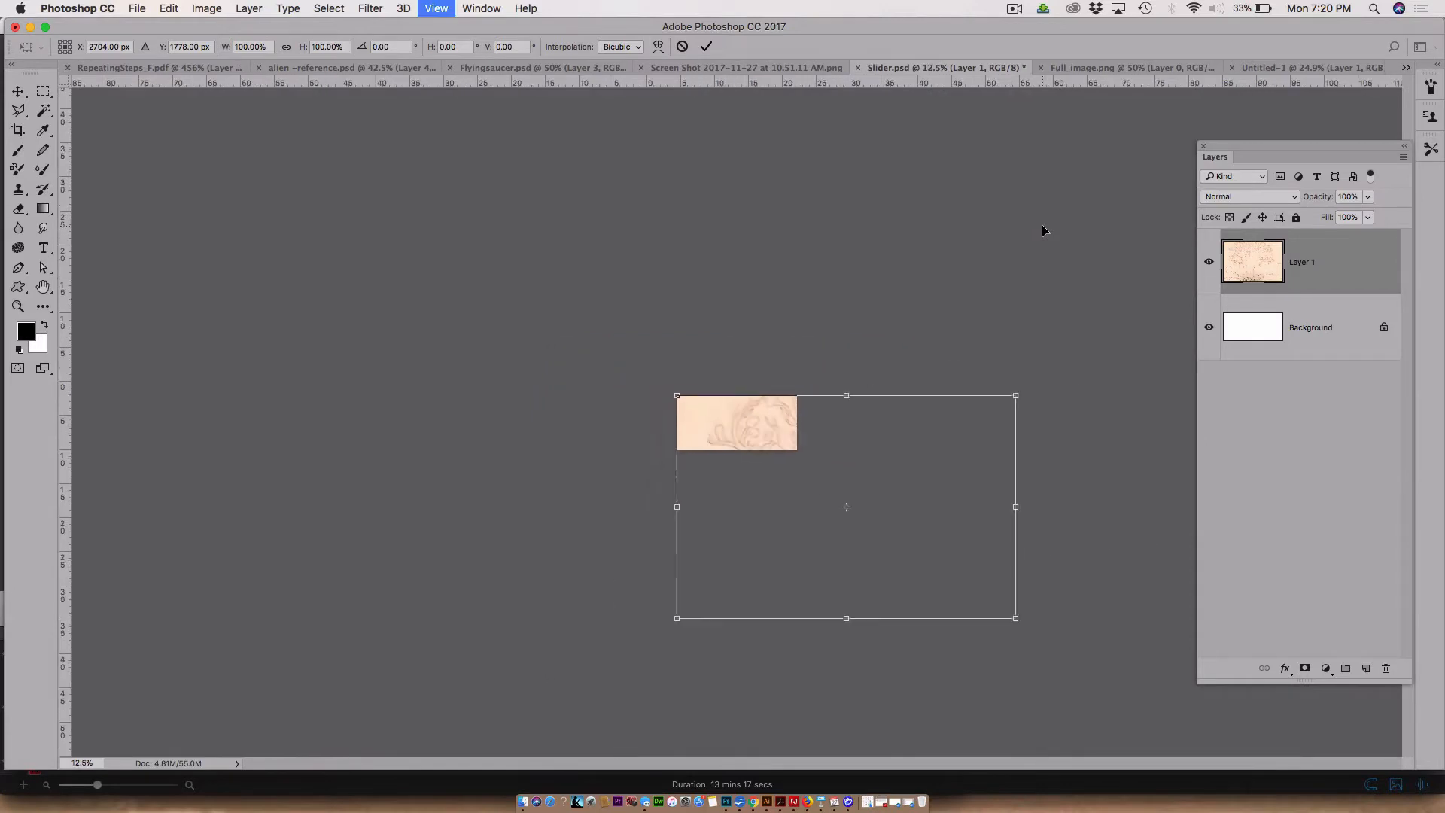
{"action": "left_click_drag", "start_coordinate": [1016, 618], "coordinate": [802, 478]}
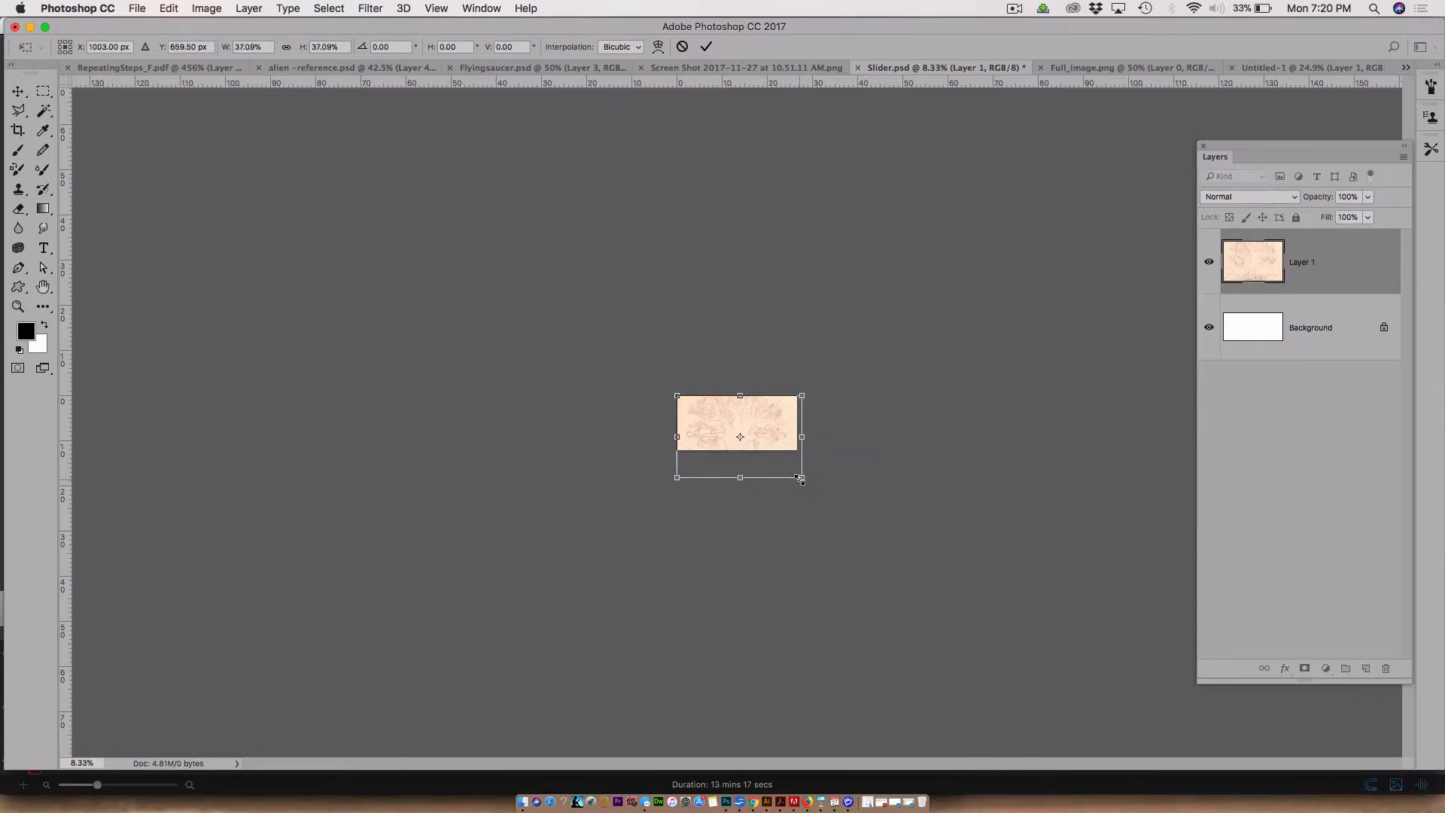
{"action": "key", "text": "Return"}
{"action": "key", "text": "super+equal"}
{"action": "key", "text": "super+equal"}
{"action": "key", "text": "super+equal"}
{"action": "key", "text": "super+equal"}
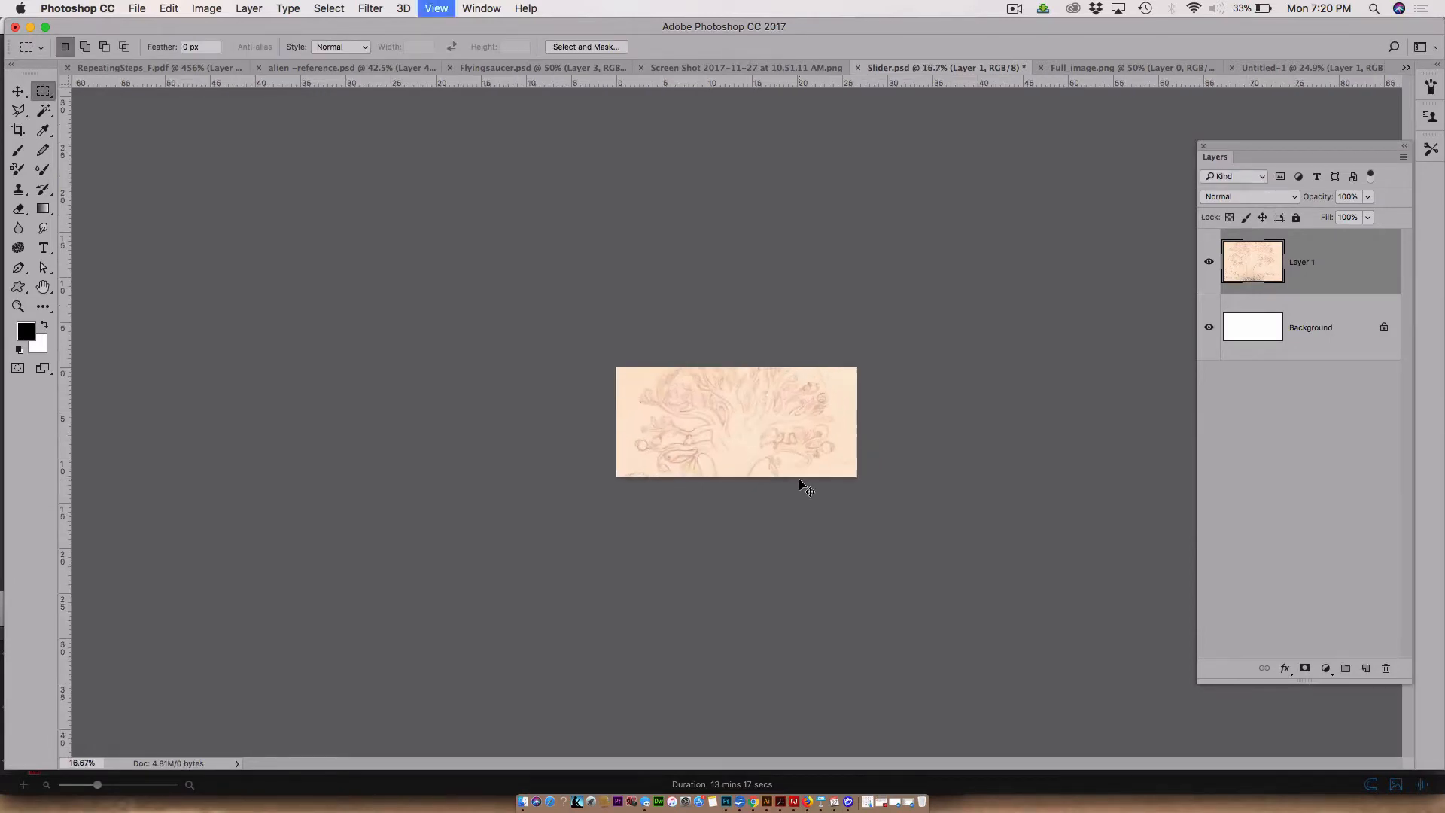
{"action": "key", "text": "super+equal"}
{"action": "key", "text": "super+equal"}
{"action": "key", "text": "super+equal"}
{"action": "key", "text": "super+minus"}
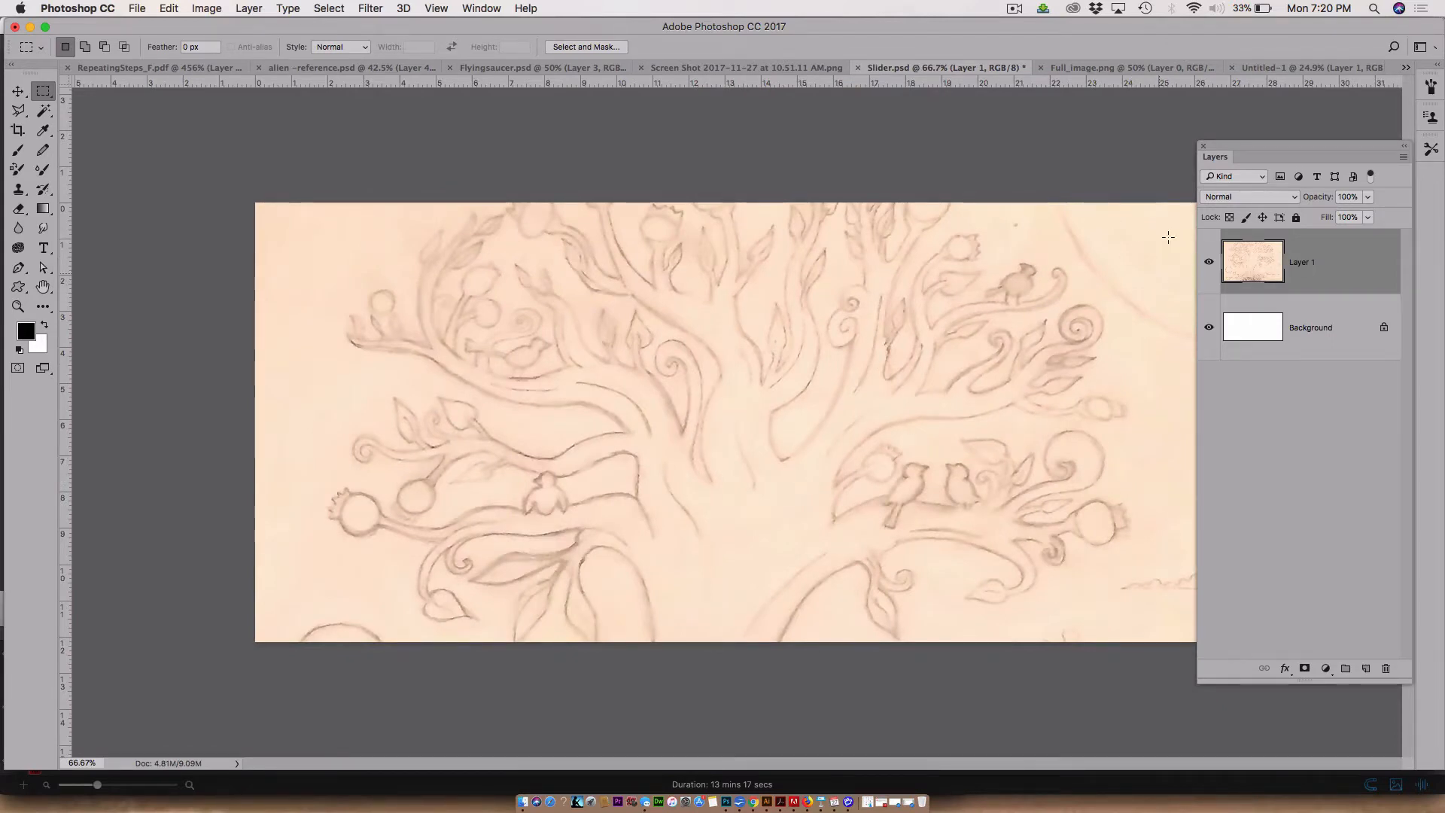
Rename the pasted sketch layer as tree and open its layer style settings
{"action": "left_click_drag", "start_coordinate": [1258, 159], "coordinate": [1288, 162]}
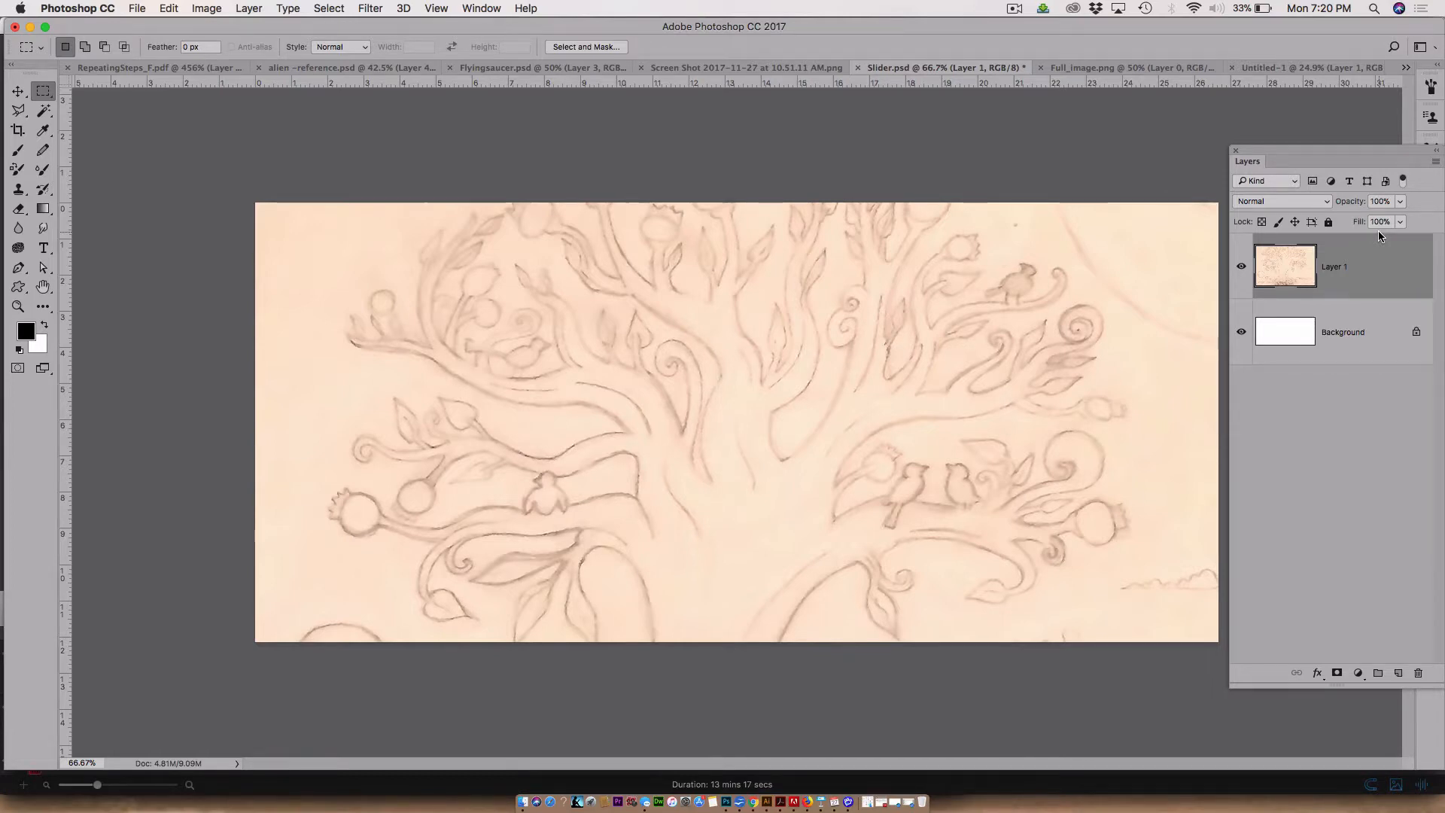
{"action": "double_click", "coordinate": [1340, 268]}
{"action": "type", "text": "te"}
{"action": "type", "text": "ee"}
{"action": "key", "text": "Return"}
{"action": "key", "text": "t"}
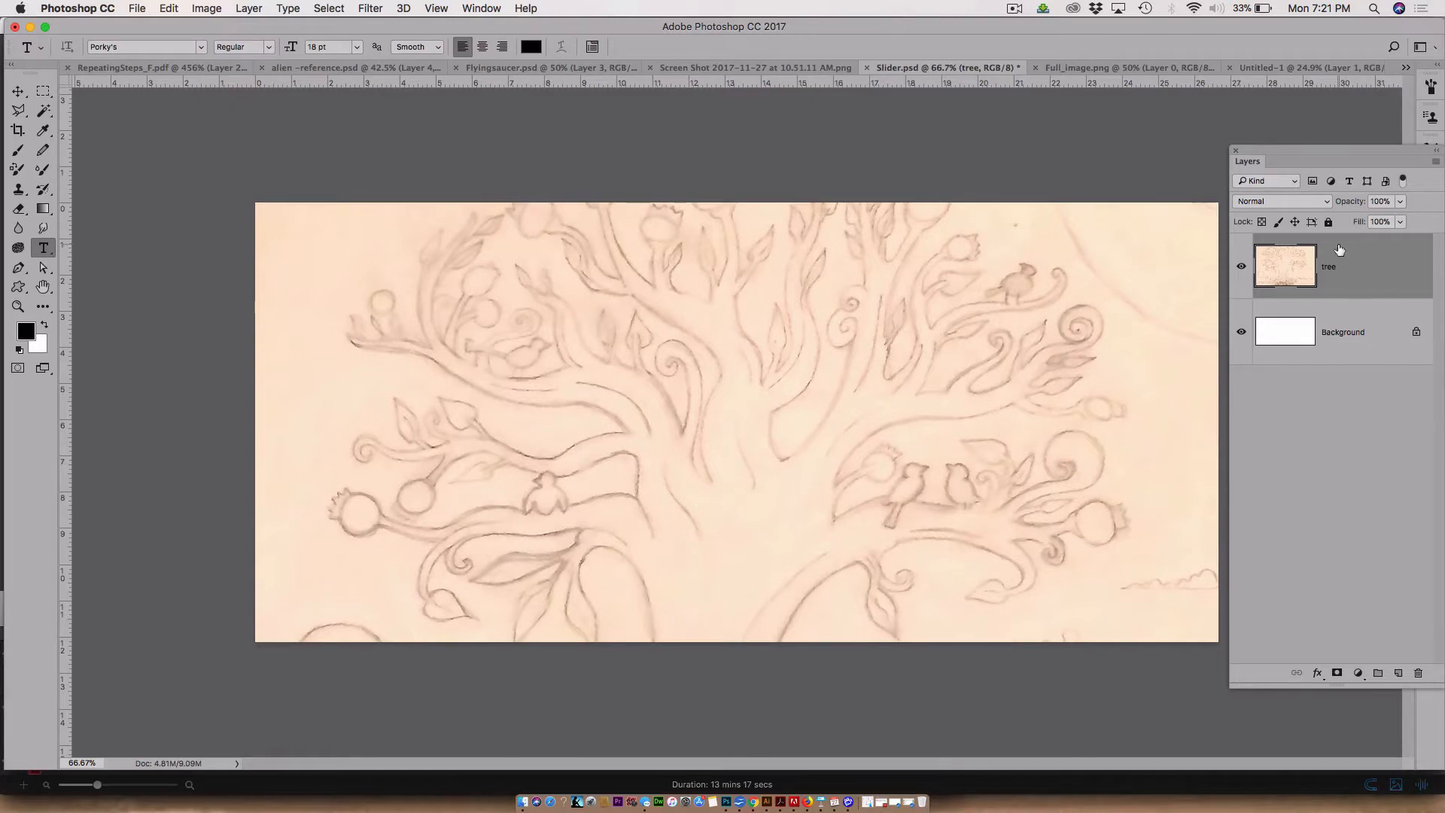
{"action": "double_click", "coordinate": [1347, 271]}
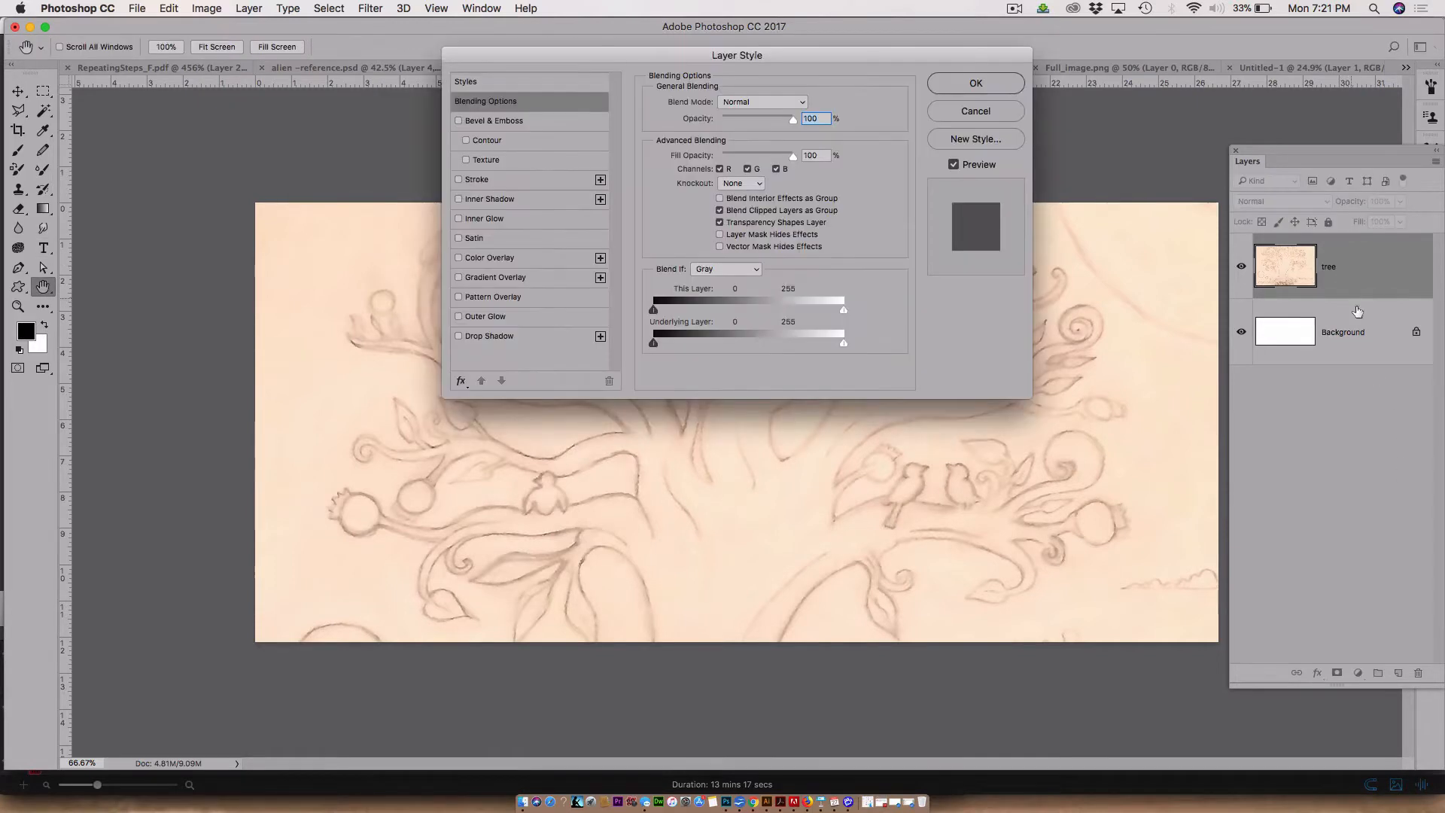
Close the layer style settings and add a new layer named lights above the tree layer
{"action": "left_click", "coordinate": [969, 85]}
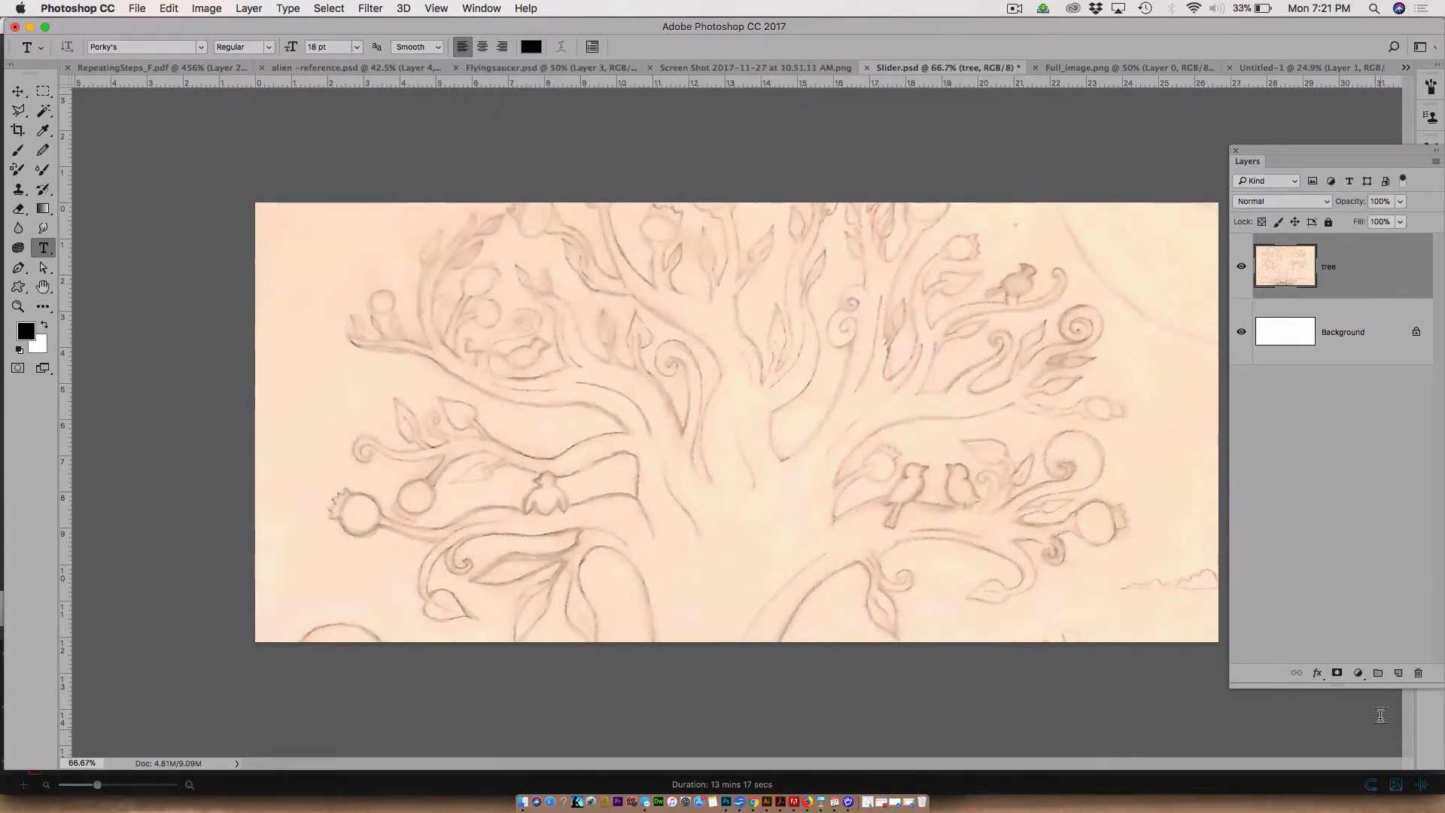
{"action": "left_click", "coordinate": [1397, 673]}
{"action": "double_click", "coordinate": [1336, 267]}
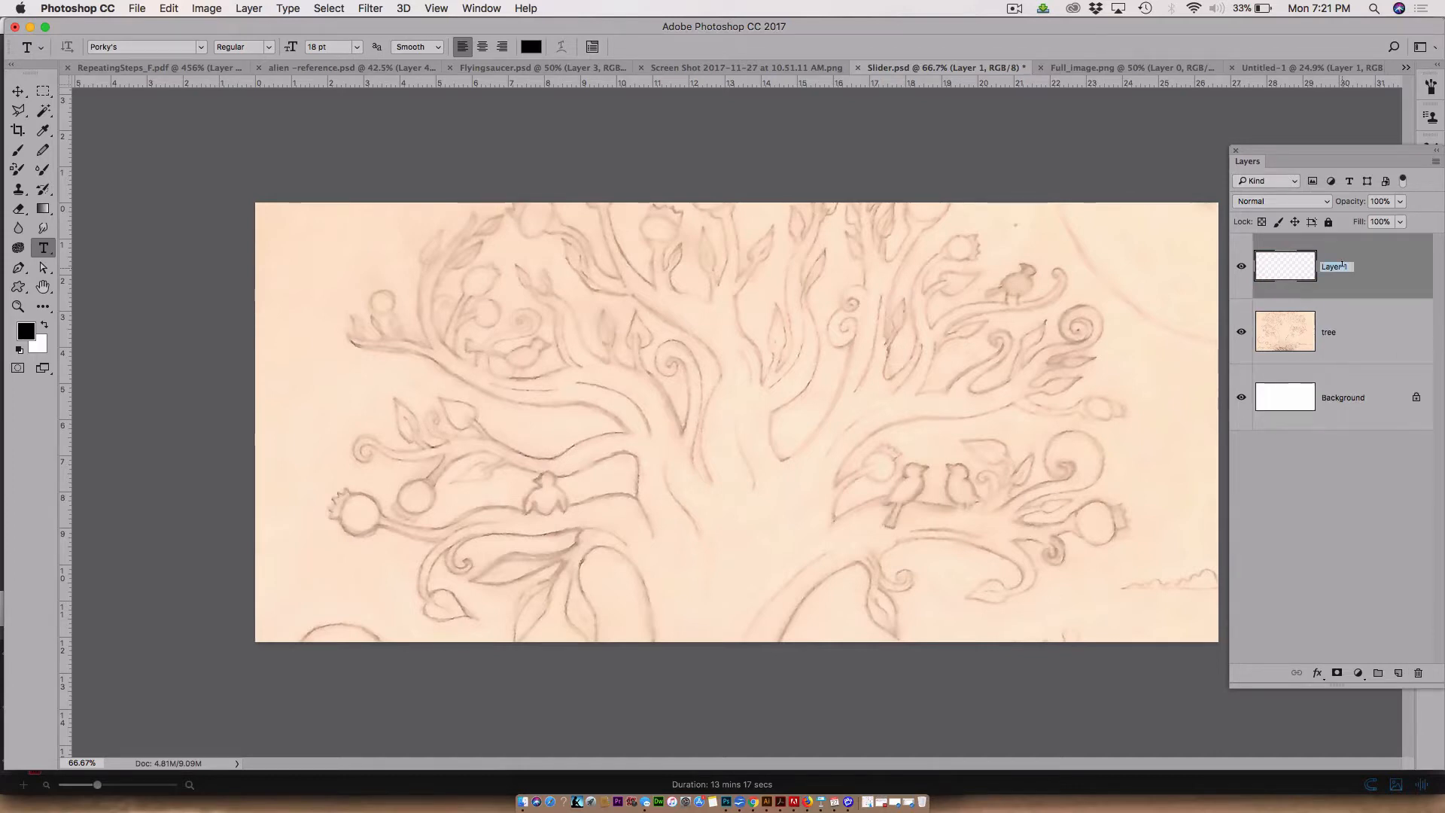
{"action": "type", "text": "lights"}
{"action": "left_click", "coordinate": [1366, 513]}
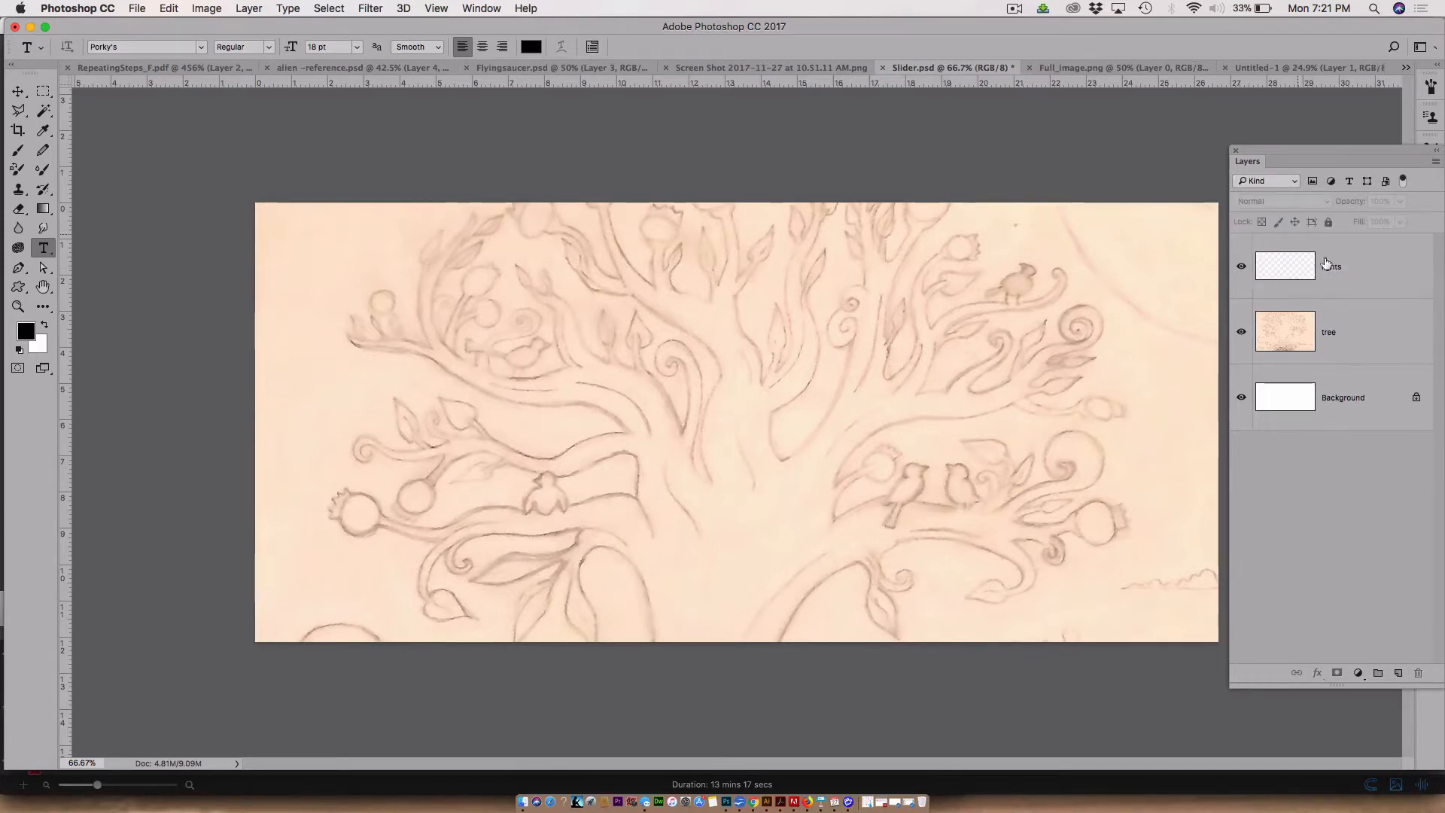
{"action": "left_click", "coordinate": [1351, 271]}
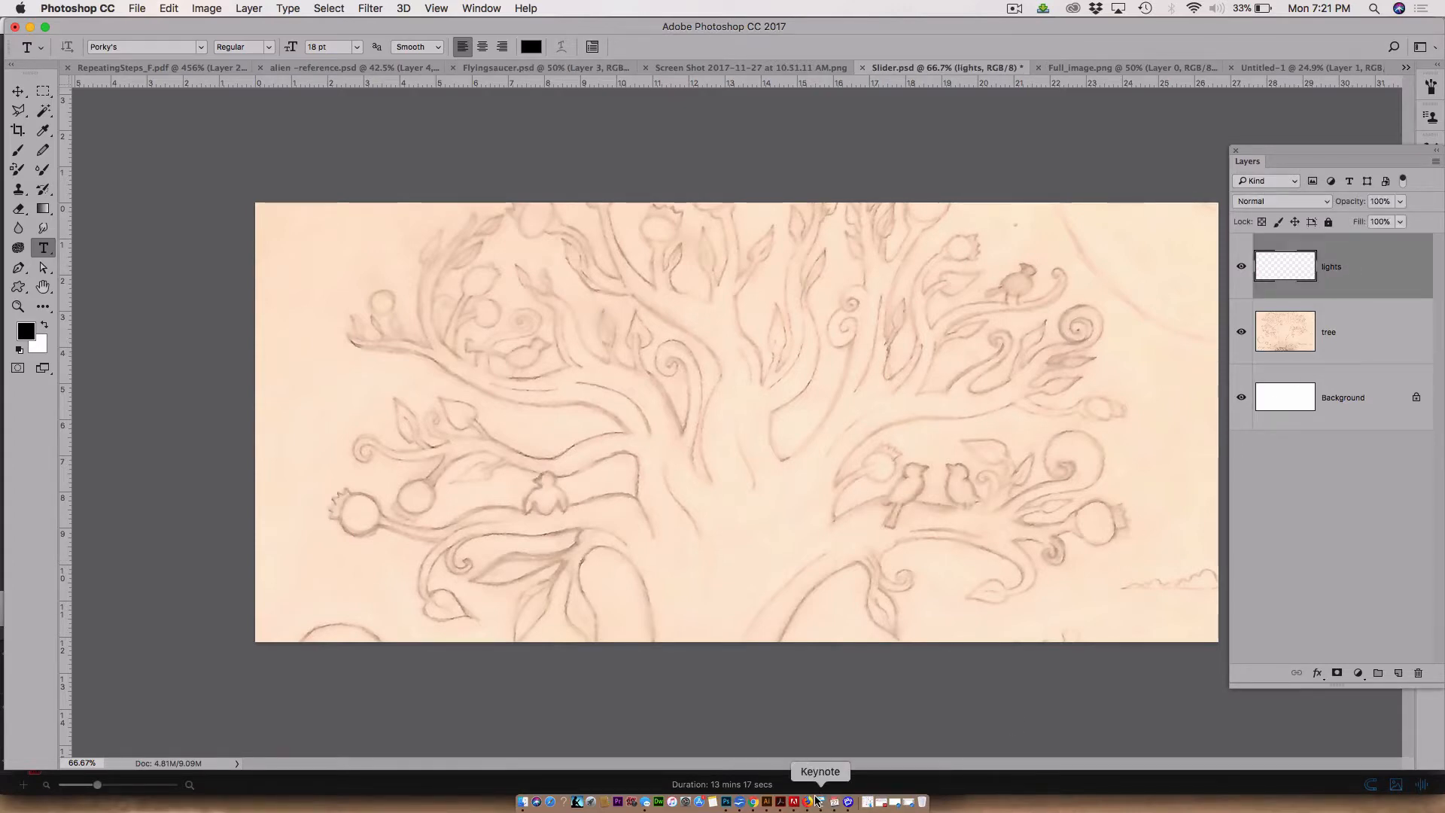
Open Screen Shot 2017-11-08 at 7.07.49 PM.png from the Desktop, using its embedded color profile
{"action": "key", "text": "super+o"}
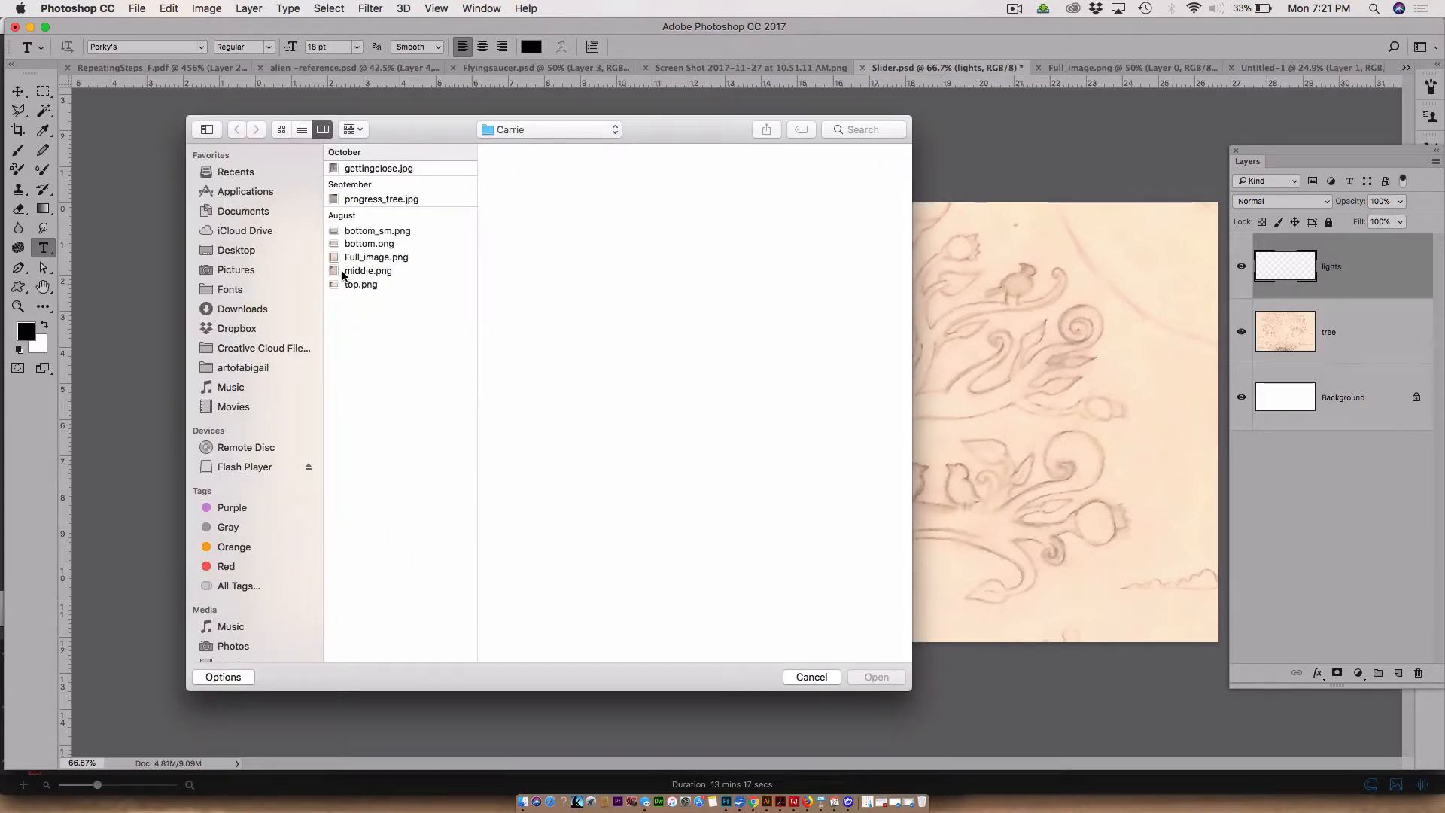
{"action": "left_click", "coordinate": [254, 253]}
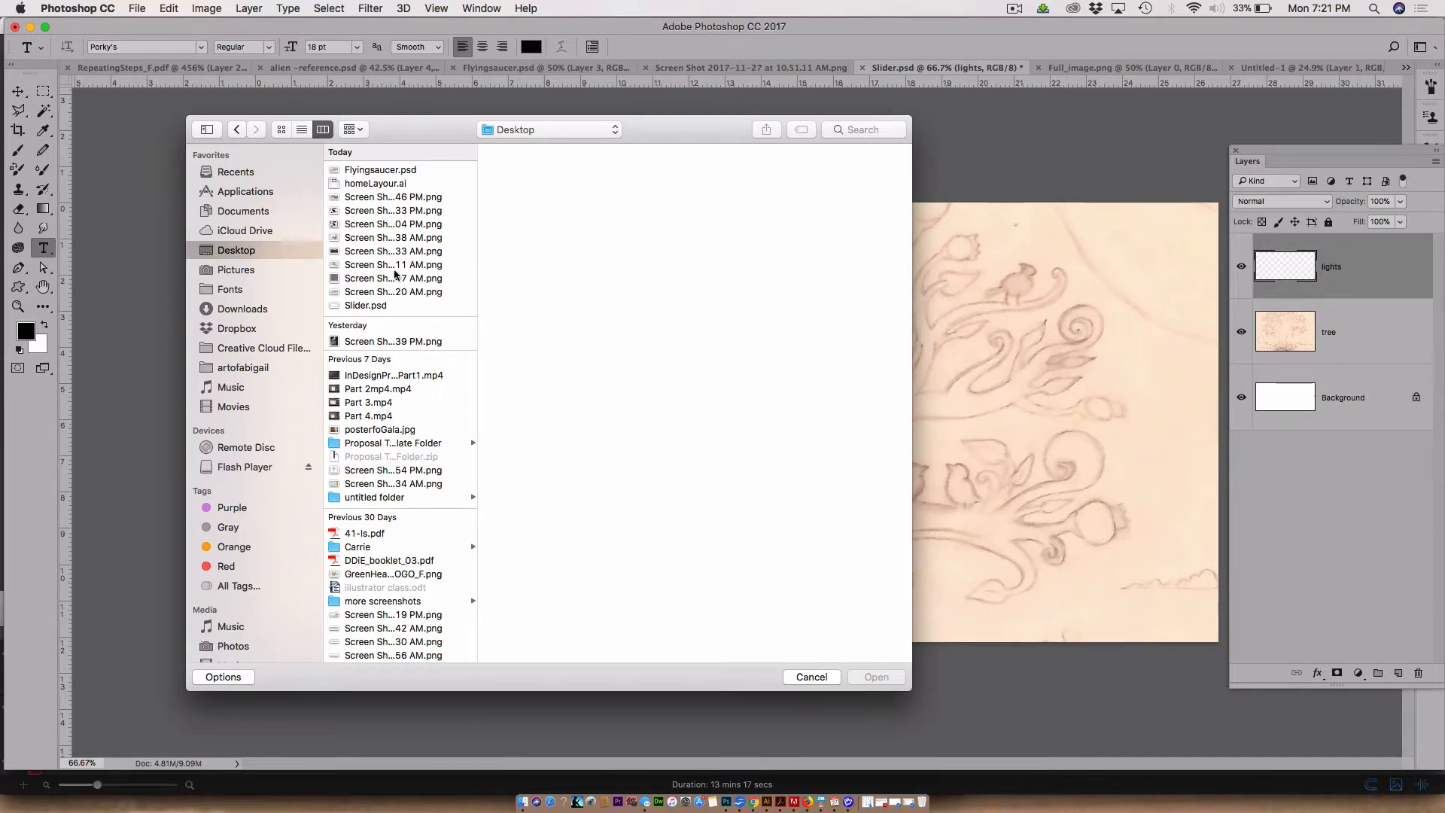
{"action": "scroll", "coordinate": [407, 451], "scroll_direction": "down", "scroll_amount": 5}
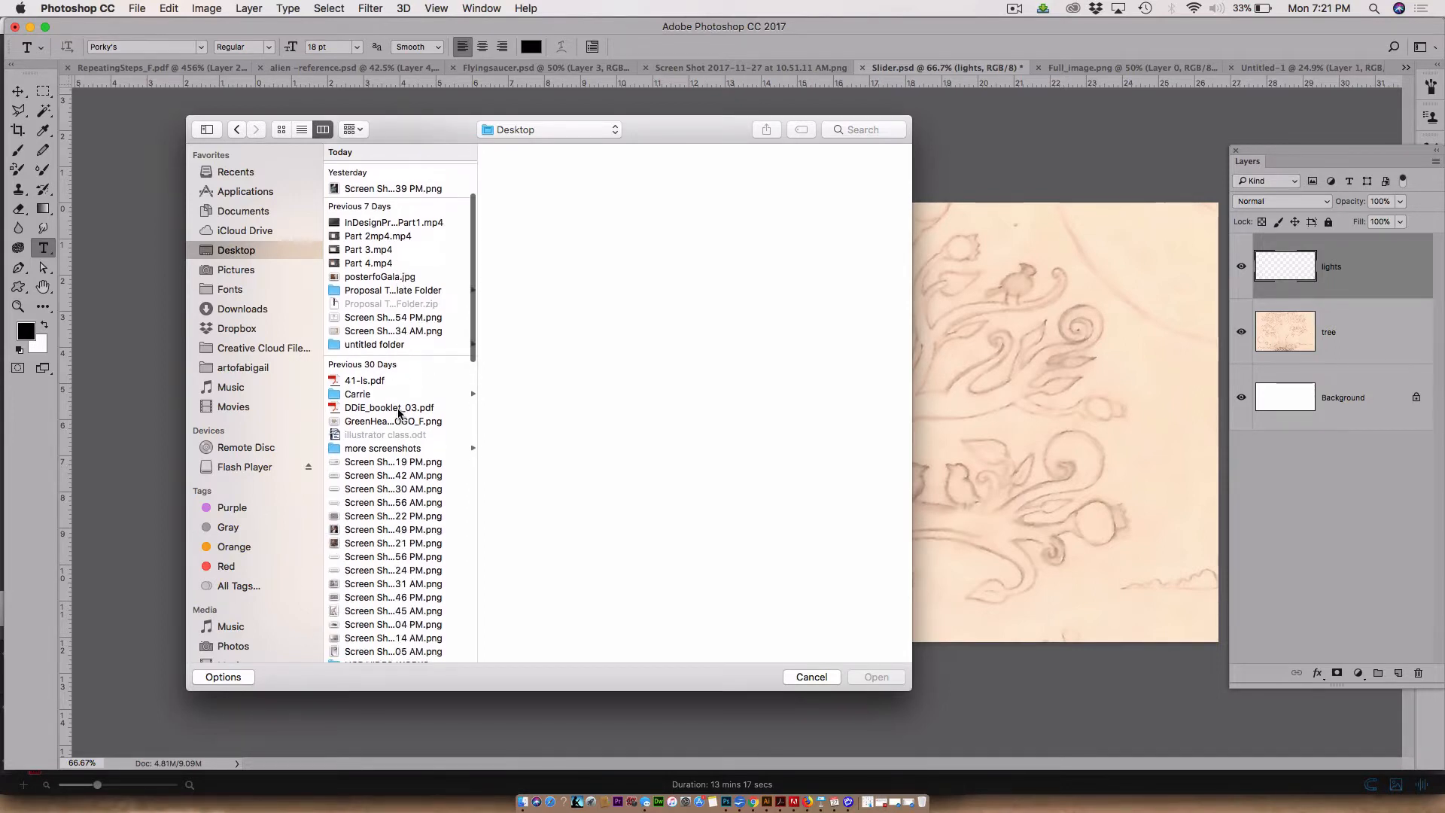
{"action": "left_click", "coordinate": [368, 530]}
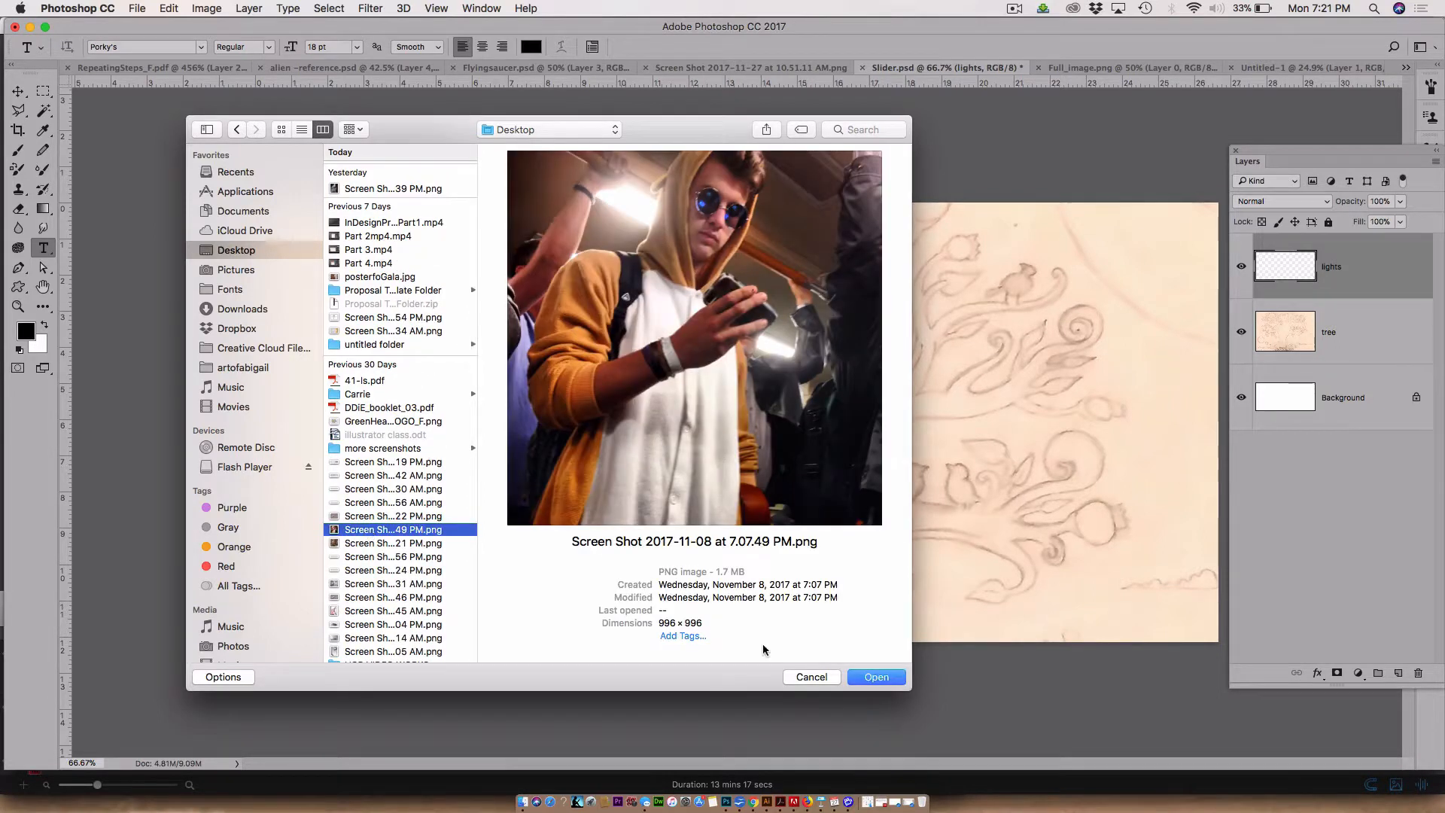
{"action": "left_click", "coordinate": [855, 677]}
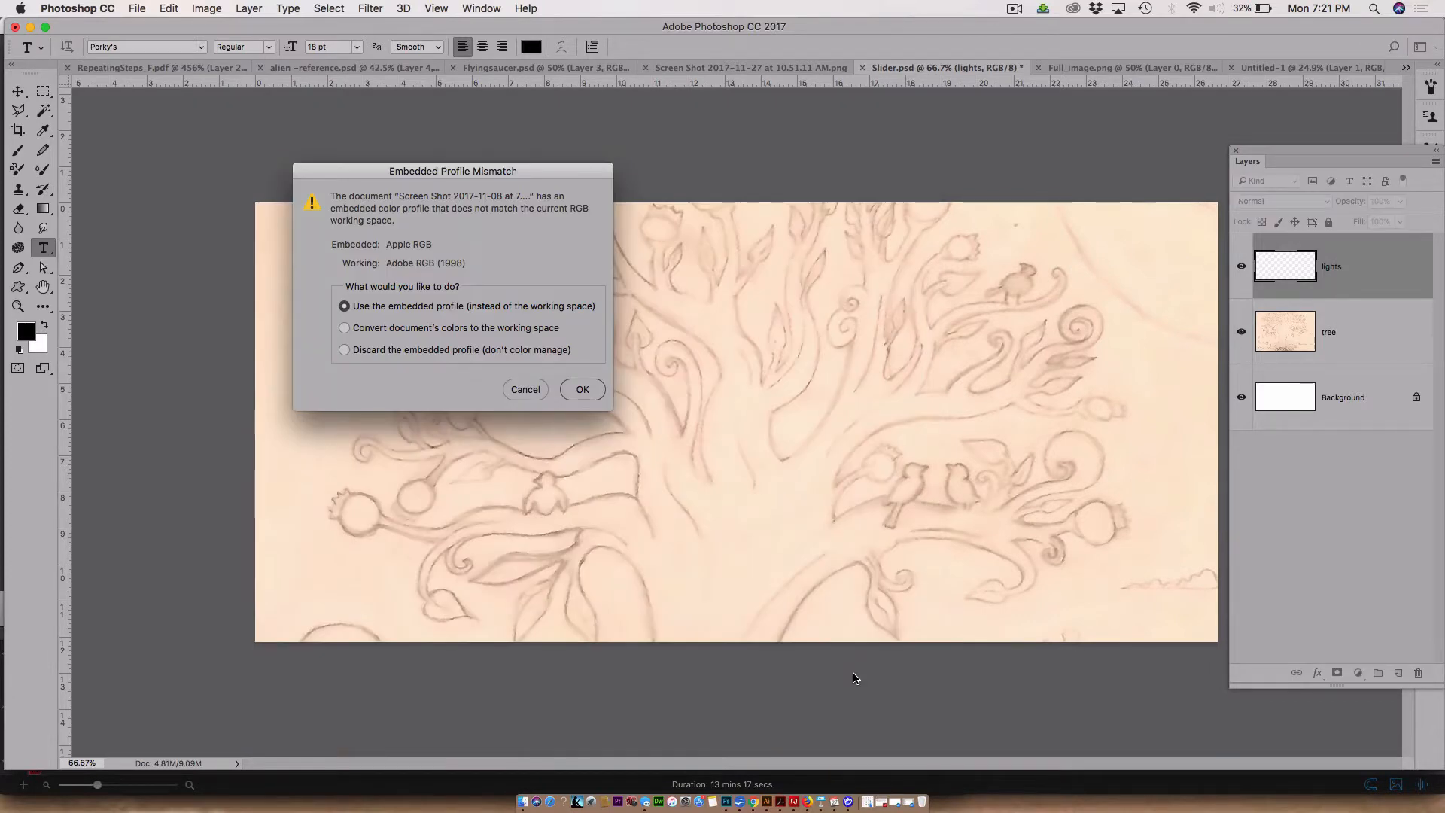
{"action": "key", "text": "Return"}
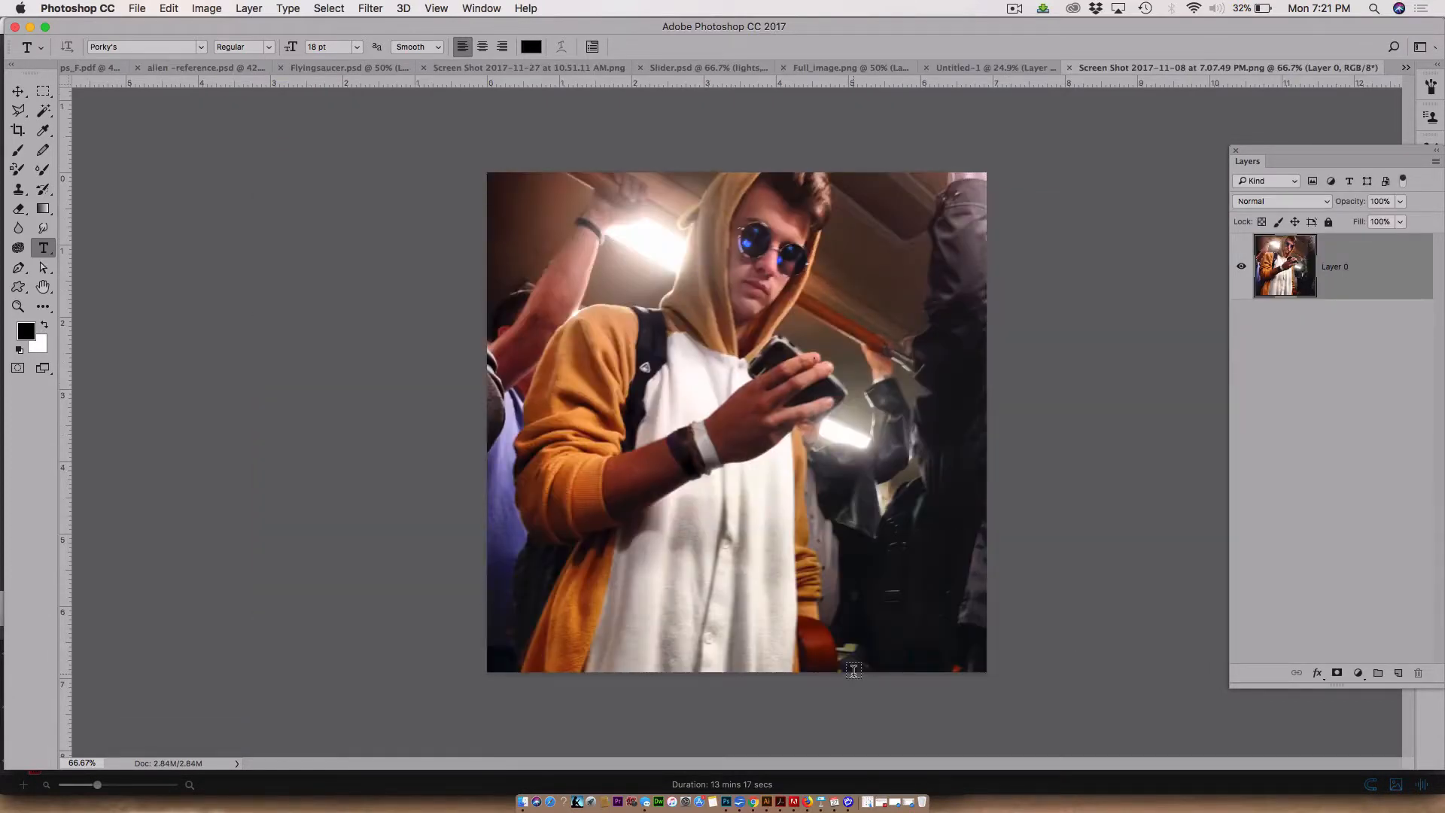
Copy the whole screenshot photo, close its file and paste it onto the lights layer of Slider.psd
{"action": "key", "text": "super+a"}
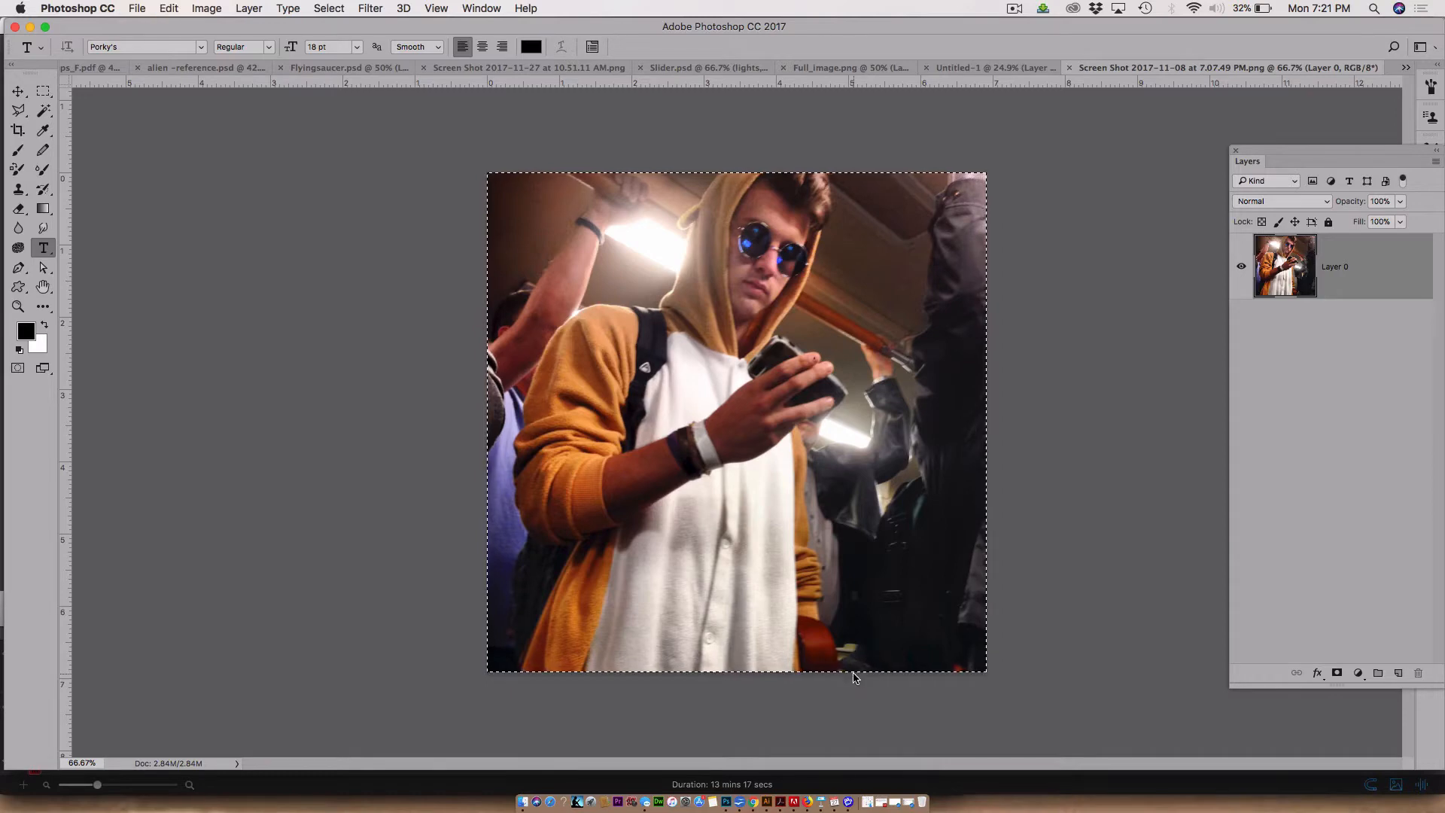
{"action": "key", "text": "super+c"}
{"action": "key", "text": "super+w"}
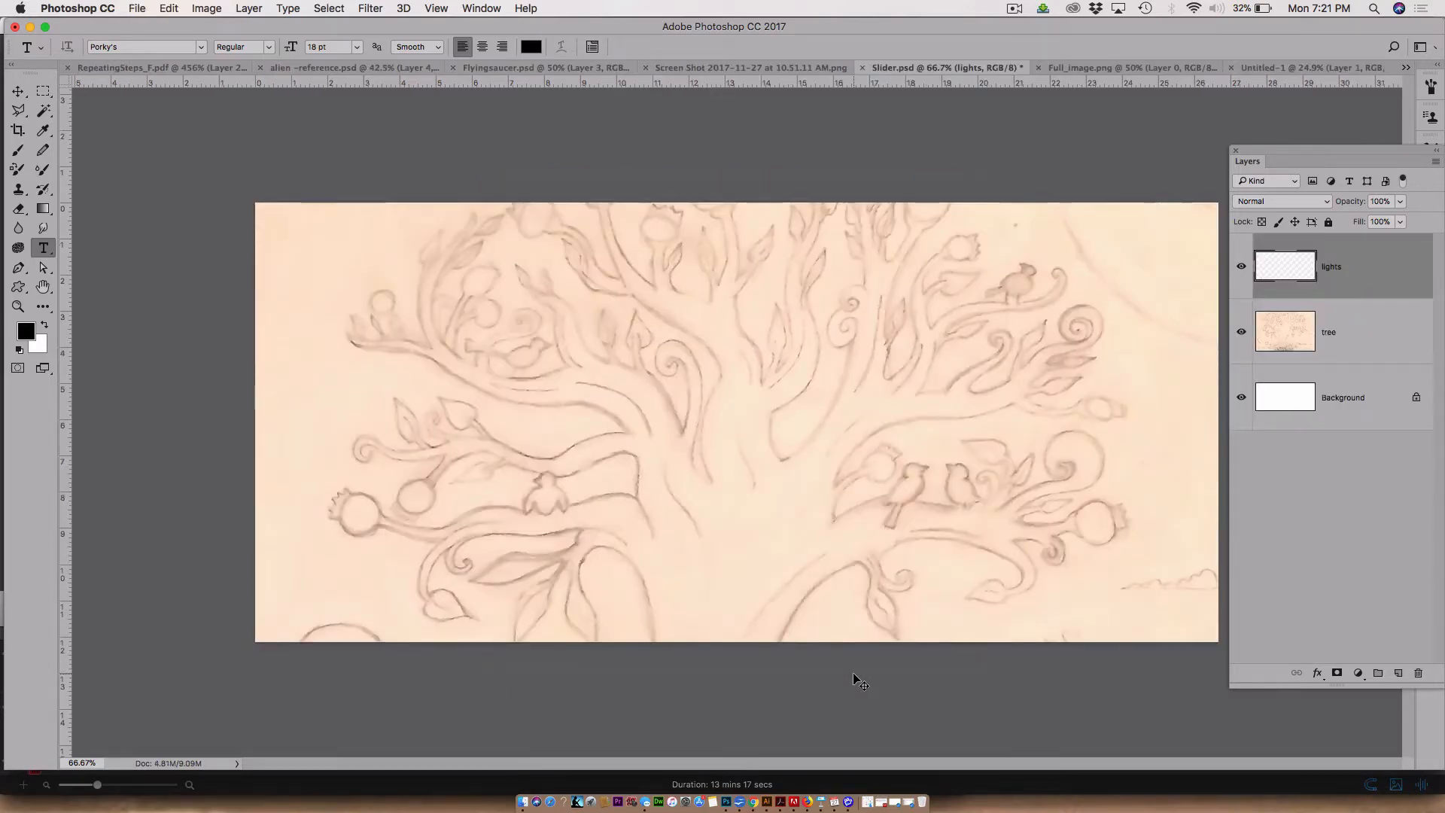
{"action": "key", "text": "super+v"}
{"action": "key", "text": "Return"}
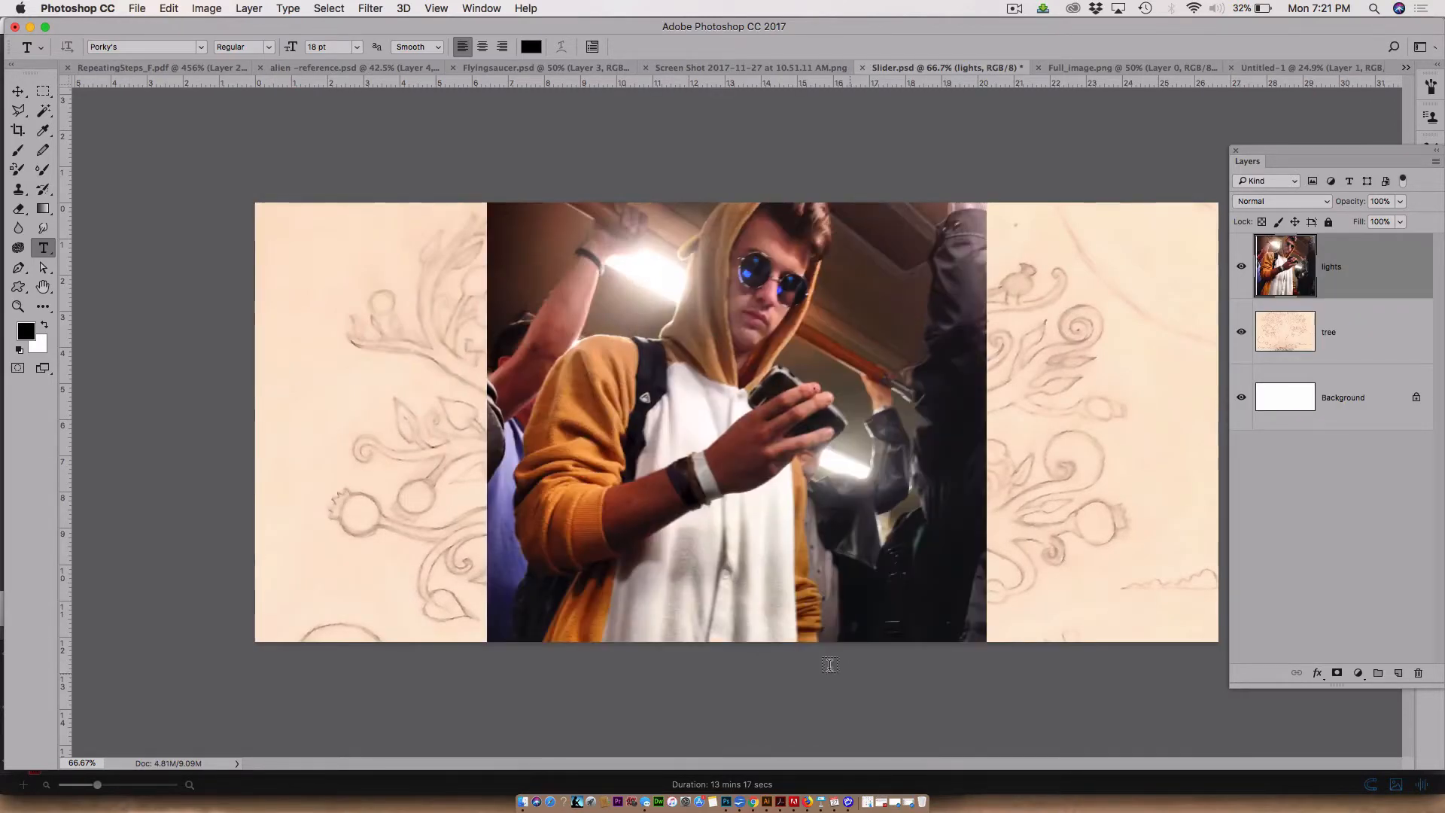
Scale the pasted photo proportionally to about 195% to span the canvas width, and move it down to show the face and ceiling light
{"action": "key", "text": "super+t"}
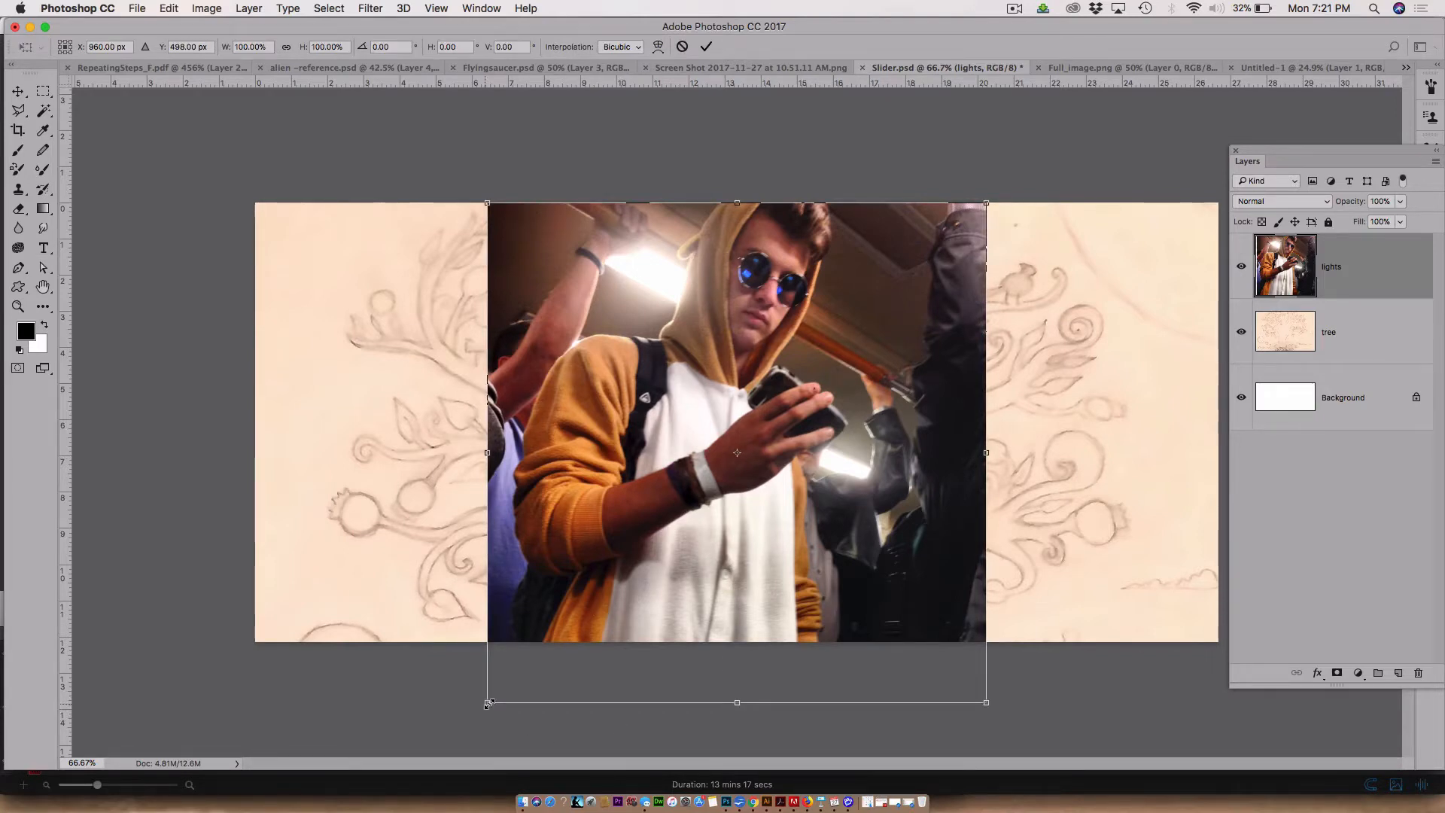
{"action": "left_click_drag", "start_coordinate": [487, 703], "coordinate": [122, 810]}
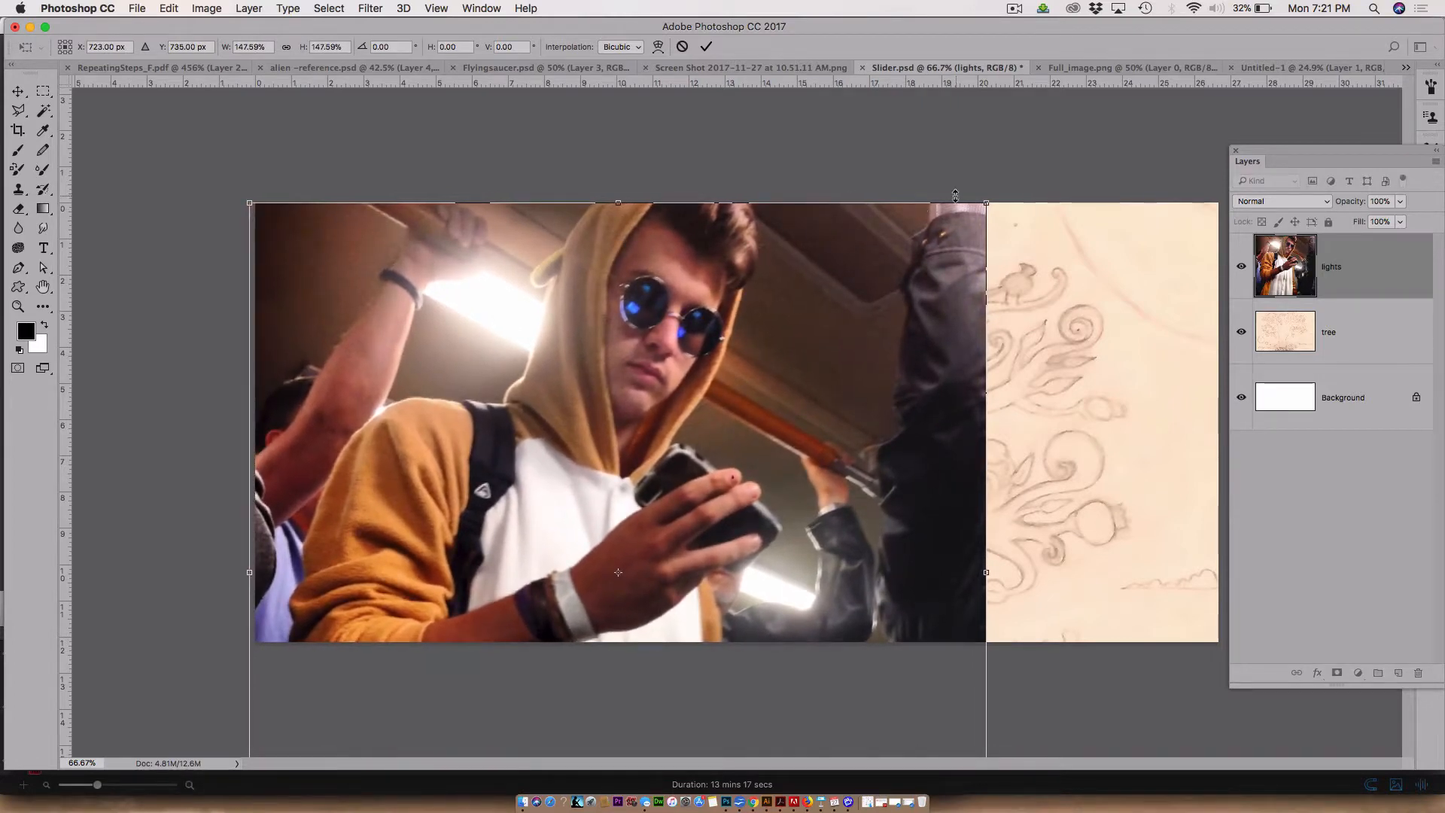
{"action": "left_click_drag", "start_coordinate": [983, 203], "coordinate": [1257, 6]}
{"action": "key", "text": "Return"}
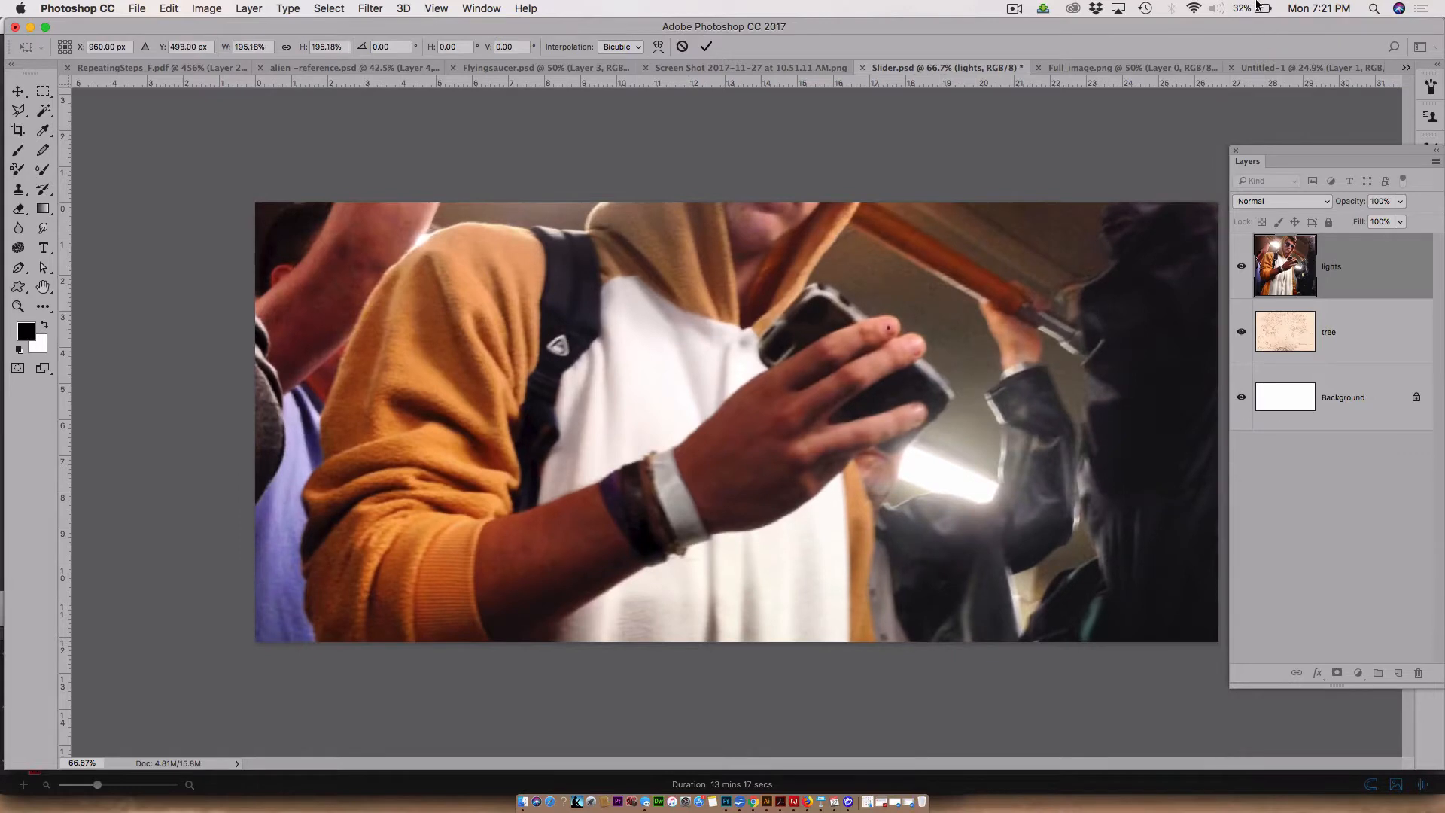
{"action": "key", "text": "t"}
{"action": "key", "text": "v"}
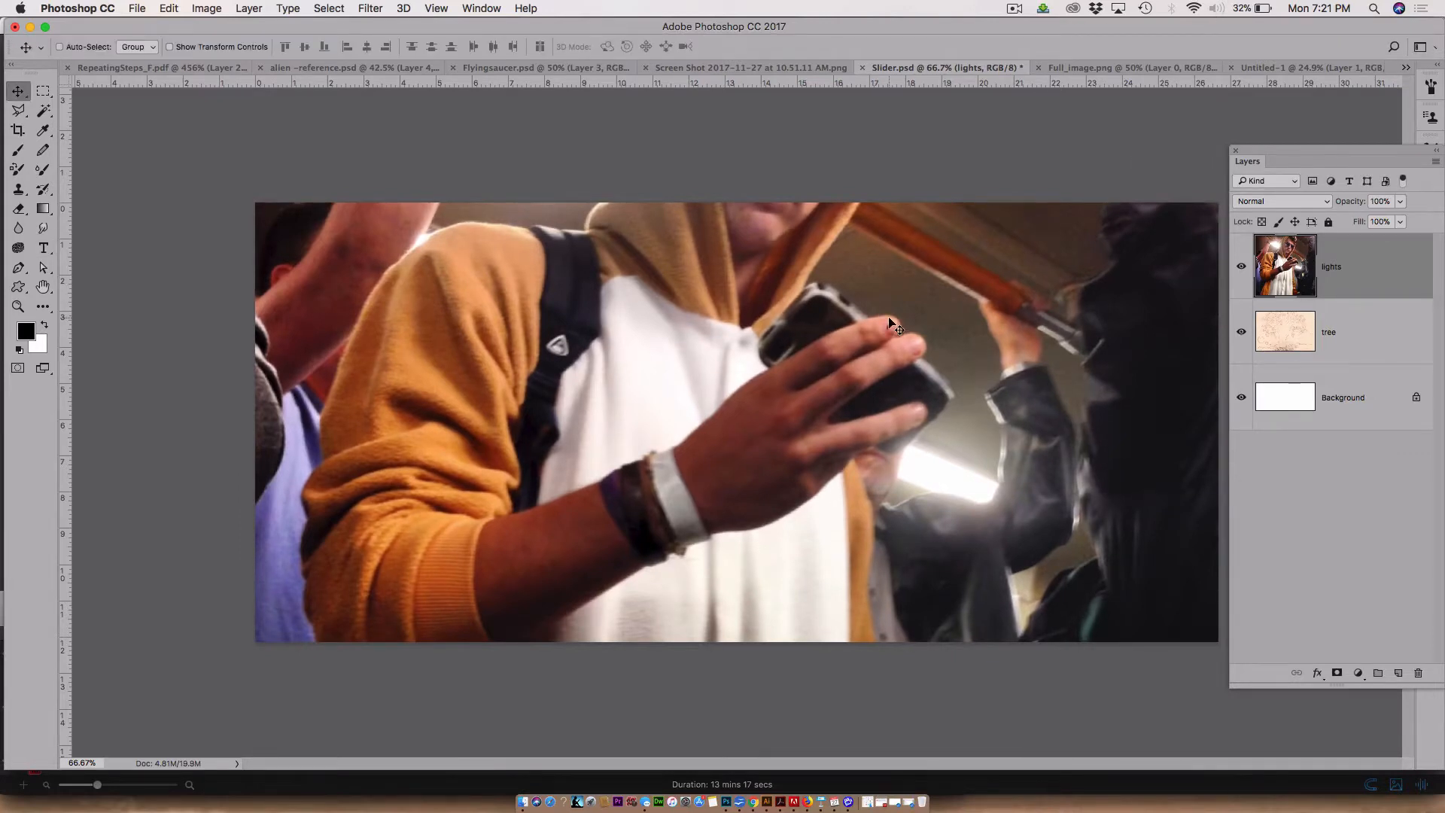
{"action": "left_click_drag", "start_coordinate": [770, 300], "coordinate": [756, 509]}
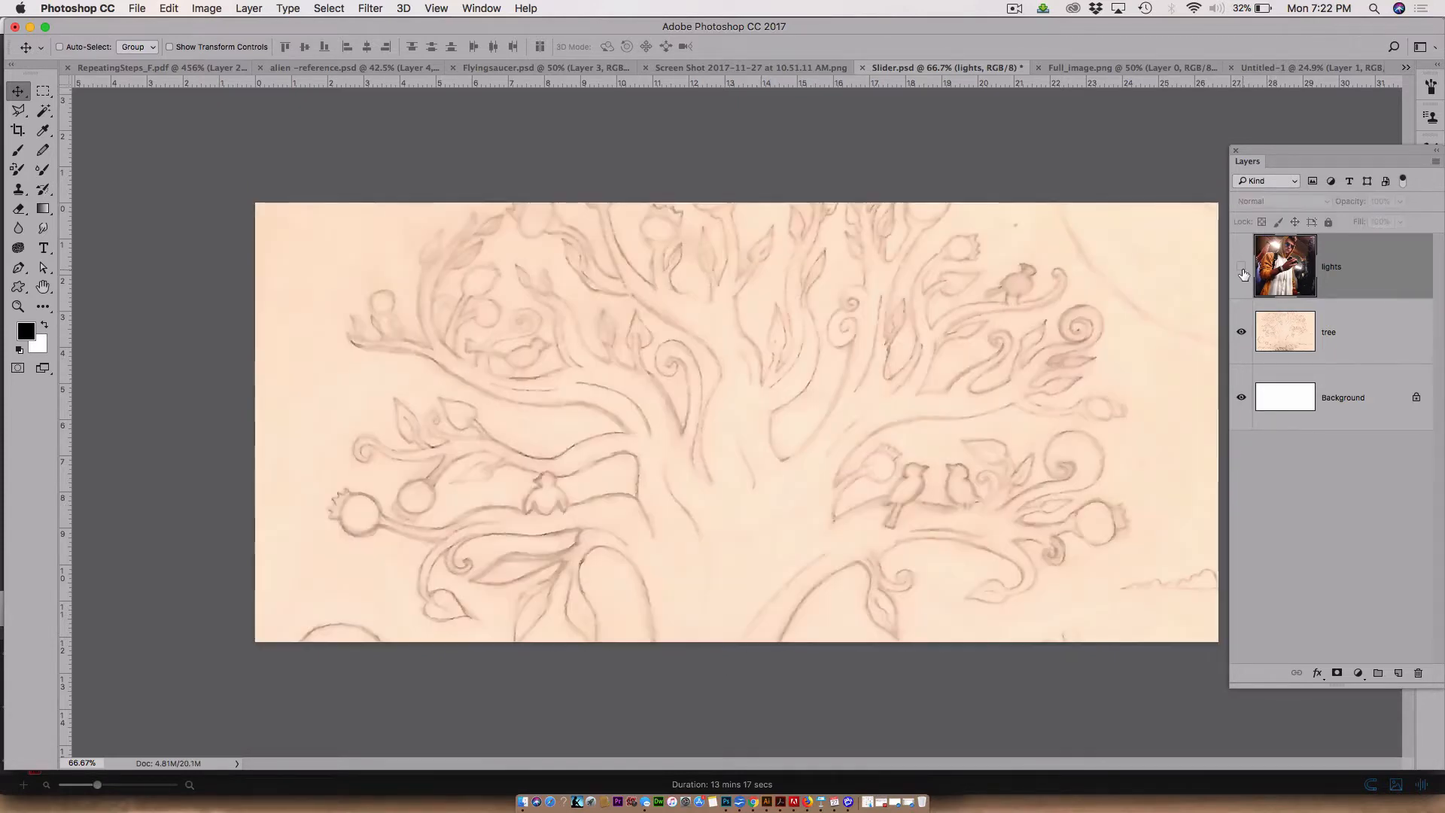
Toggle the lights layer's visibility to check the tree beneath, and save Slider.psd with Maximize Compatibility on
{"action": "left_click", "coordinate": [1242, 267]}
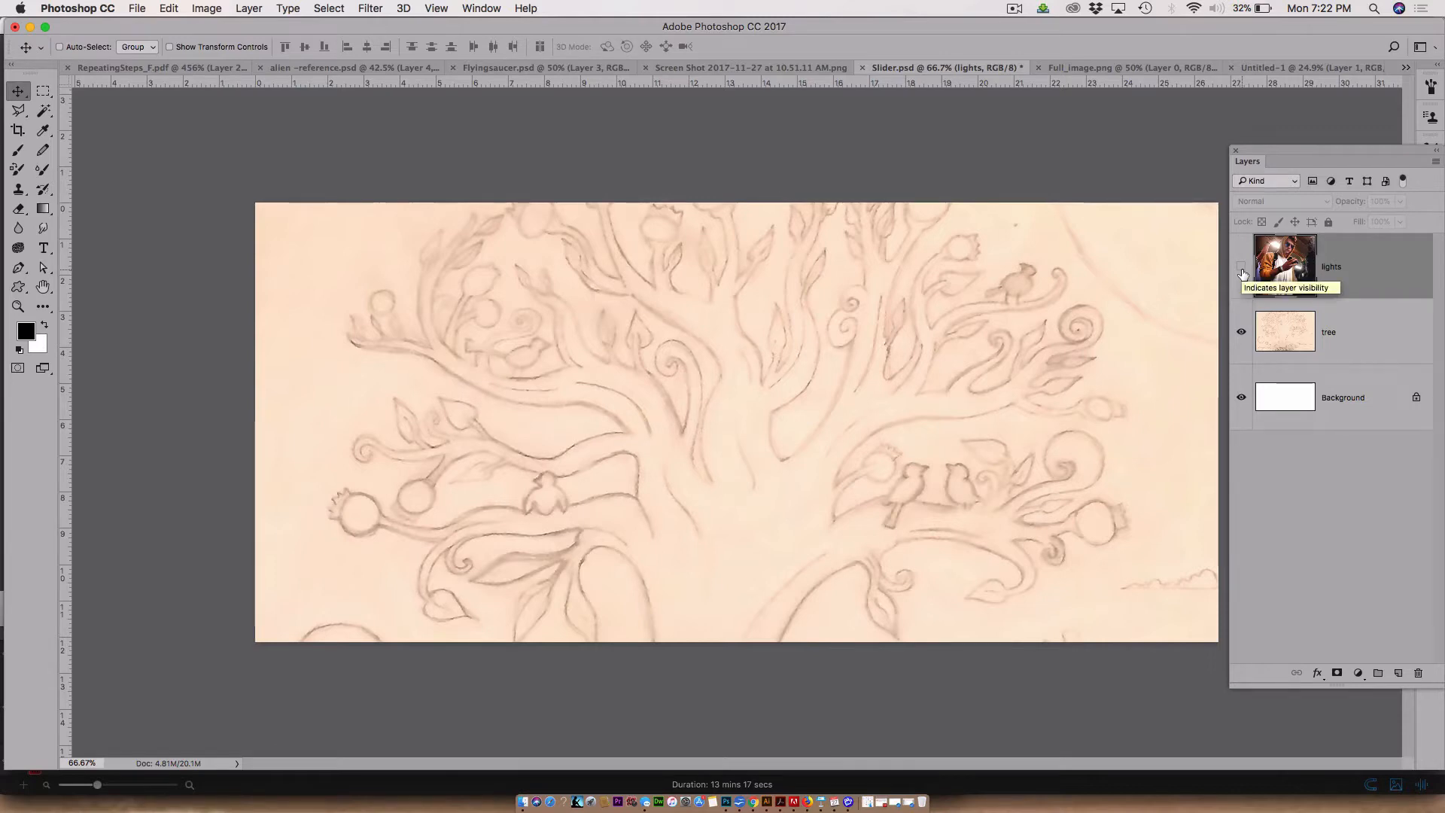
{"action": "left_click", "coordinate": [1242, 269]}
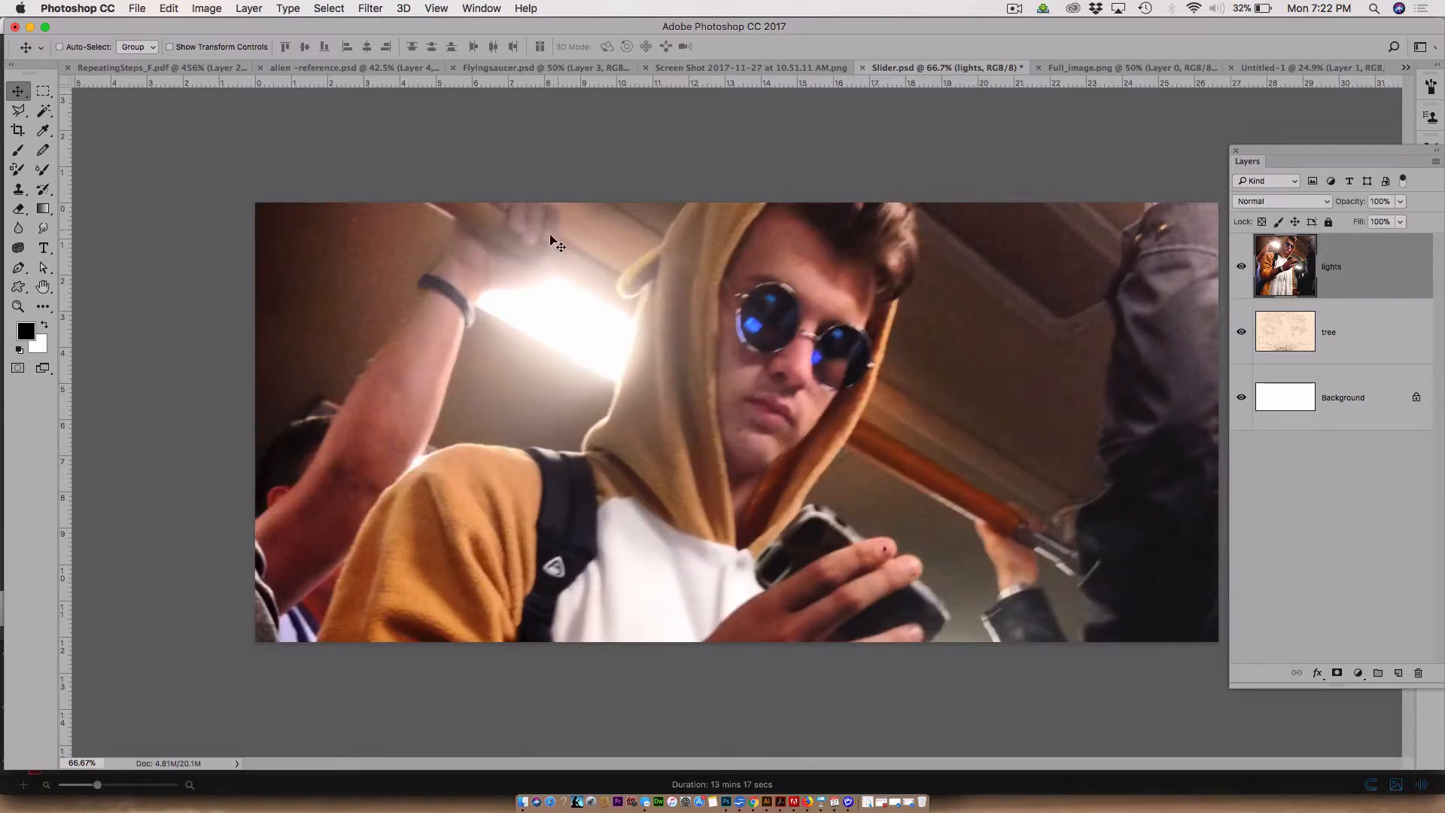
{"action": "key", "text": "super+s"}
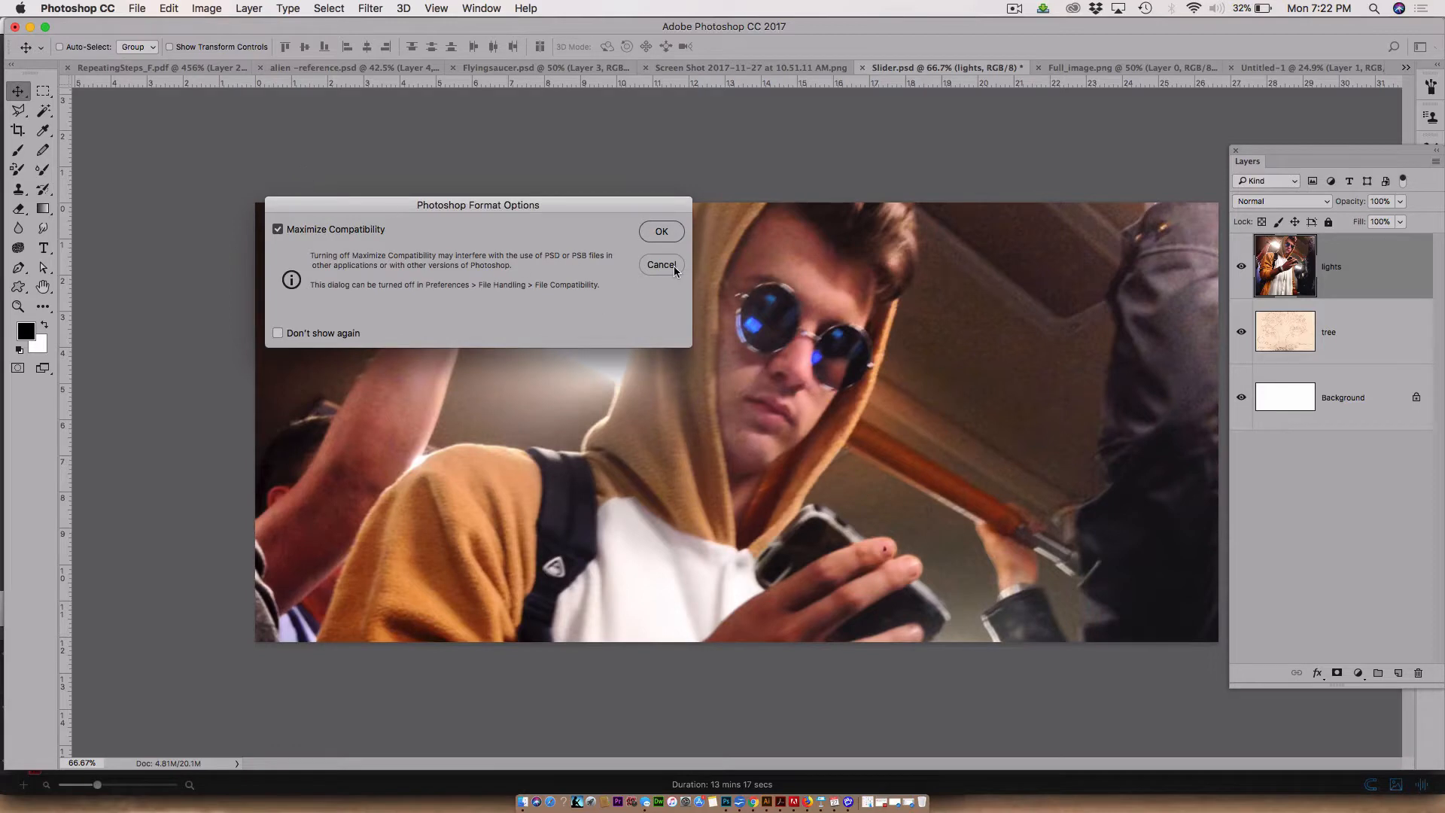
{"action": "left_click", "coordinate": [670, 240]}
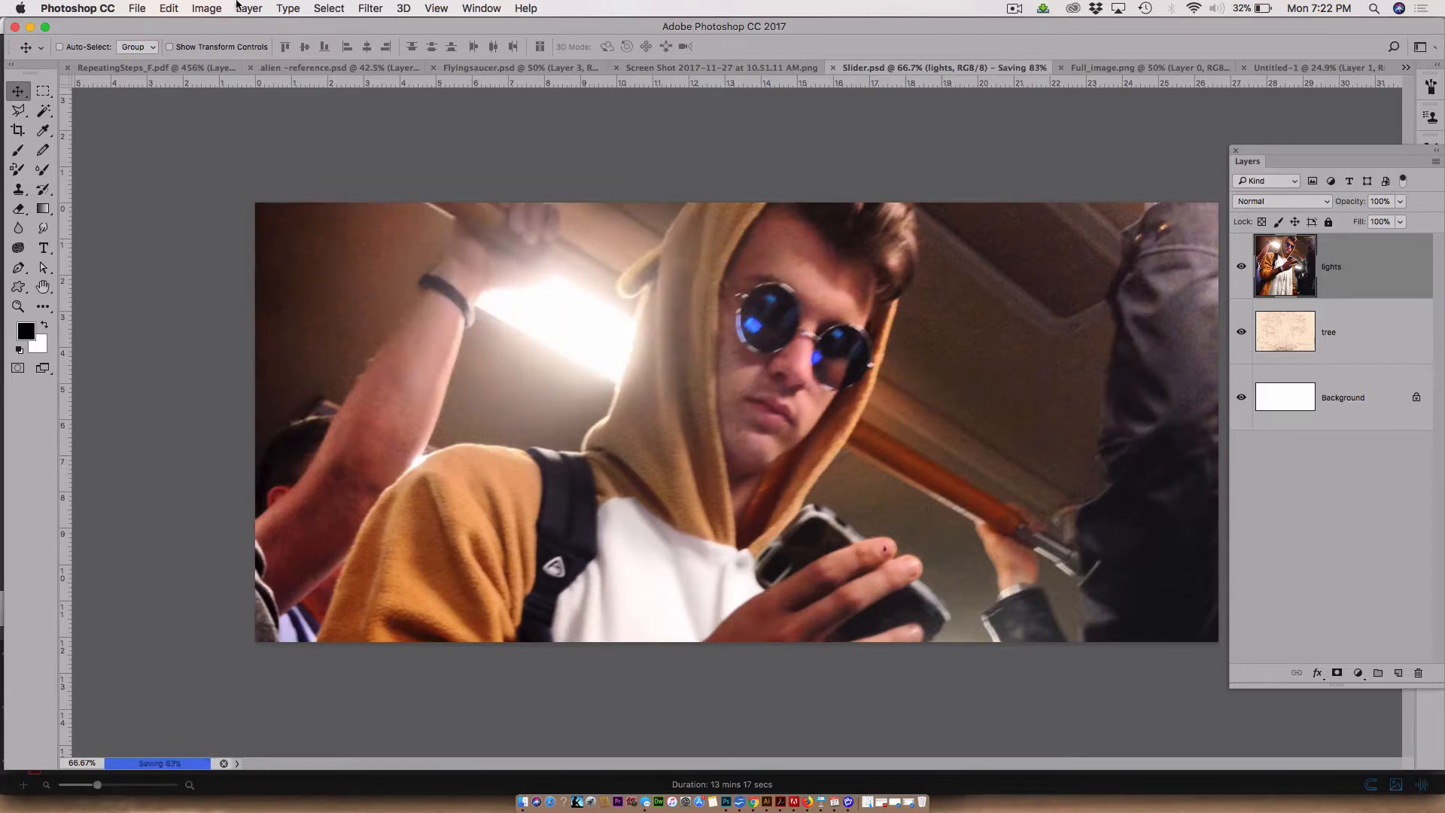
Start a Save for Web (Legacy) export, enlarge its dialog and choose the JPEG Medium preset
{"action": "left_click", "coordinate": [137, 8]}
{"action": "mouse_move", "coordinate": [164, 220]}
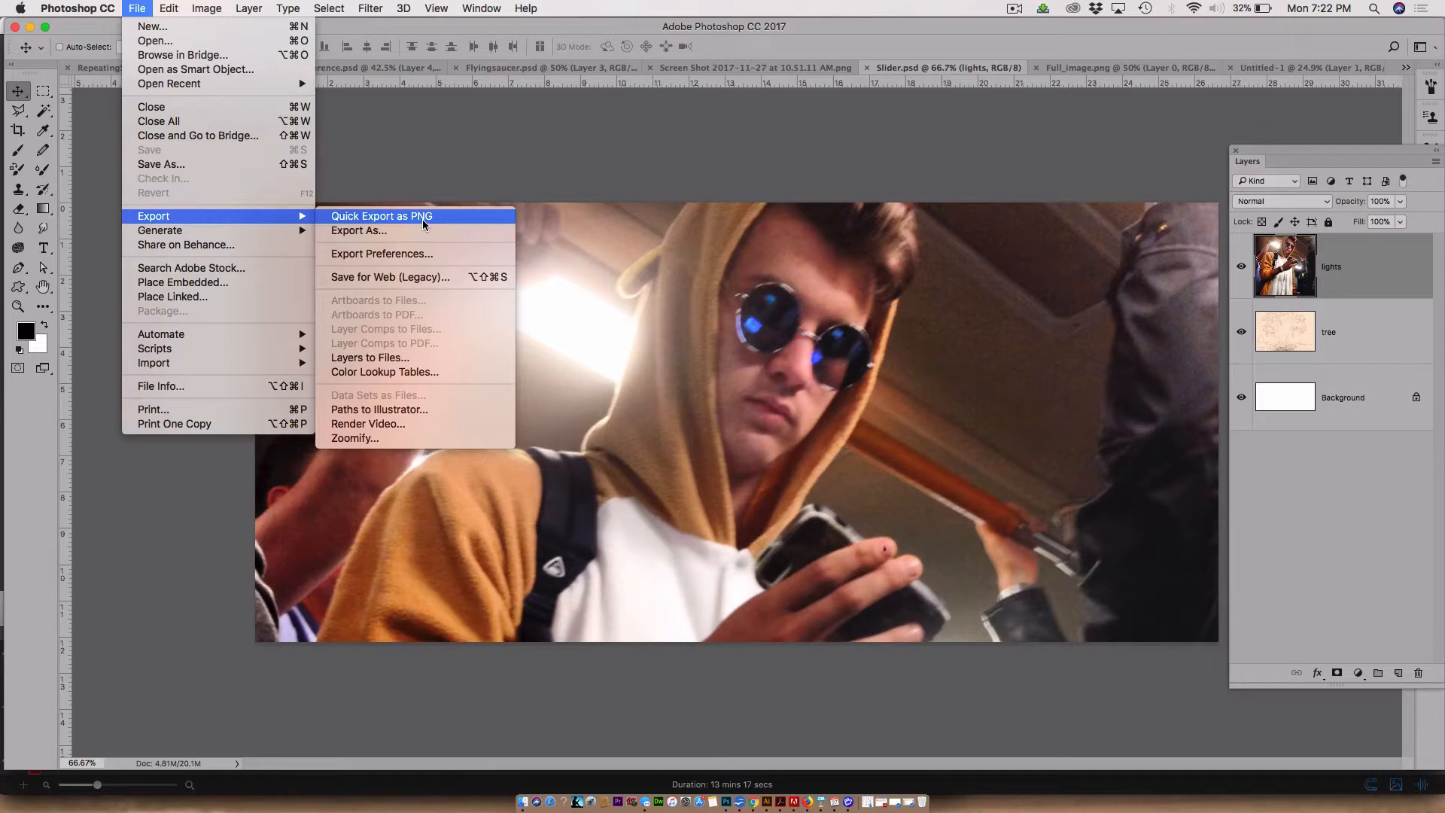
{"action": "left_click", "coordinate": [420, 279]}
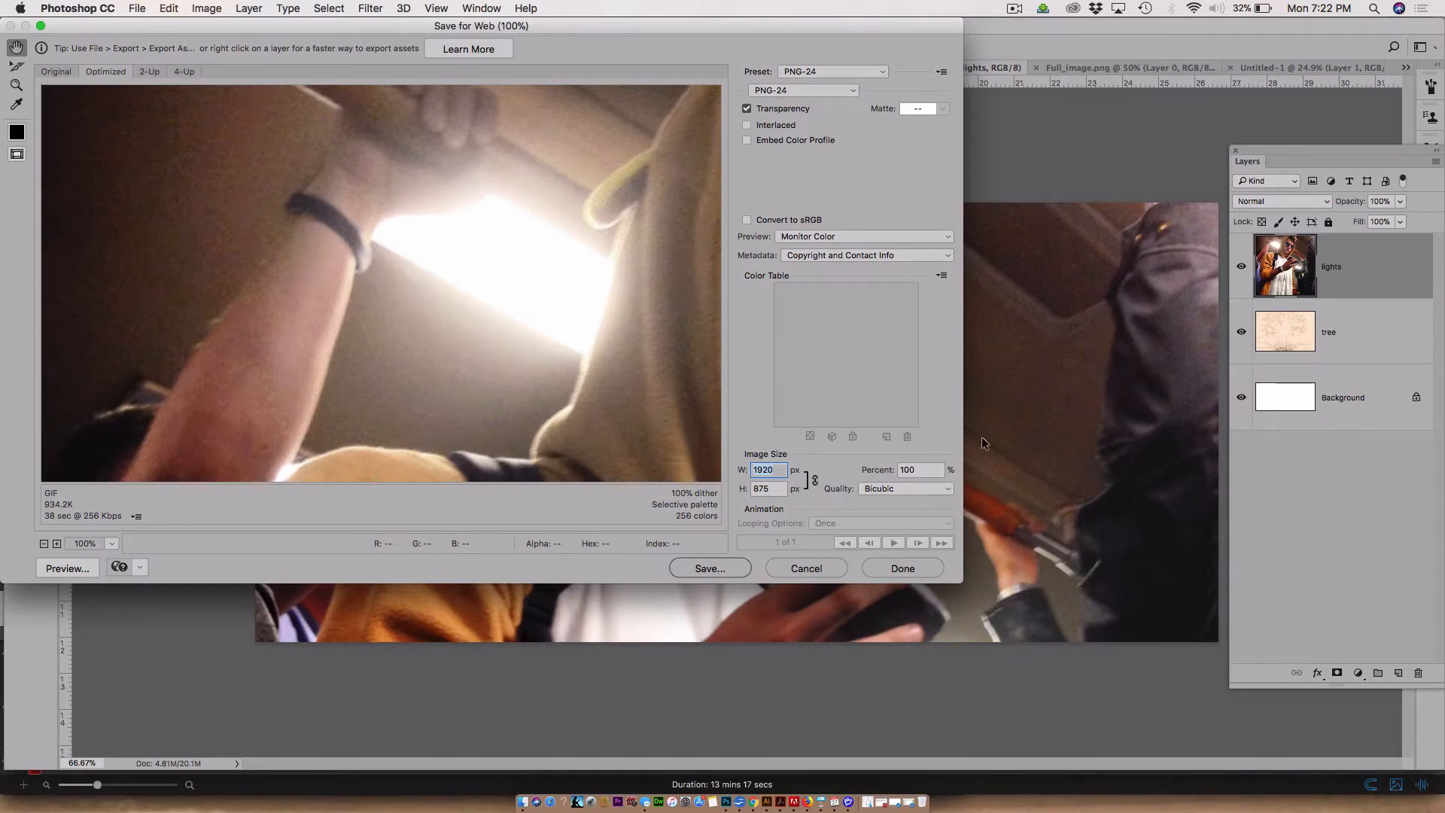
{"action": "left_click_drag", "start_coordinate": [961, 579], "coordinate": [1224, 699]}
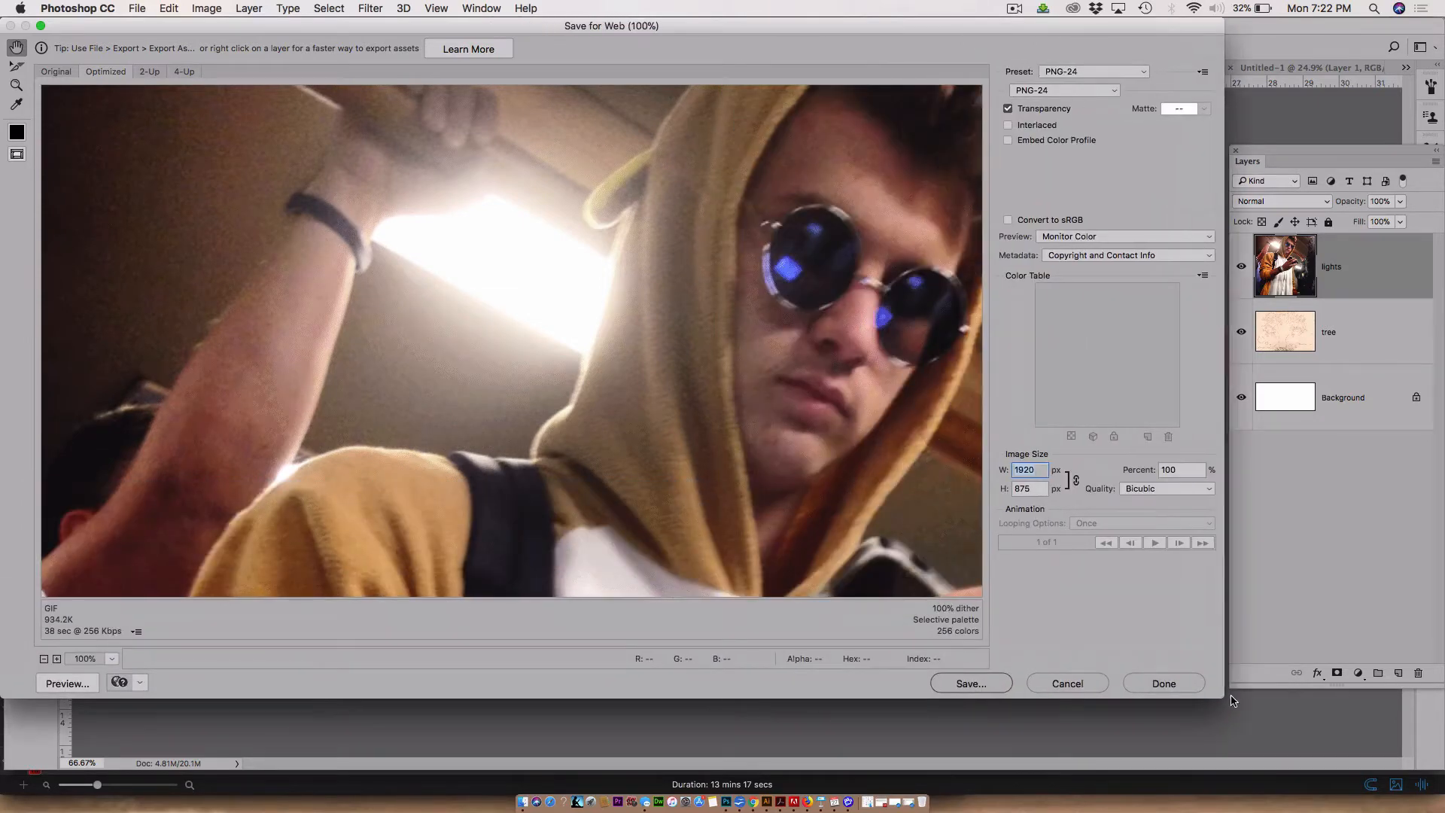
{"action": "left_click", "coordinate": [1049, 72]}
{"action": "mouse_move", "coordinate": [1087, 10]}
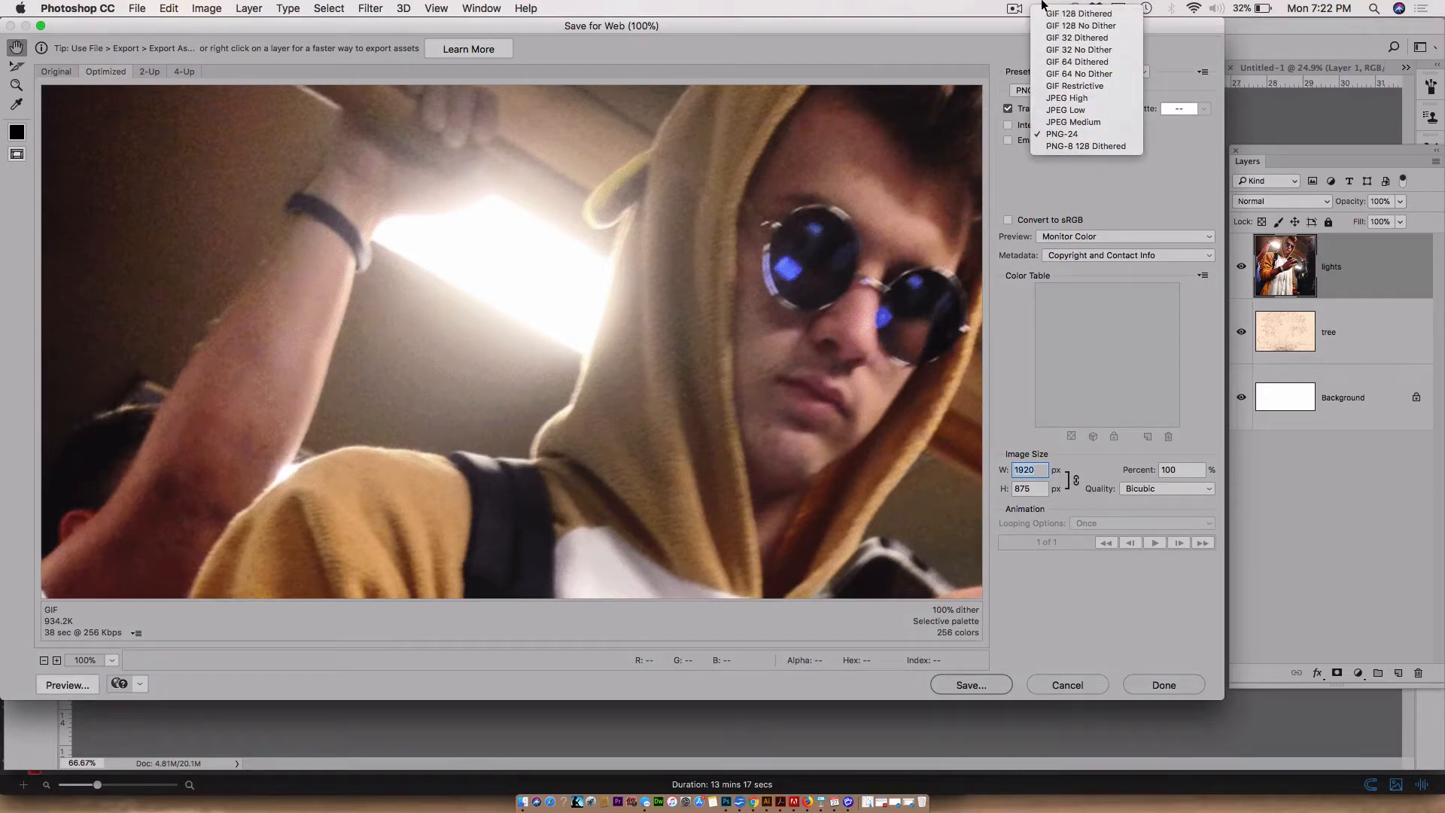
{"action": "left_click", "coordinate": [1070, 122]}
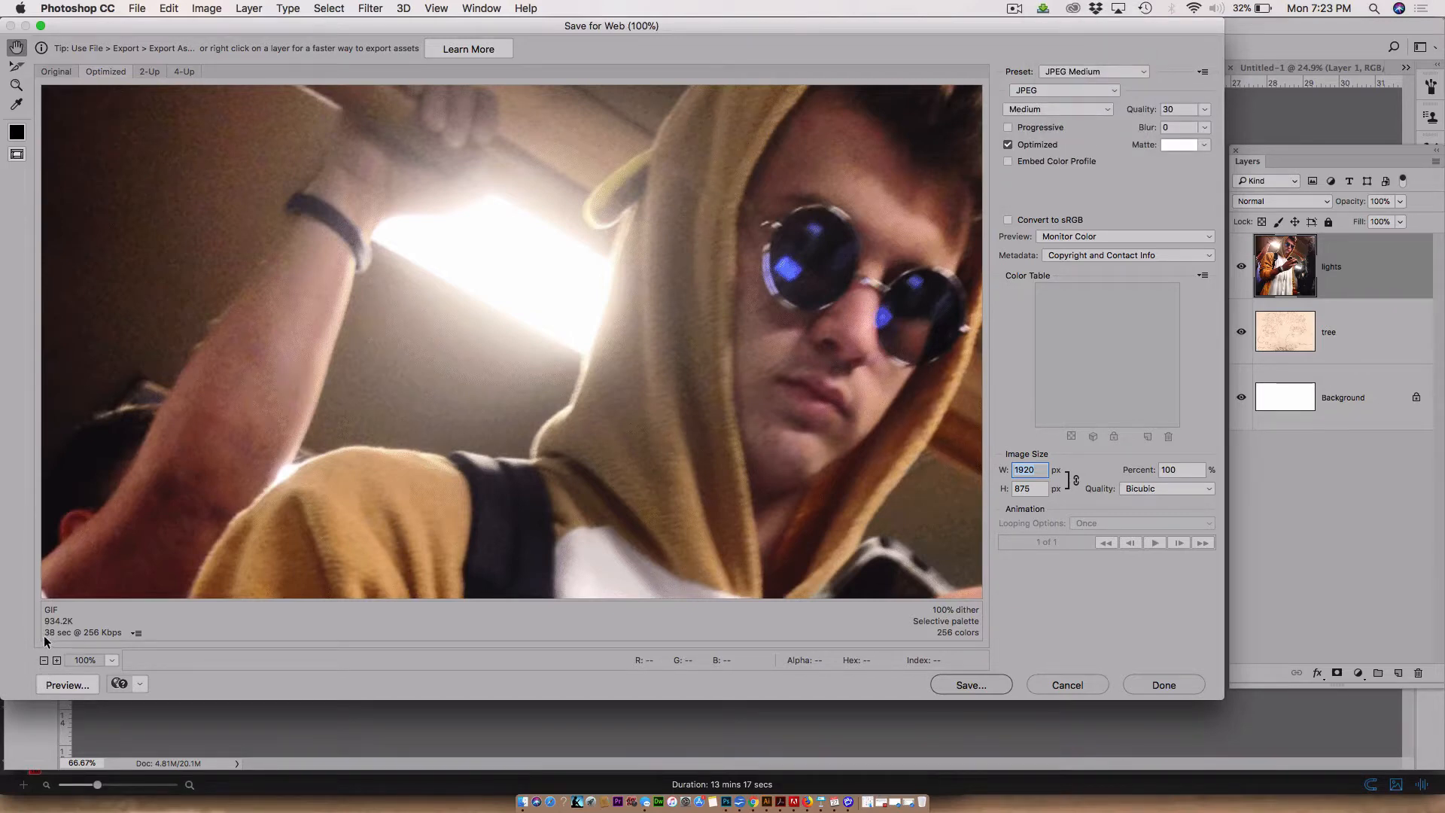
Check the estimated download time at the 28.8 Kbps Modem speed and at 768 Kbps Cable/DSL
{"action": "left_click", "coordinate": [136, 636]}
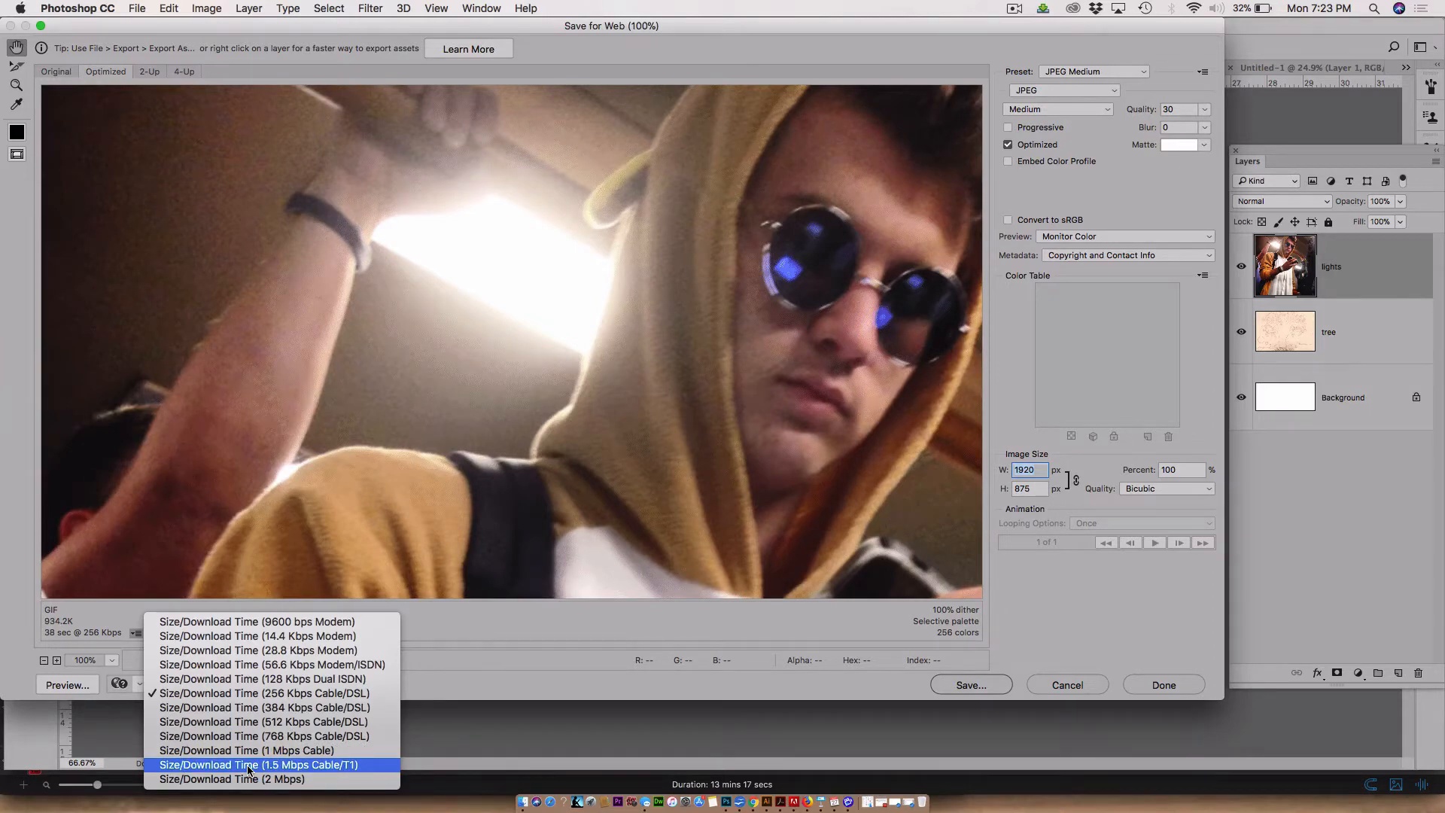
{"action": "left_click", "coordinate": [265, 650]}
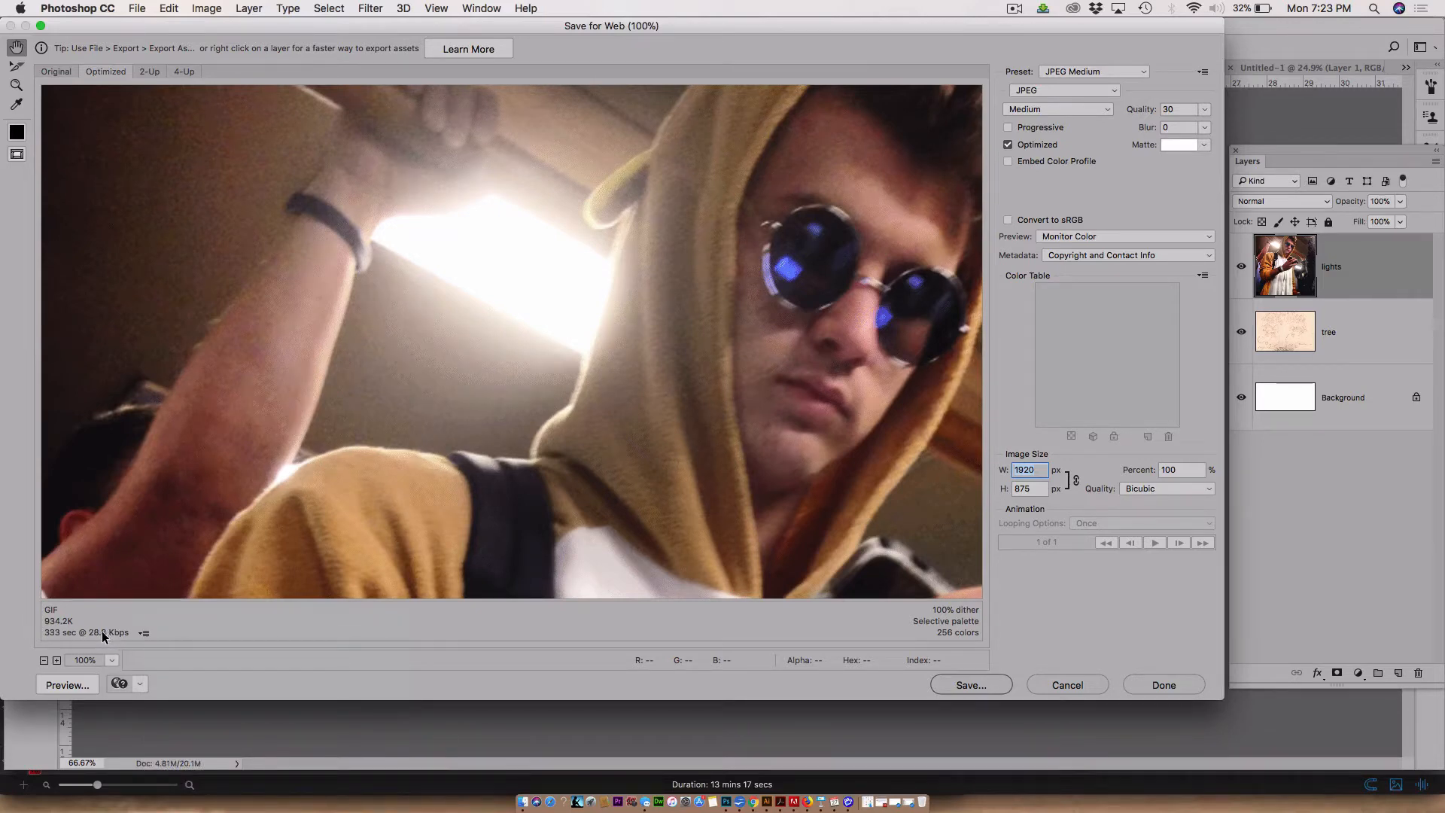
{"action": "left_click", "coordinate": [143, 633]}
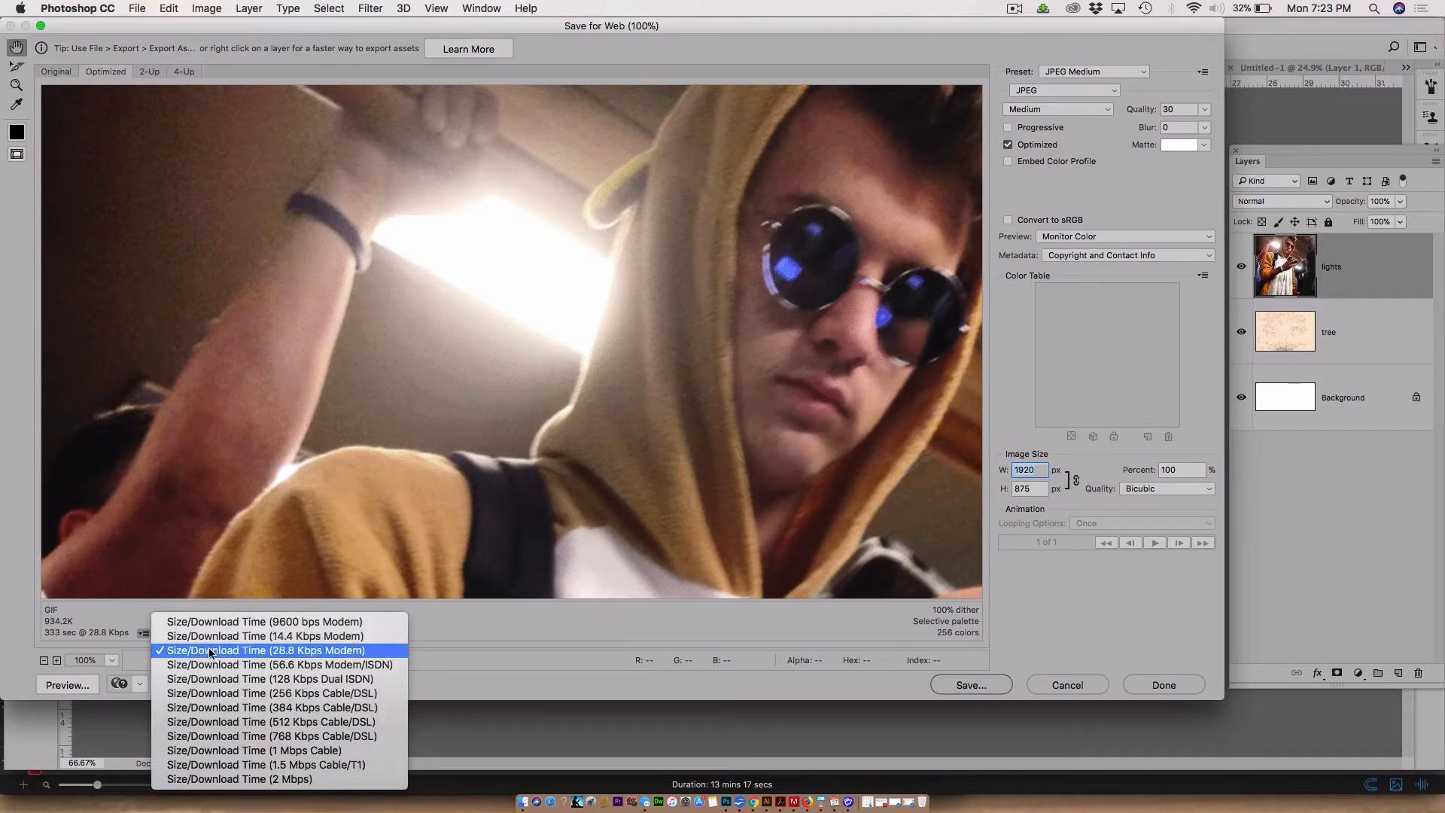
{"action": "left_click", "coordinate": [214, 737]}
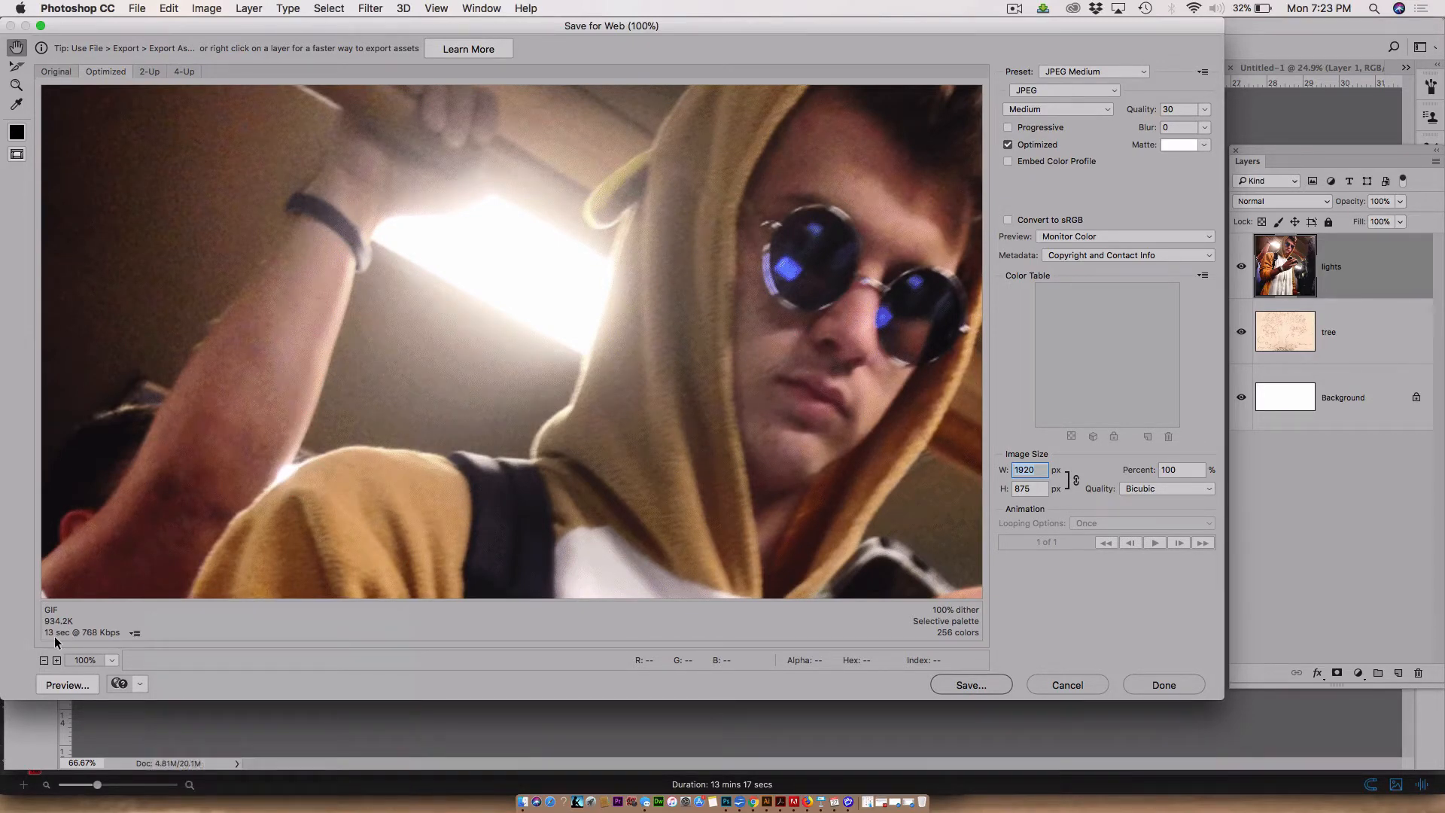
Inspect the export preview across the photo and set the file format to PNG-8
{"action": "left_click_drag", "start_coordinate": [552, 453], "coordinate": [144, 453]}
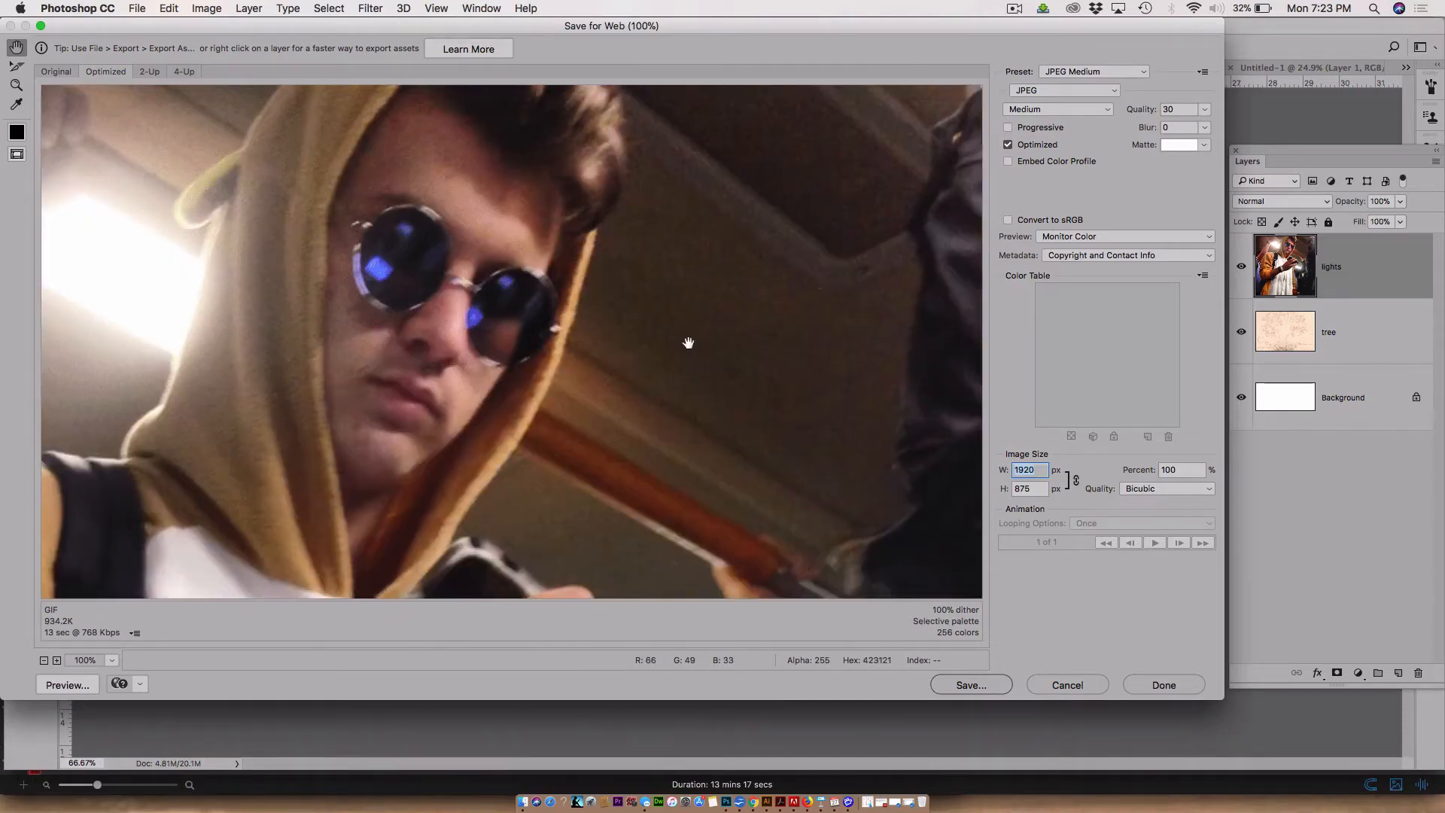
{"action": "scroll", "coordinate": [524, 400], "scroll_direction": "left", "scroll_amount": 5}
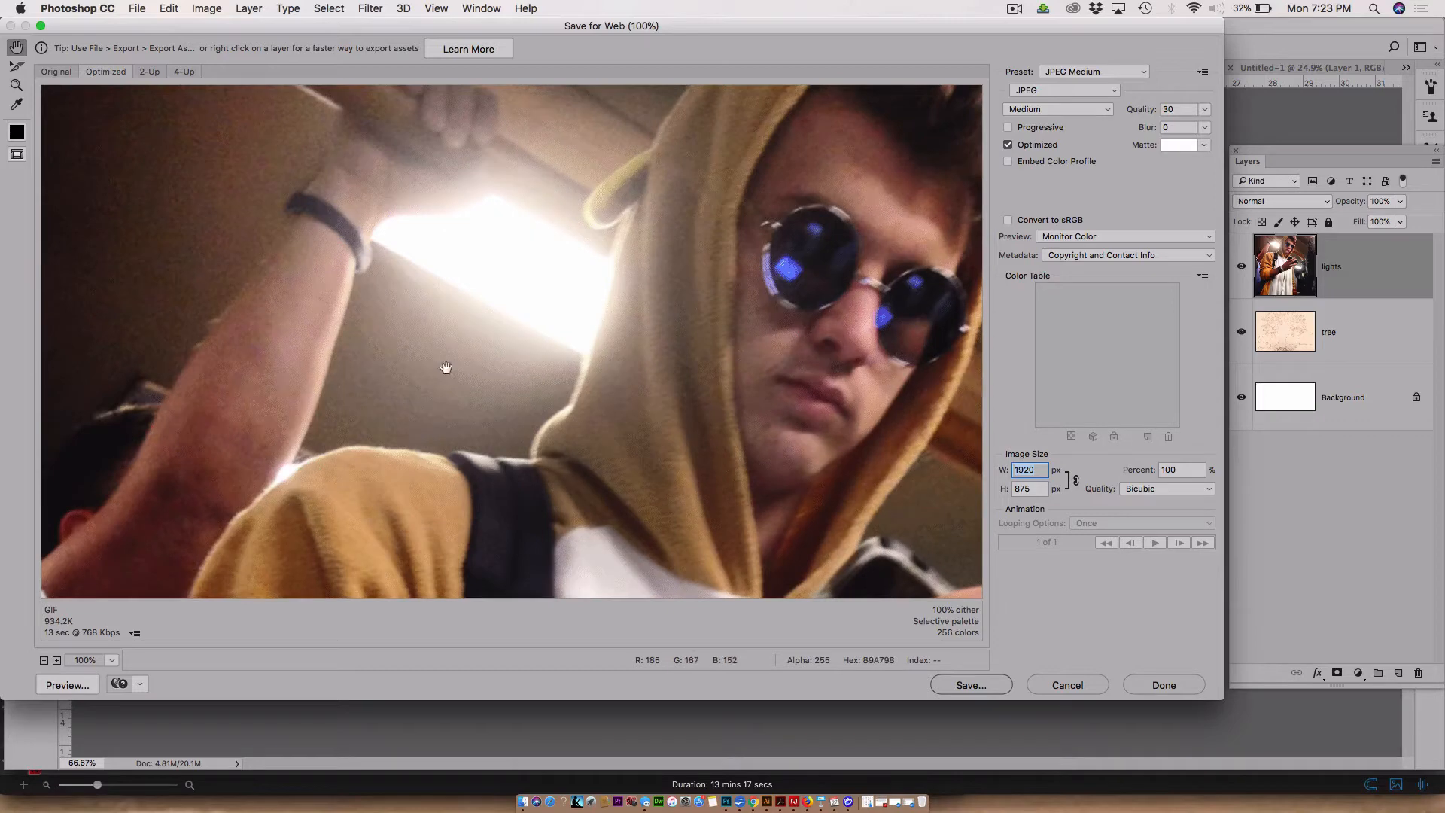
{"action": "left_click", "coordinate": [1030, 92]}
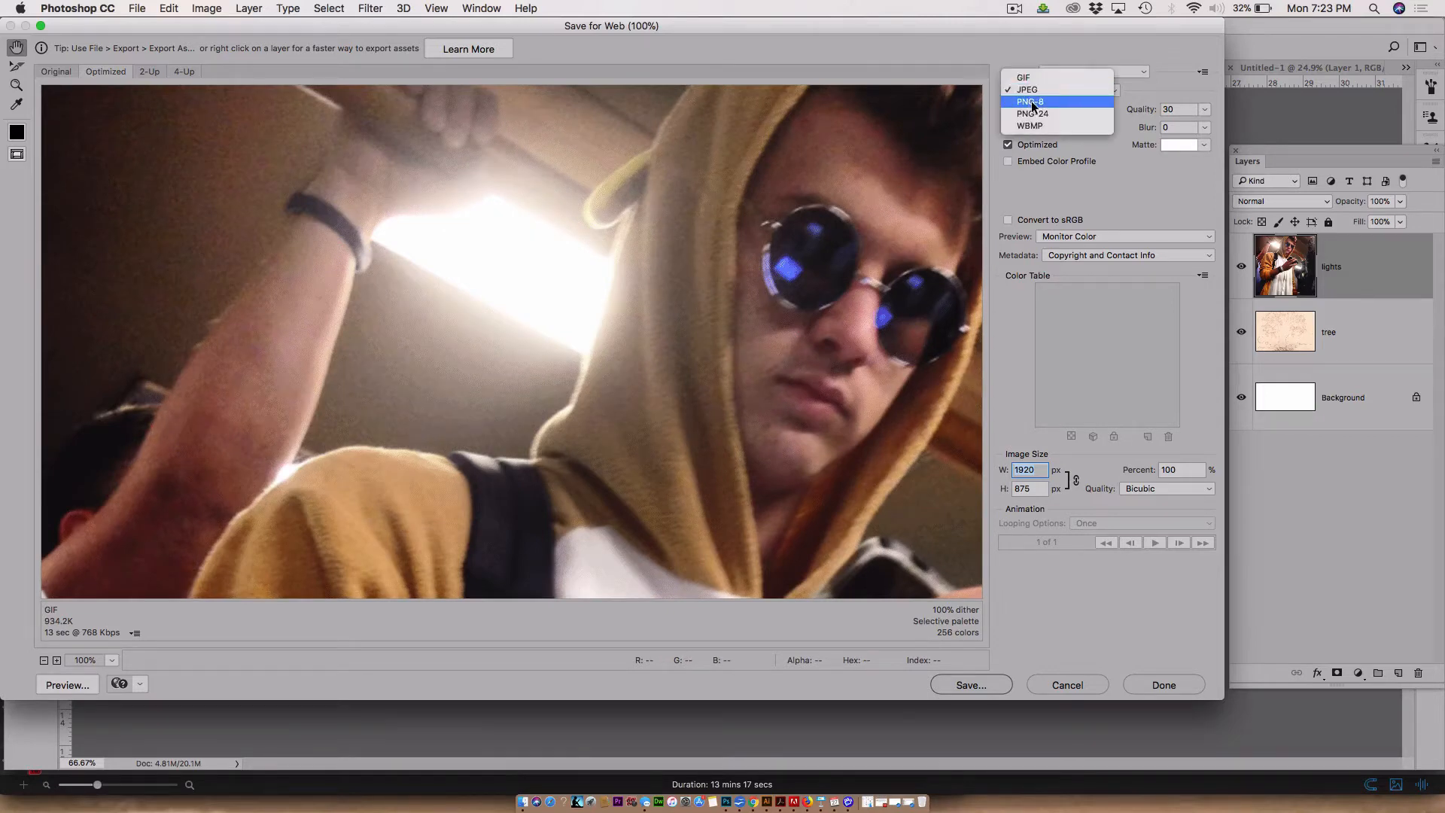
{"action": "left_click", "coordinate": [1032, 103]}
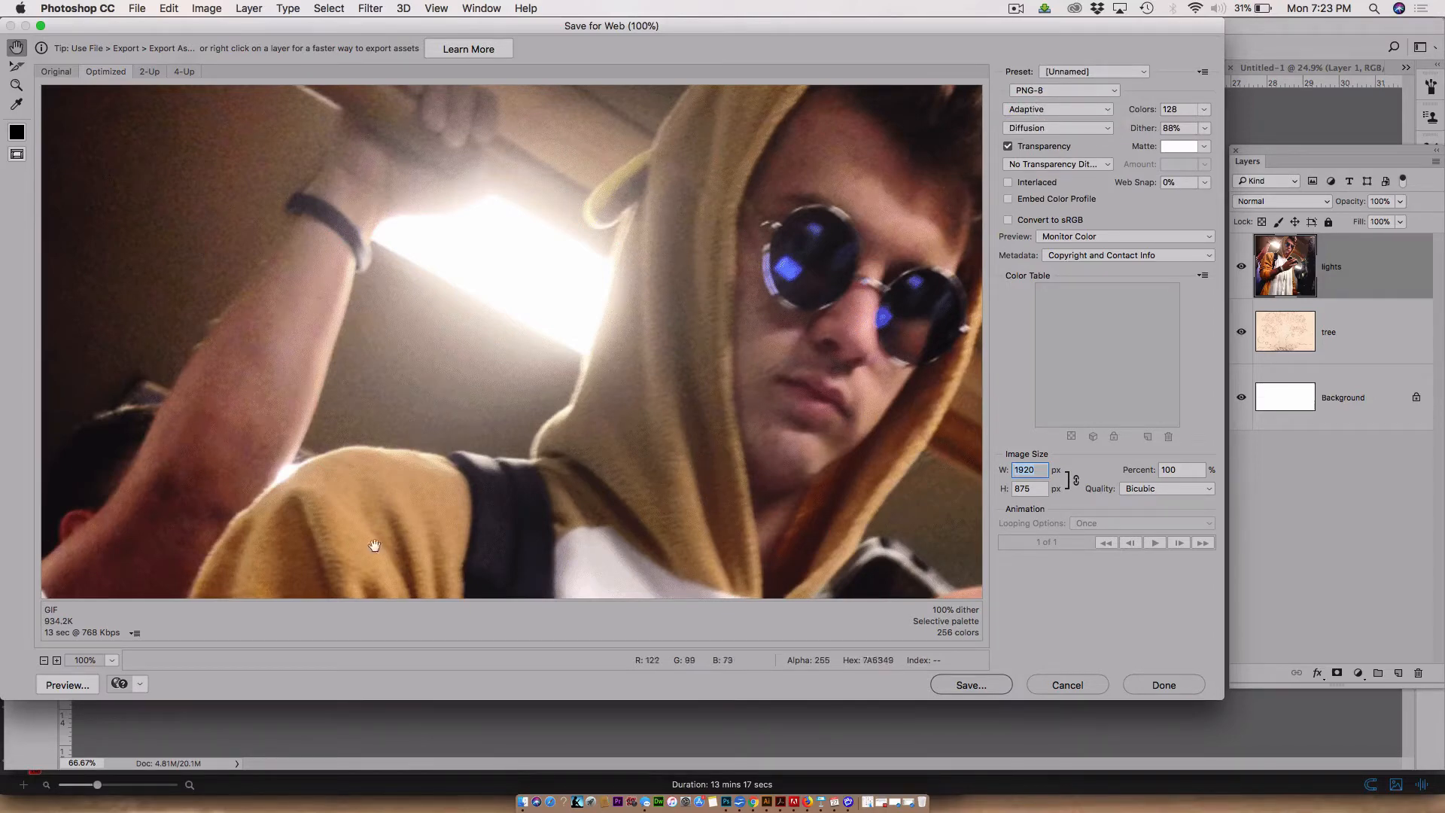
Change the export file format from PNG-8 to PNG-24
{"action": "left_click", "coordinate": [282, 501]}
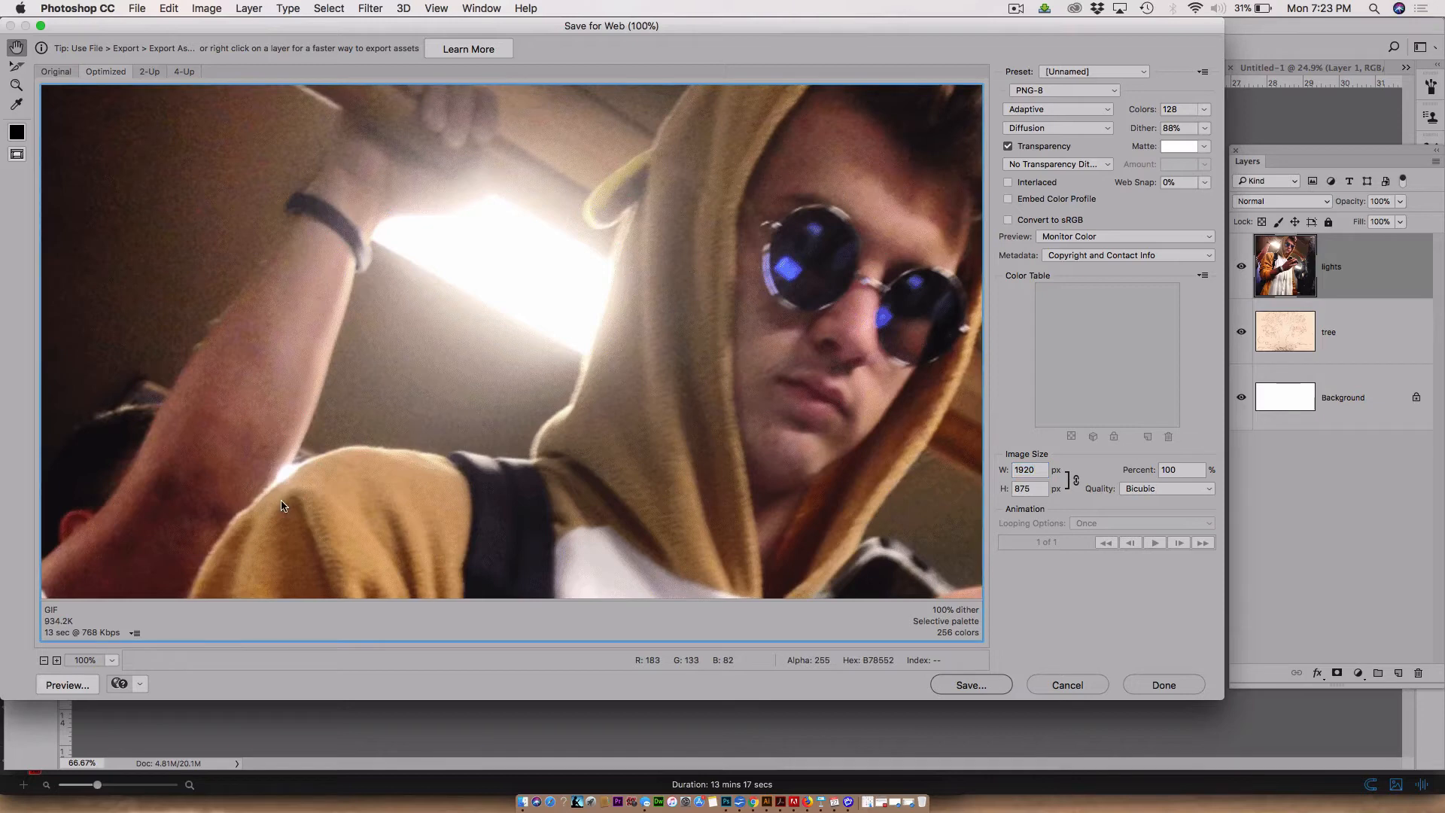
{"action": "left_click", "coordinate": [1074, 92]}
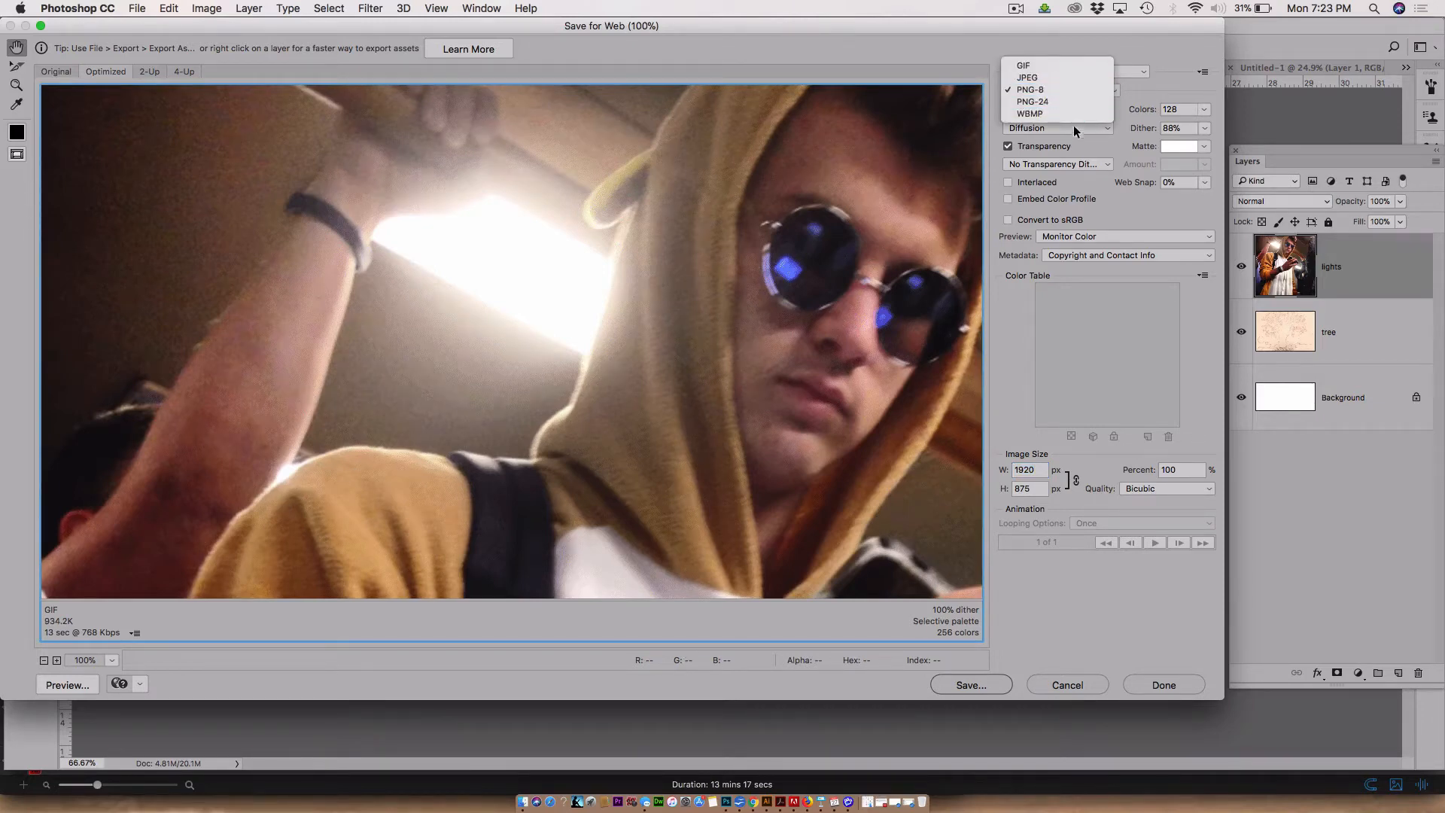
{"action": "left_click", "coordinate": [1068, 102]}
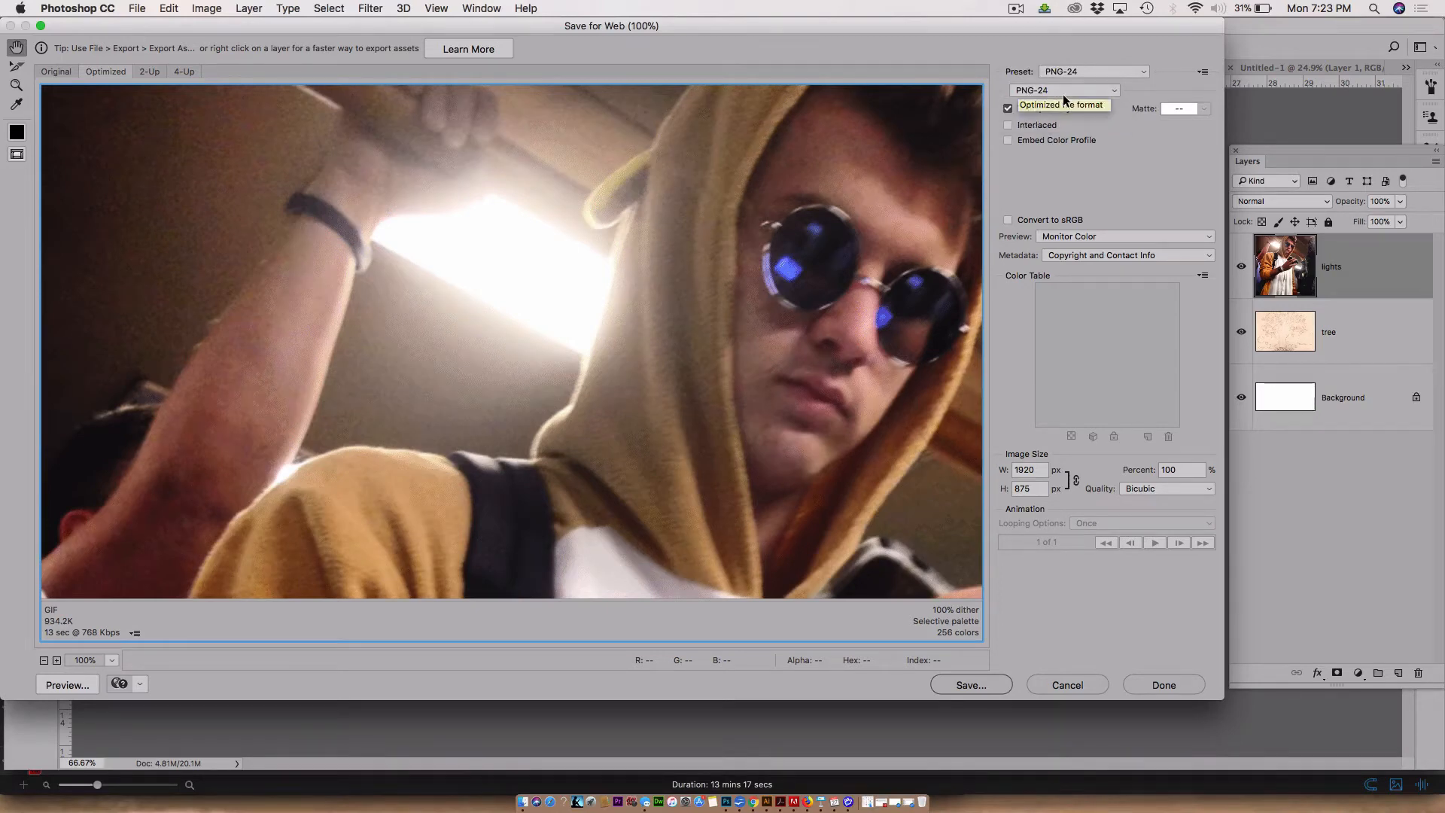
Check the estimated download time at the 14.4 Kbps Modem, 9600 bps Modem and 2 Mbps speeds
{"action": "left_click", "coordinate": [135, 633]}
{"action": "left_click", "coordinate": [223, 637]}
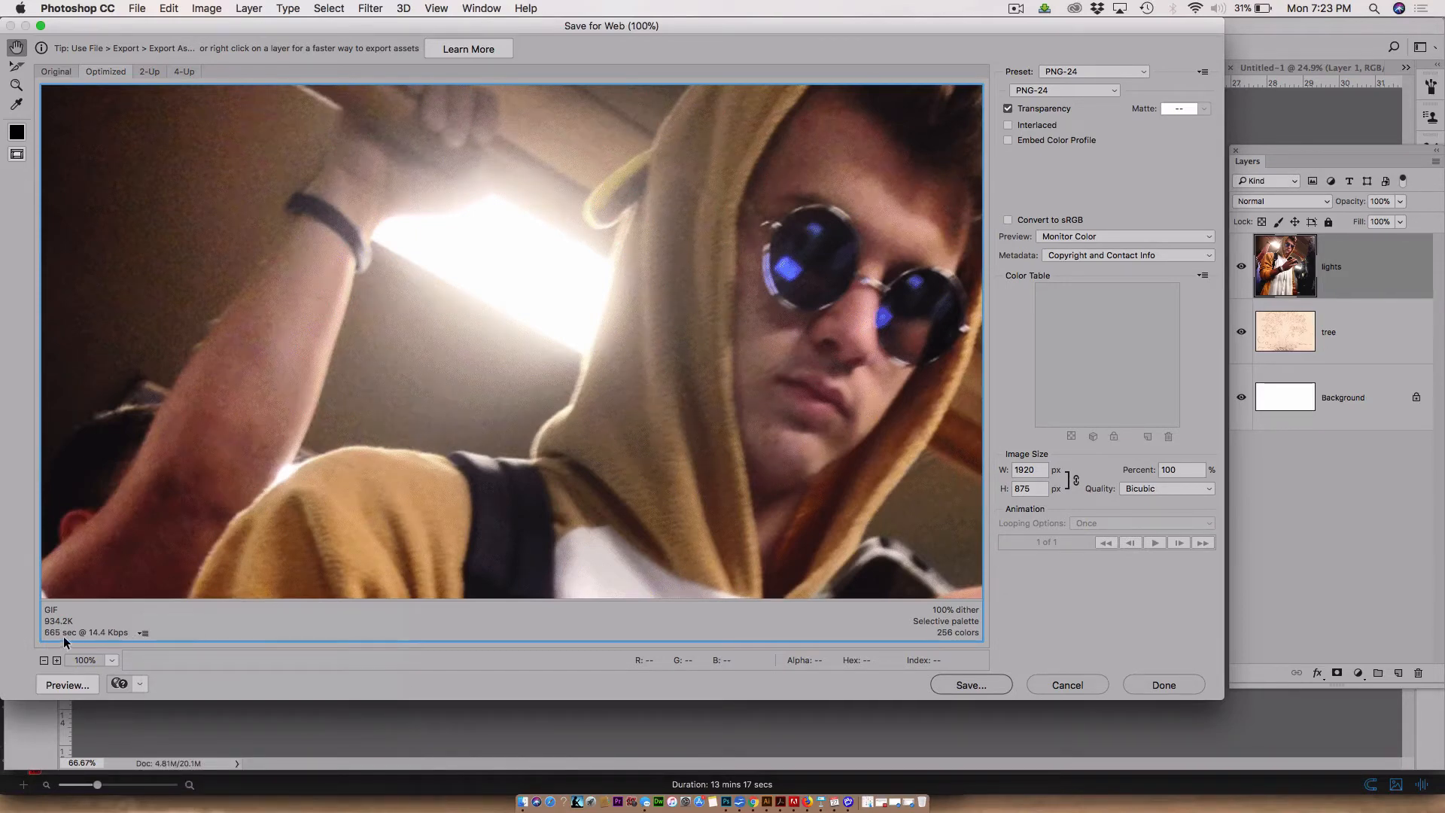
{"action": "left_click", "coordinate": [143, 634]}
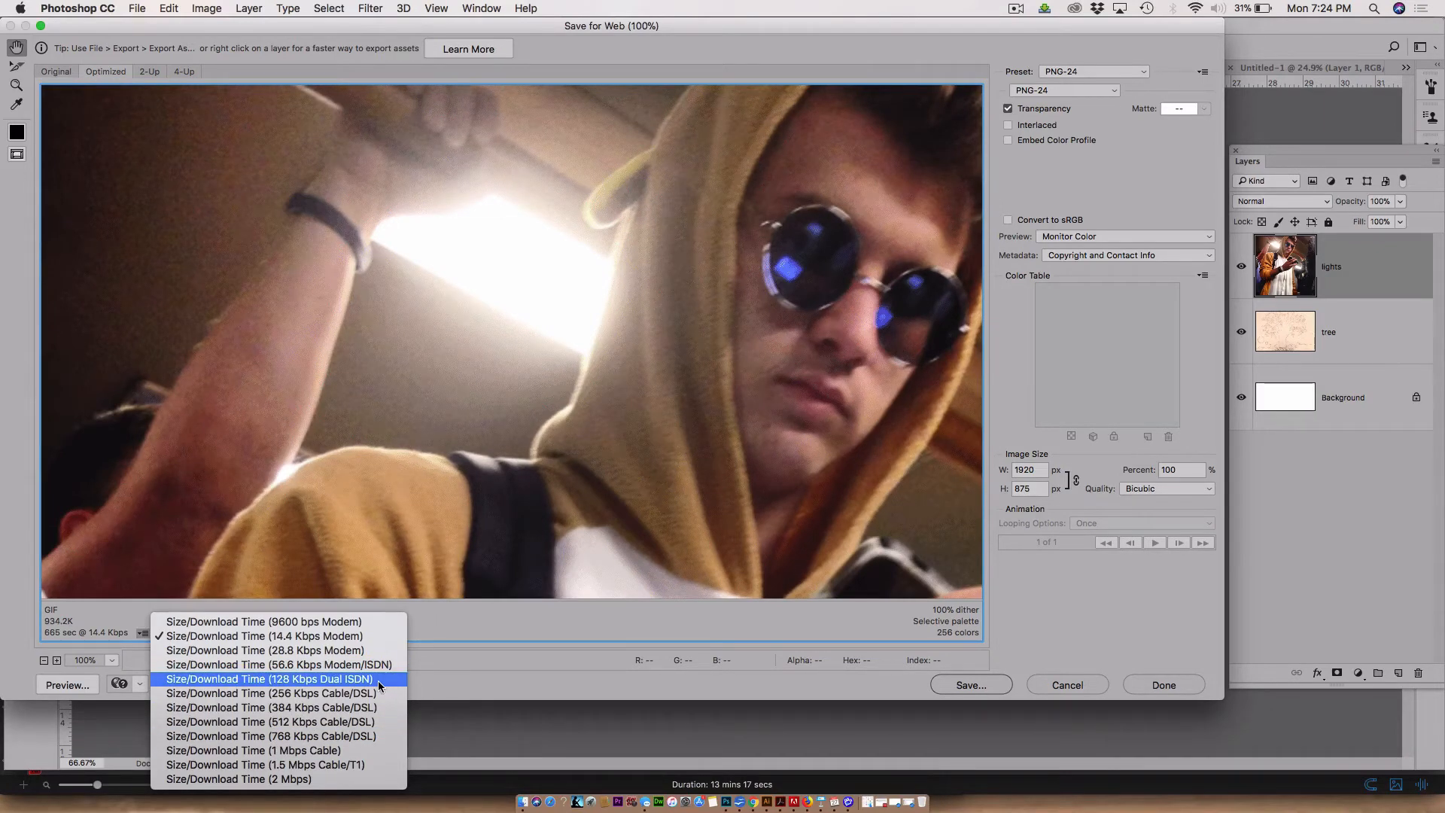
{"action": "left_click", "coordinate": [374, 622]}
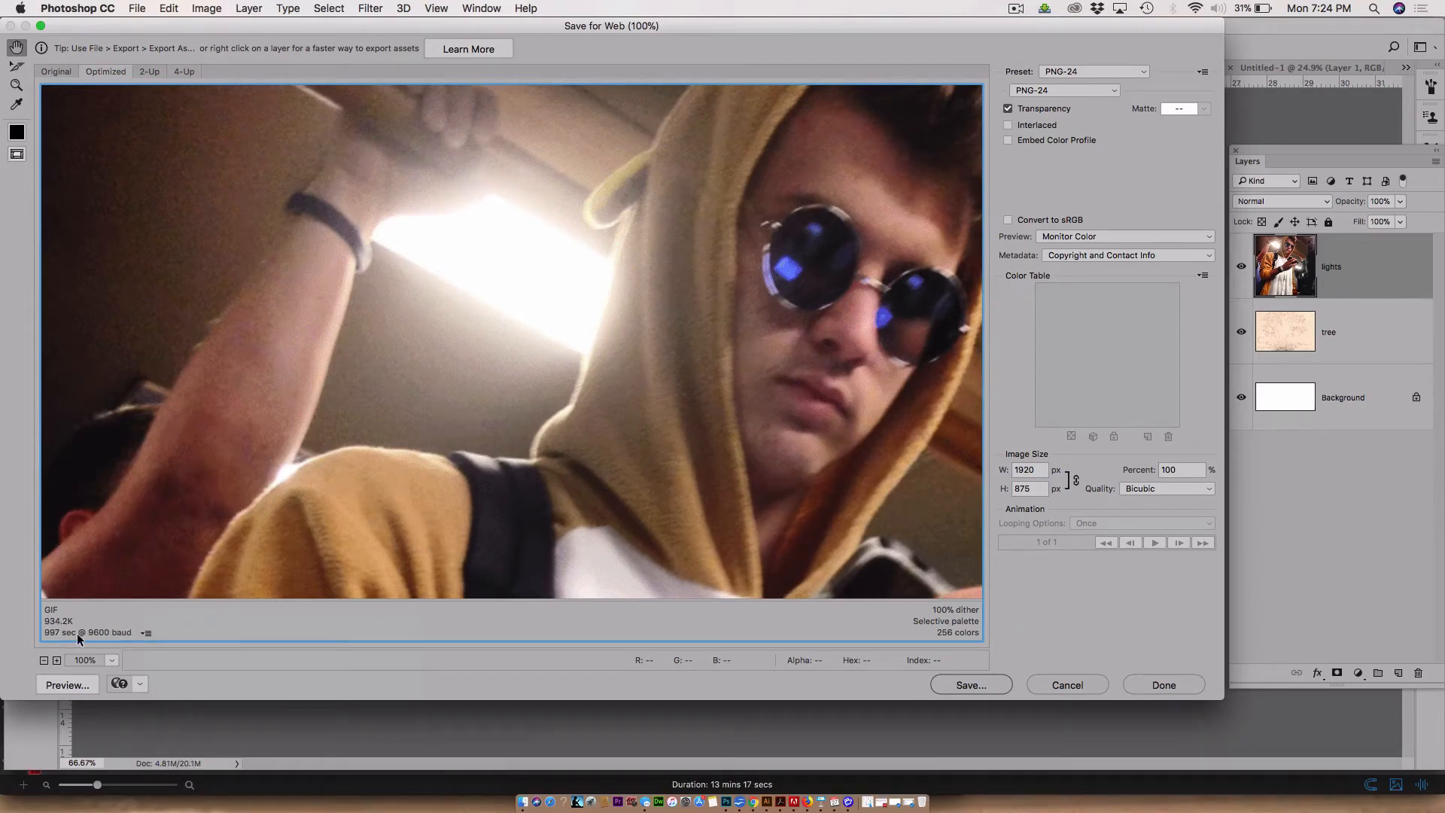
{"action": "left_click", "coordinate": [147, 634]}
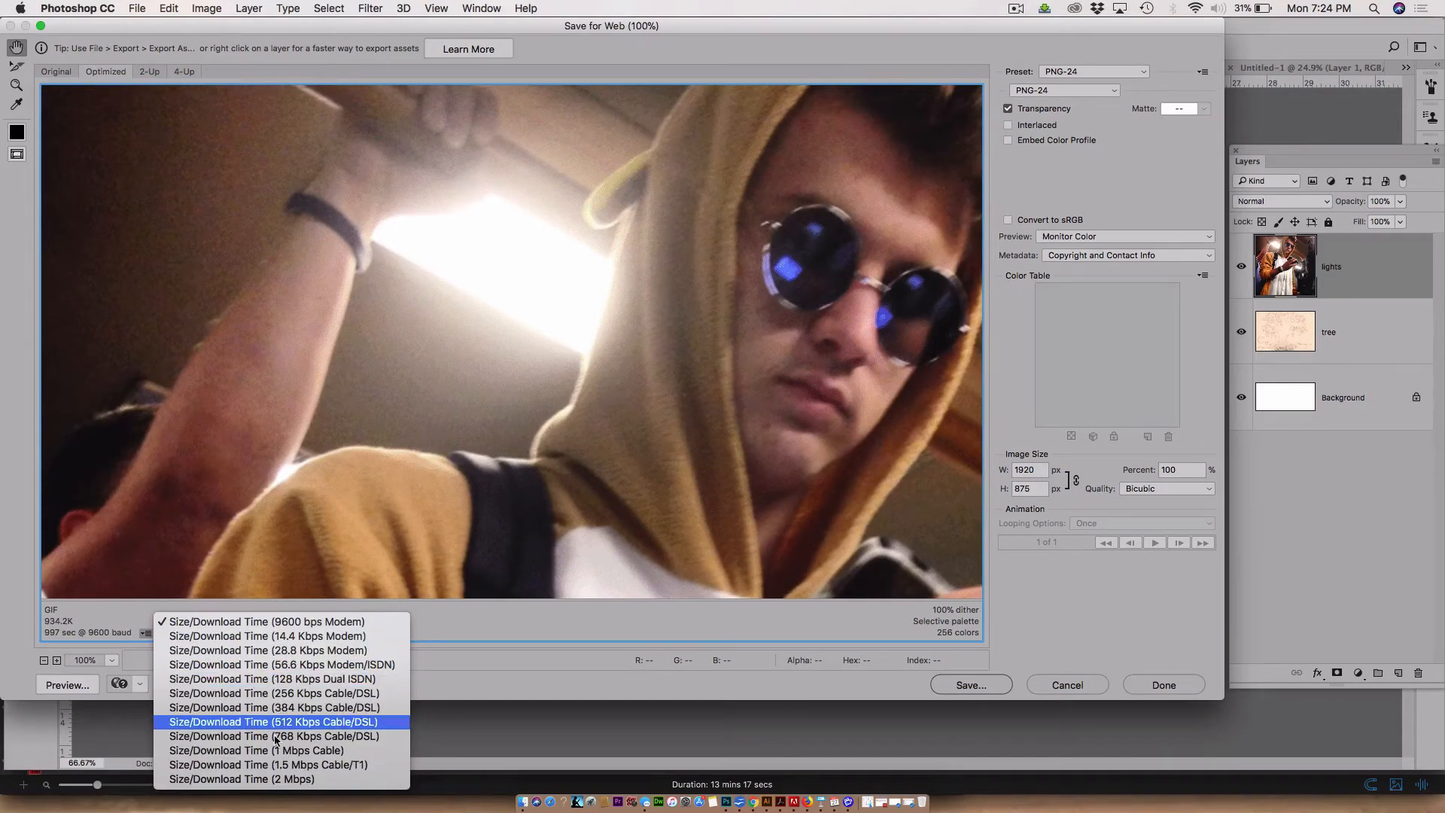
{"action": "left_click", "coordinate": [269, 780]}
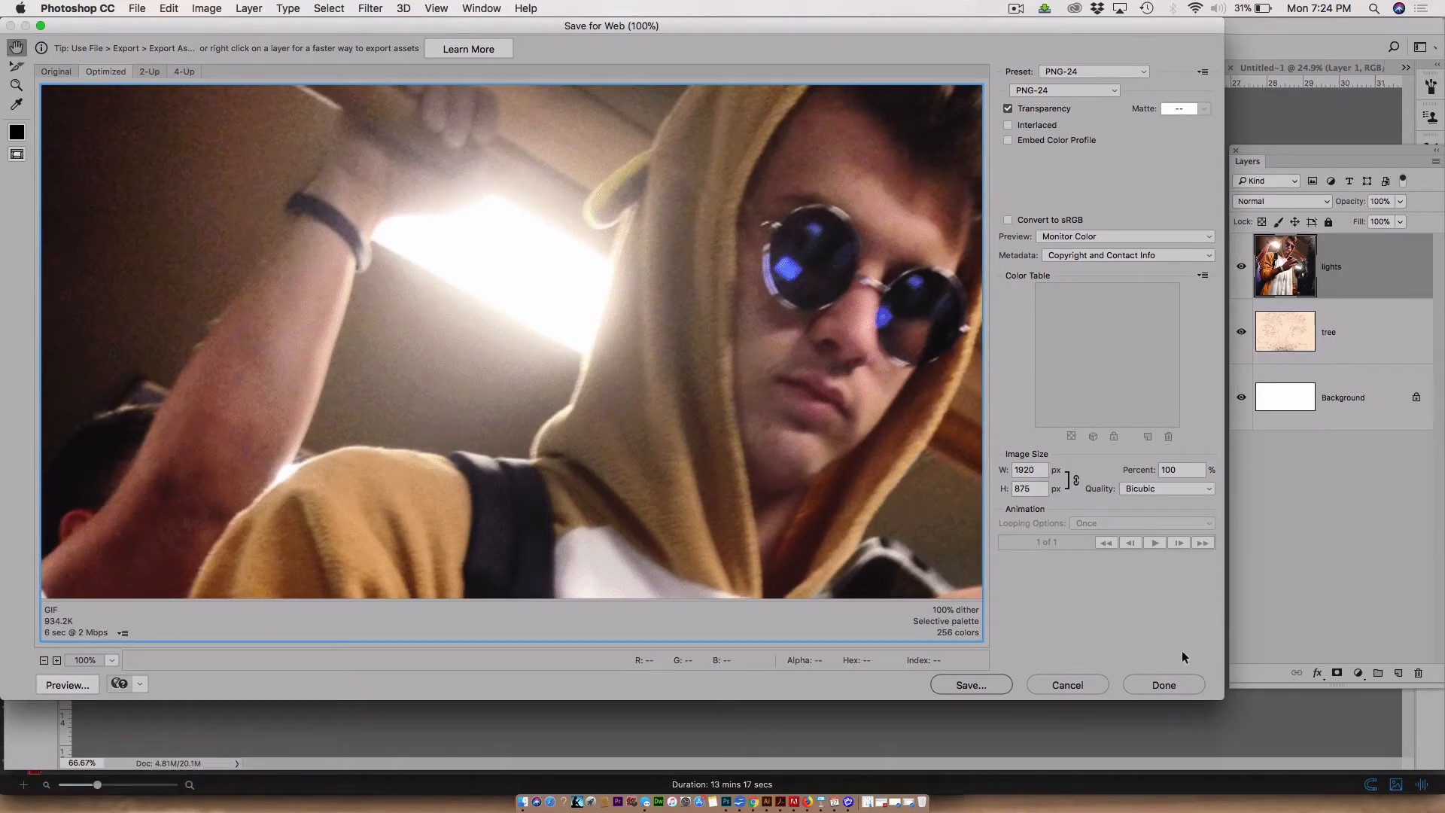
Save the optimized slider image to the Desktop as boyonbart.png
{"action": "left_click", "coordinate": [970, 685]}
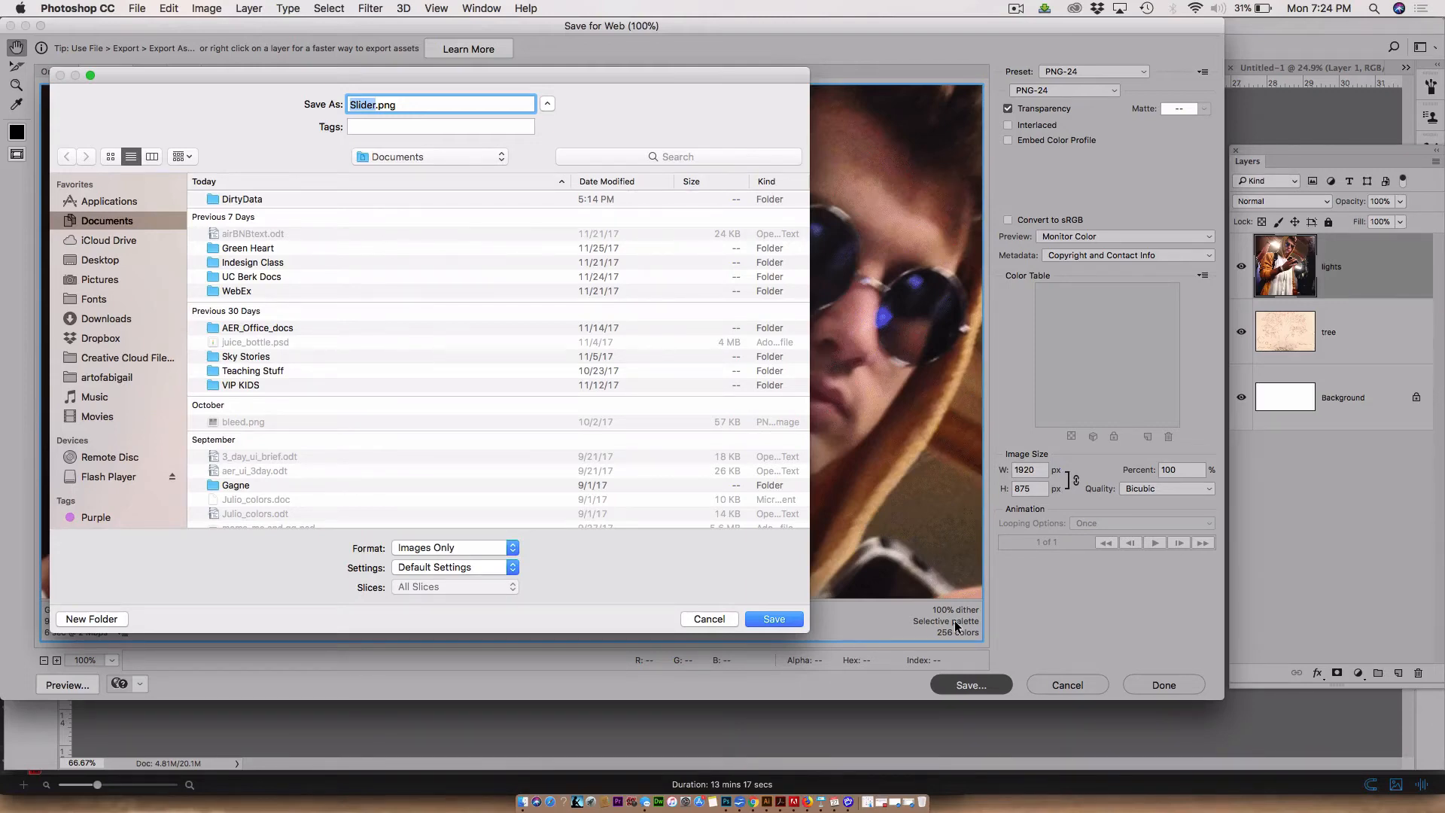
{"action": "type", "text": "boyonbart"}
{"action": "left_click", "coordinate": [86, 261]}
{"action": "left_click", "coordinate": [774, 622]}
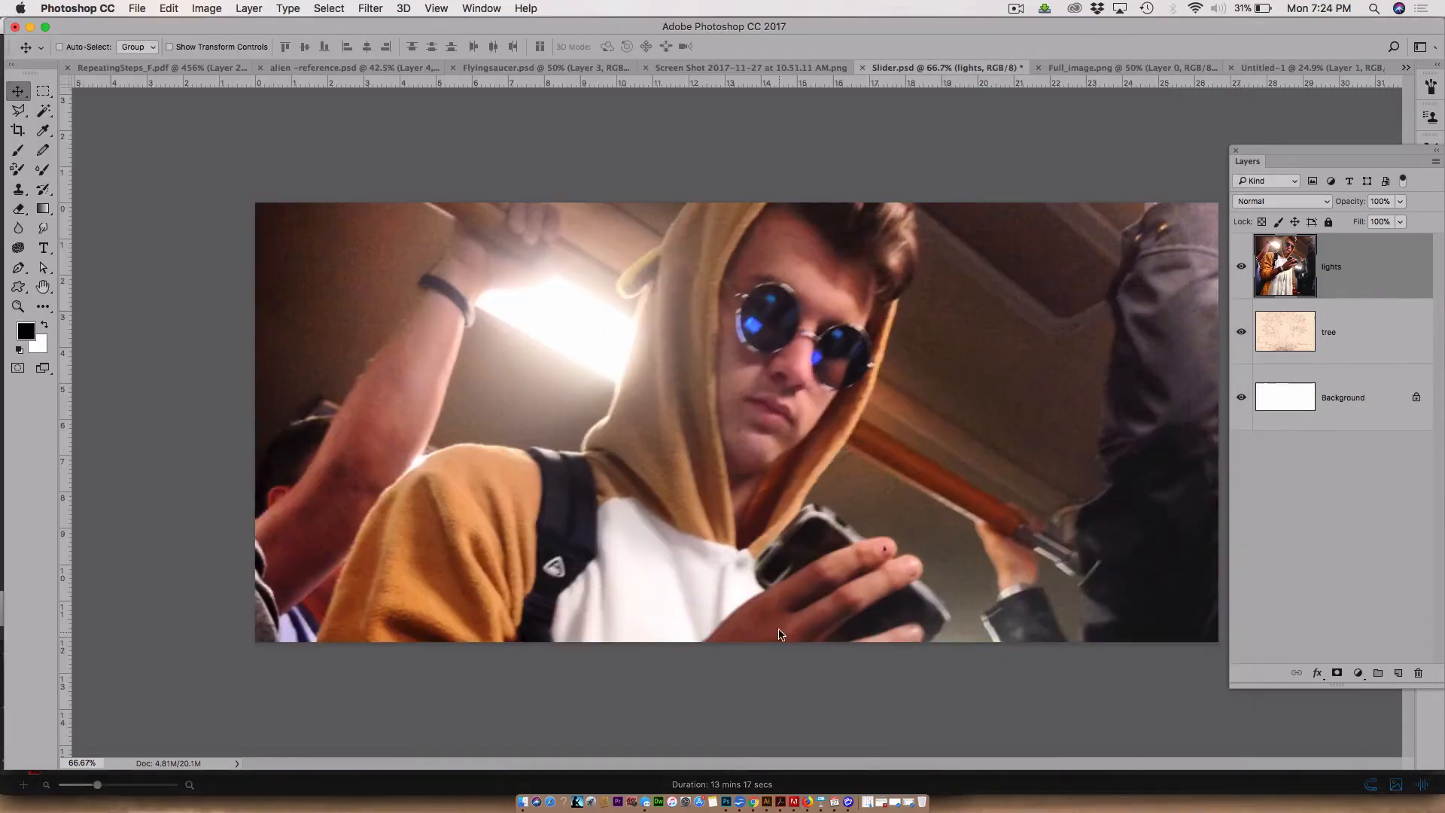
Switch to Illustrator and place boyonbart.png into homeLayour.ai between the upper guides, about 1903 × 867 px
{"action": "left_click", "coordinate": [767, 804]}
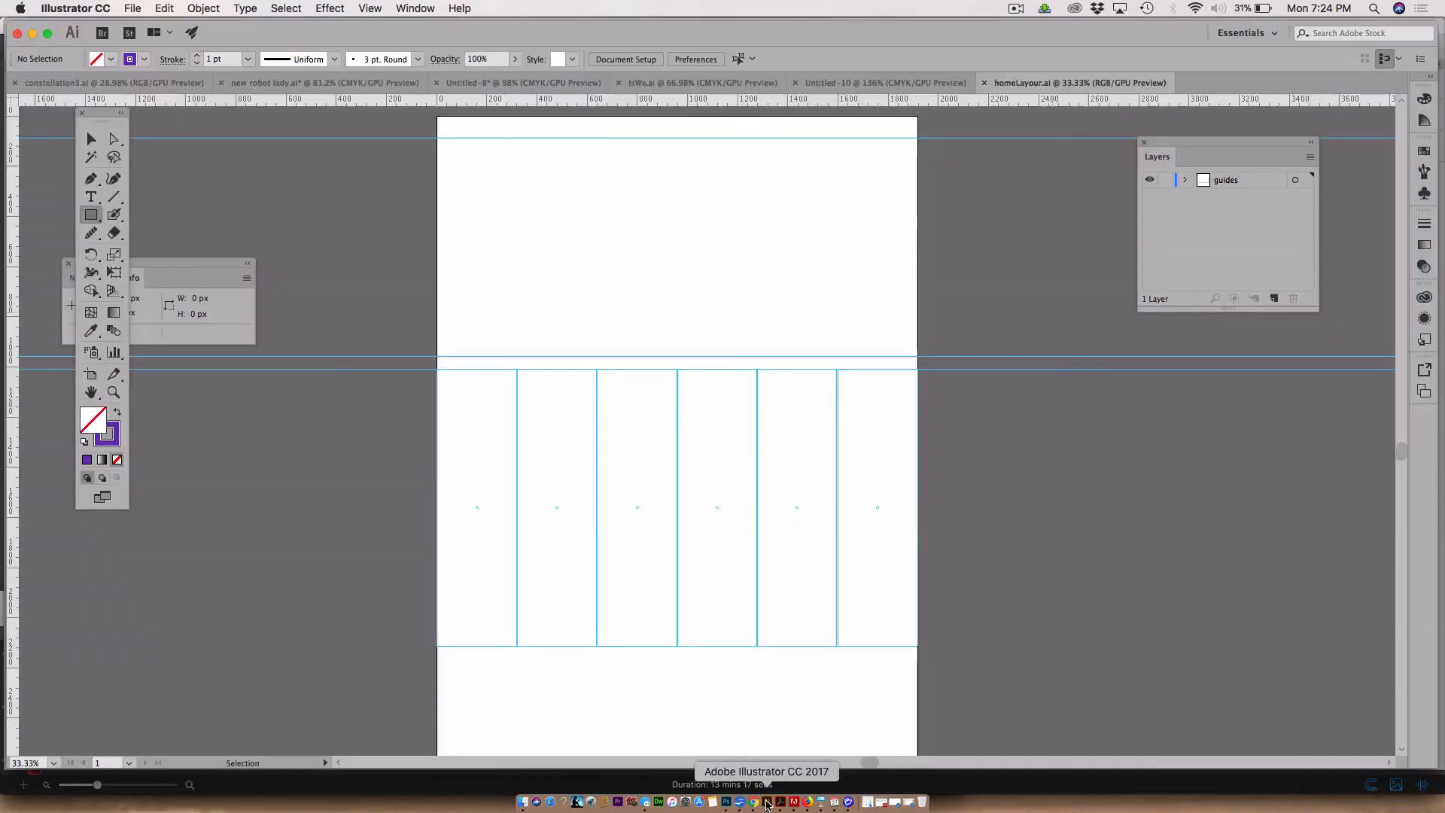
{"action": "left_click", "coordinate": [133, 7]}
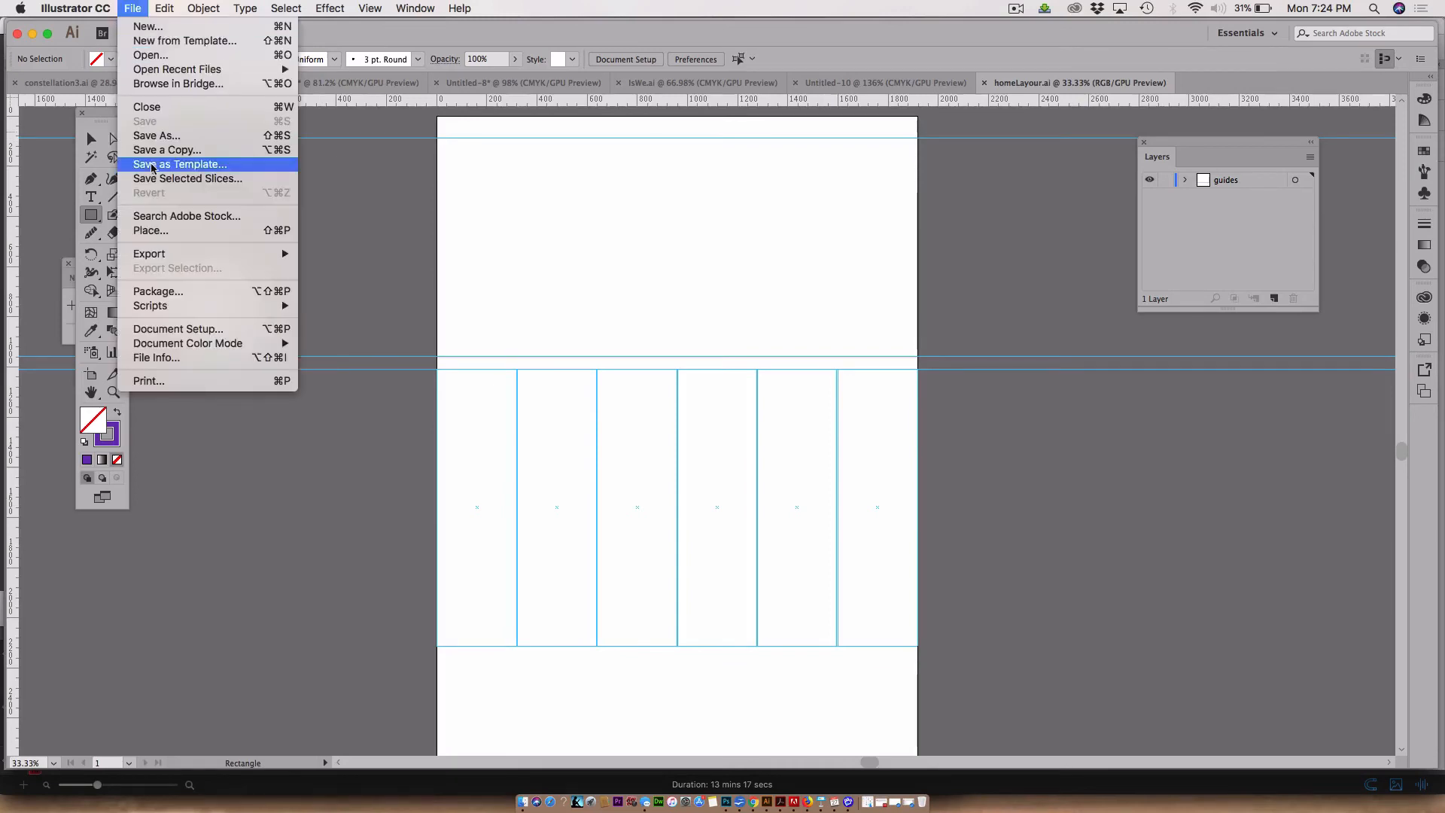
{"action": "left_click", "coordinate": [150, 230]}
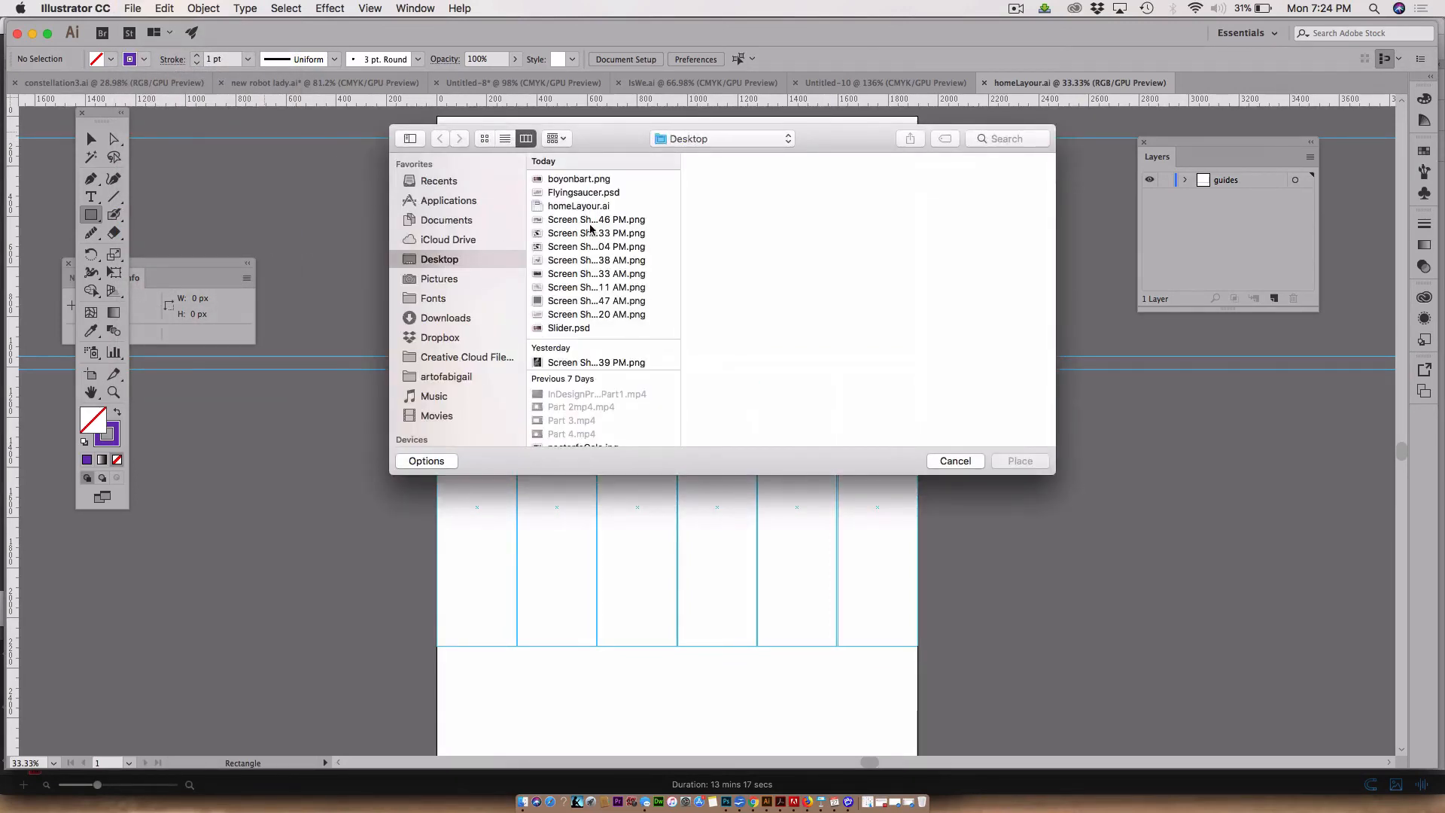
{"action": "left_click", "coordinate": [578, 179]}
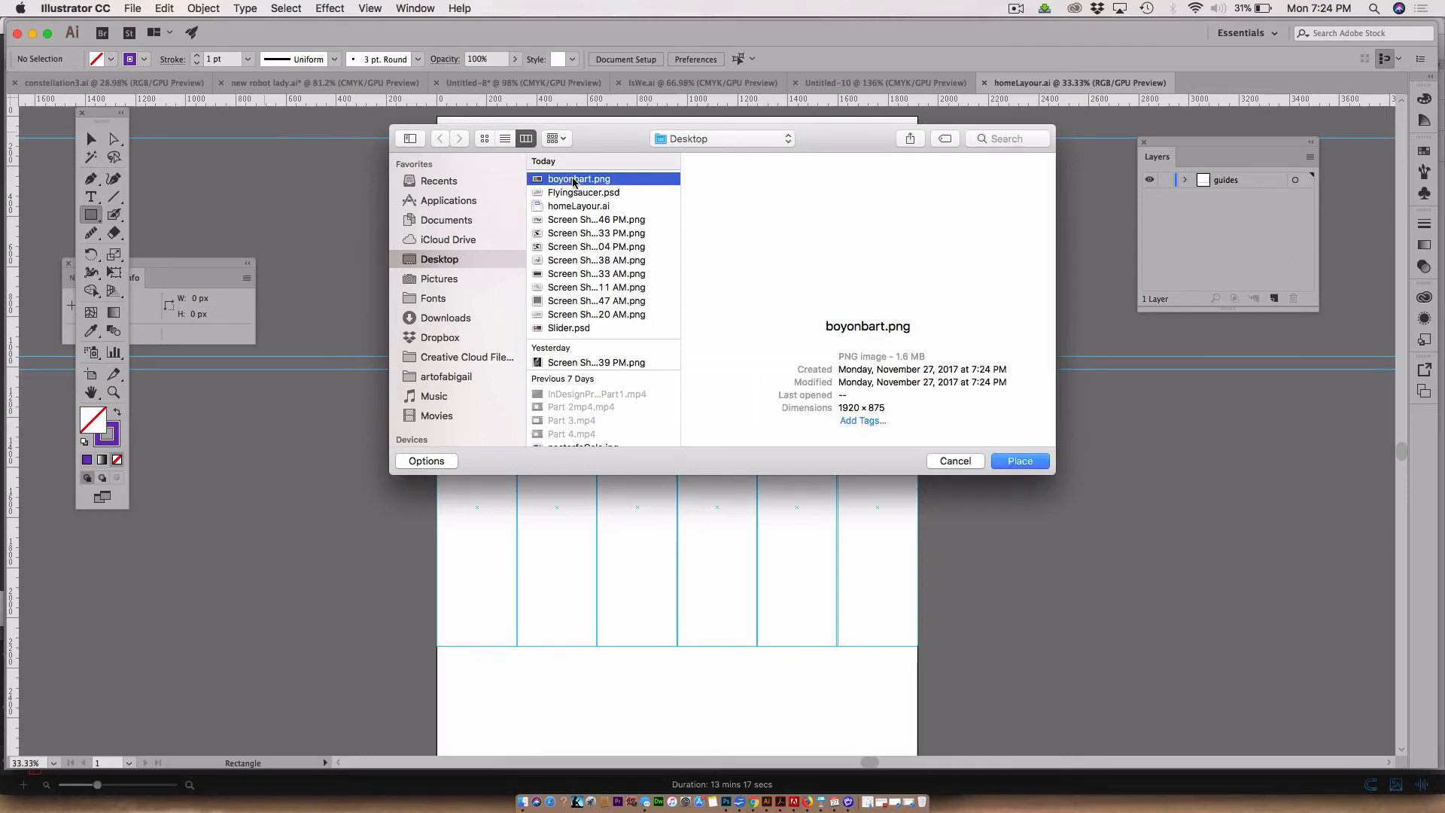
{"action": "left_click", "coordinate": [996, 466]}
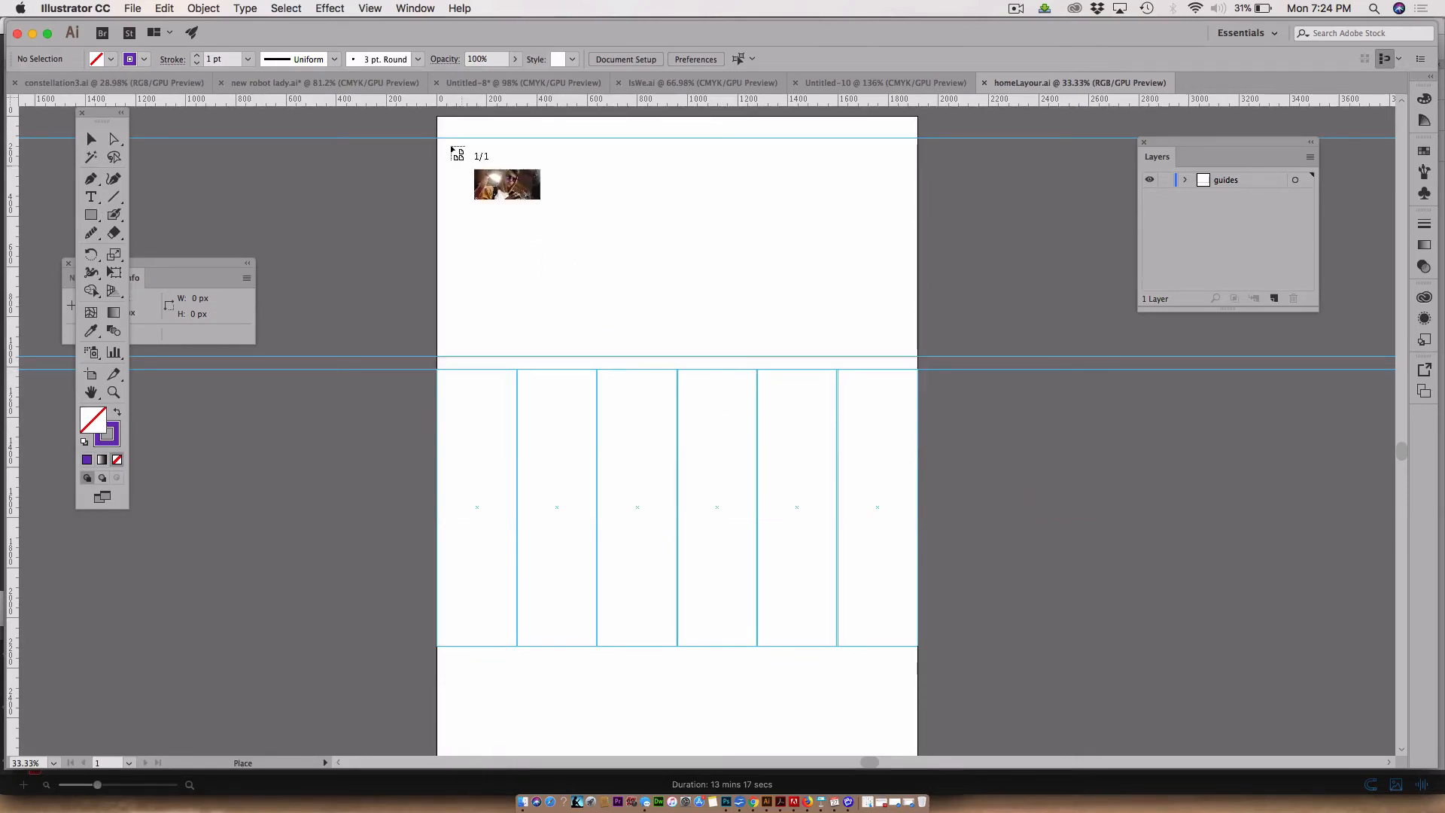
{"action": "key", "text": "Escape"}
{"action": "left_click_drag", "start_coordinate": [440, 140], "coordinate": [995, 356]}
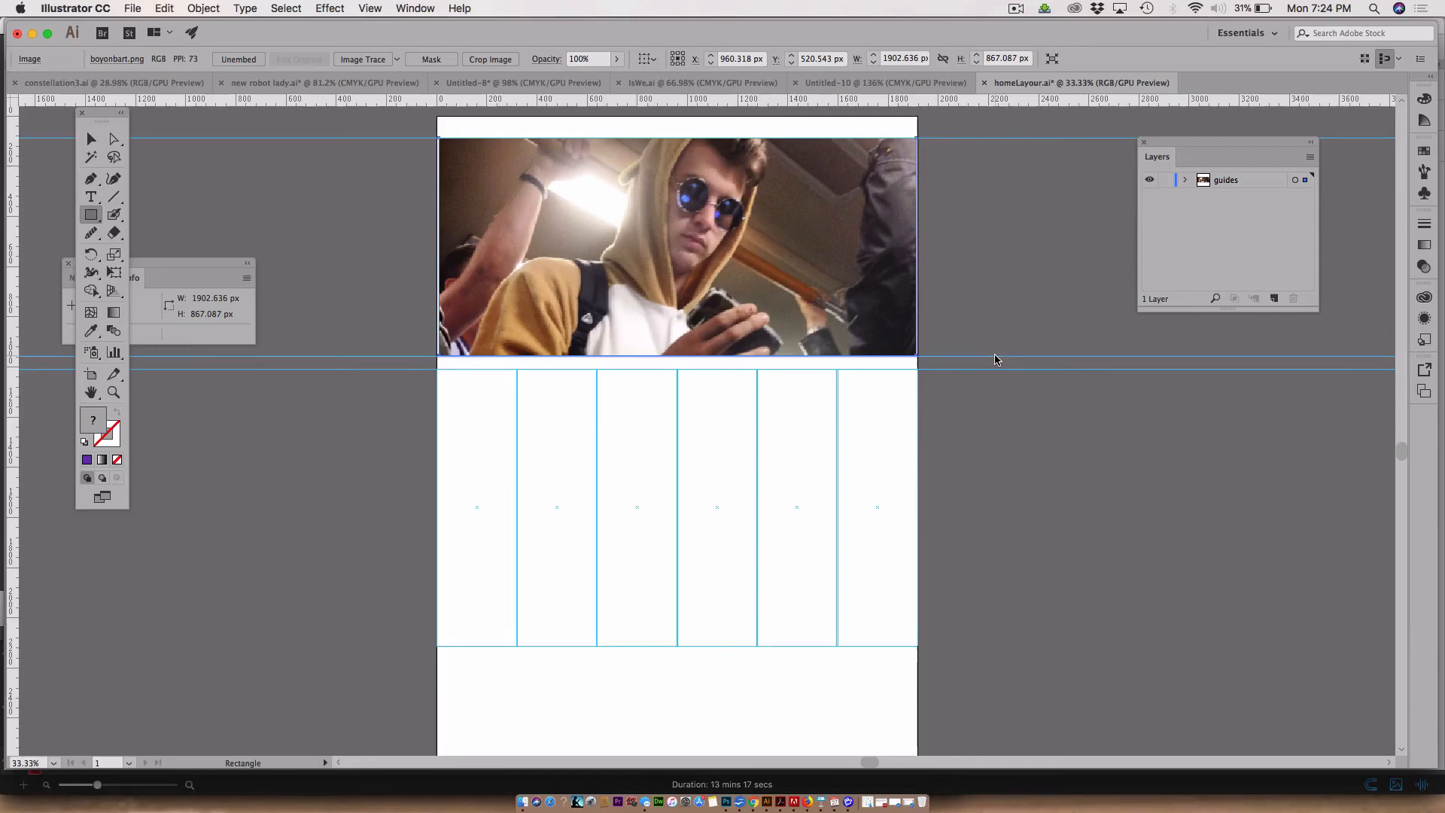
Move the placed photo flush with the artboard's left edge and stretch its right side to the opposite edge, about 1917 px wide
{"action": "key", "text": "v"}
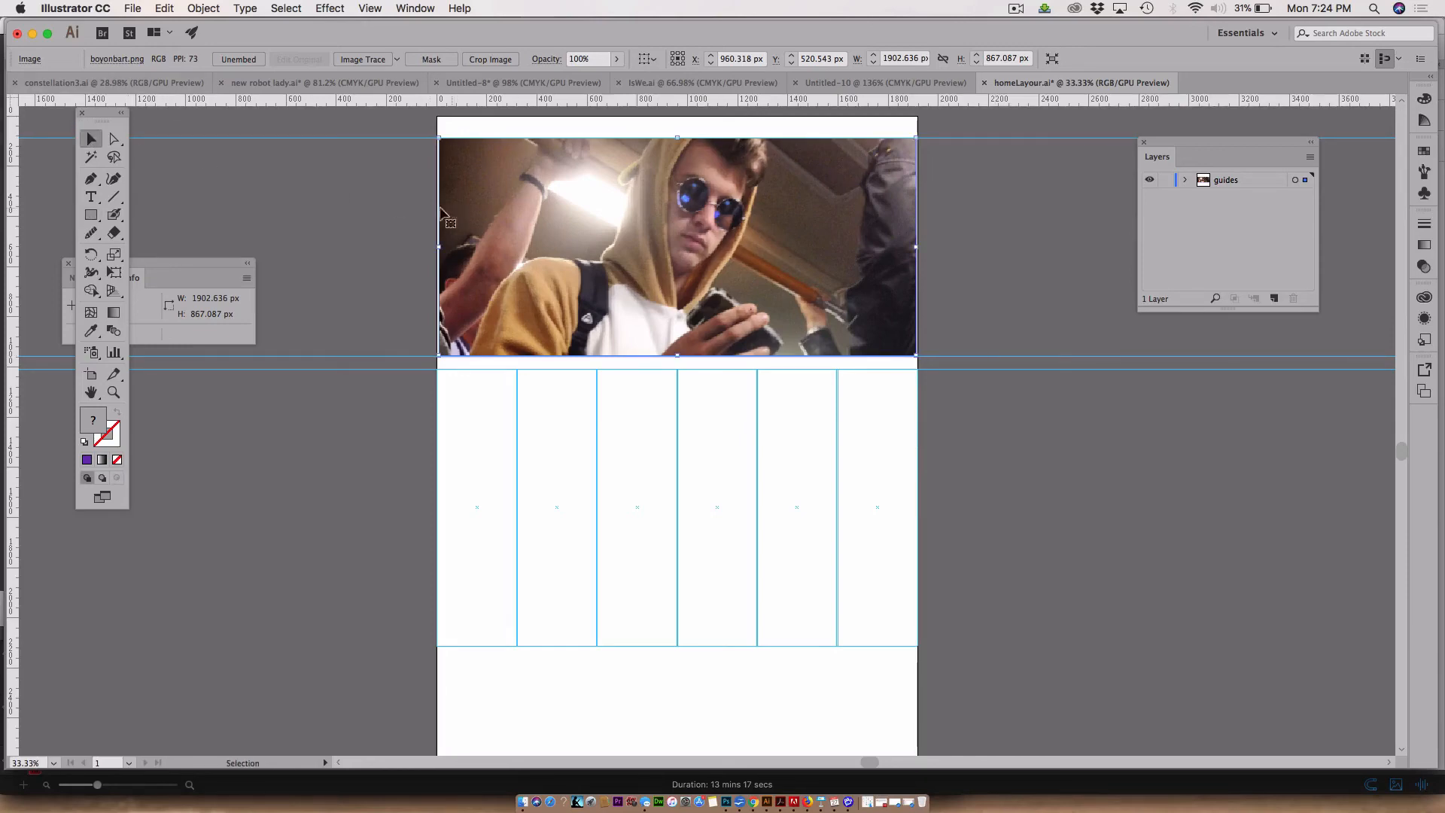
{"action": "left_click_drag", "start_coordinate": [465, 207], "coordinate": [462, 207]}
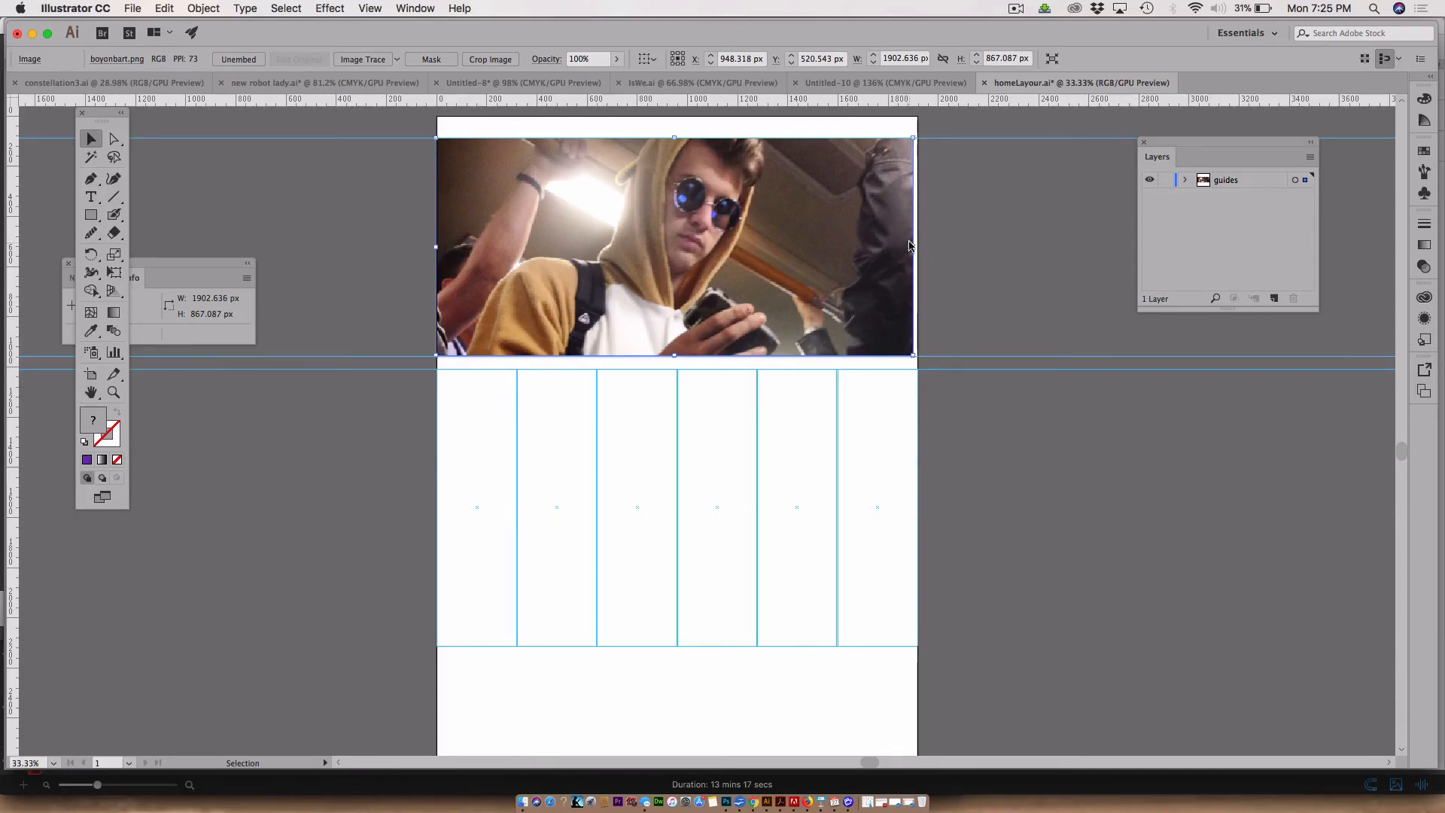
{"action": "left_click_drag", "start_coordinate": [913, 247], "coordinate": [919, 248]}
{"action": "left_click", "coordinate": [947, 242]}
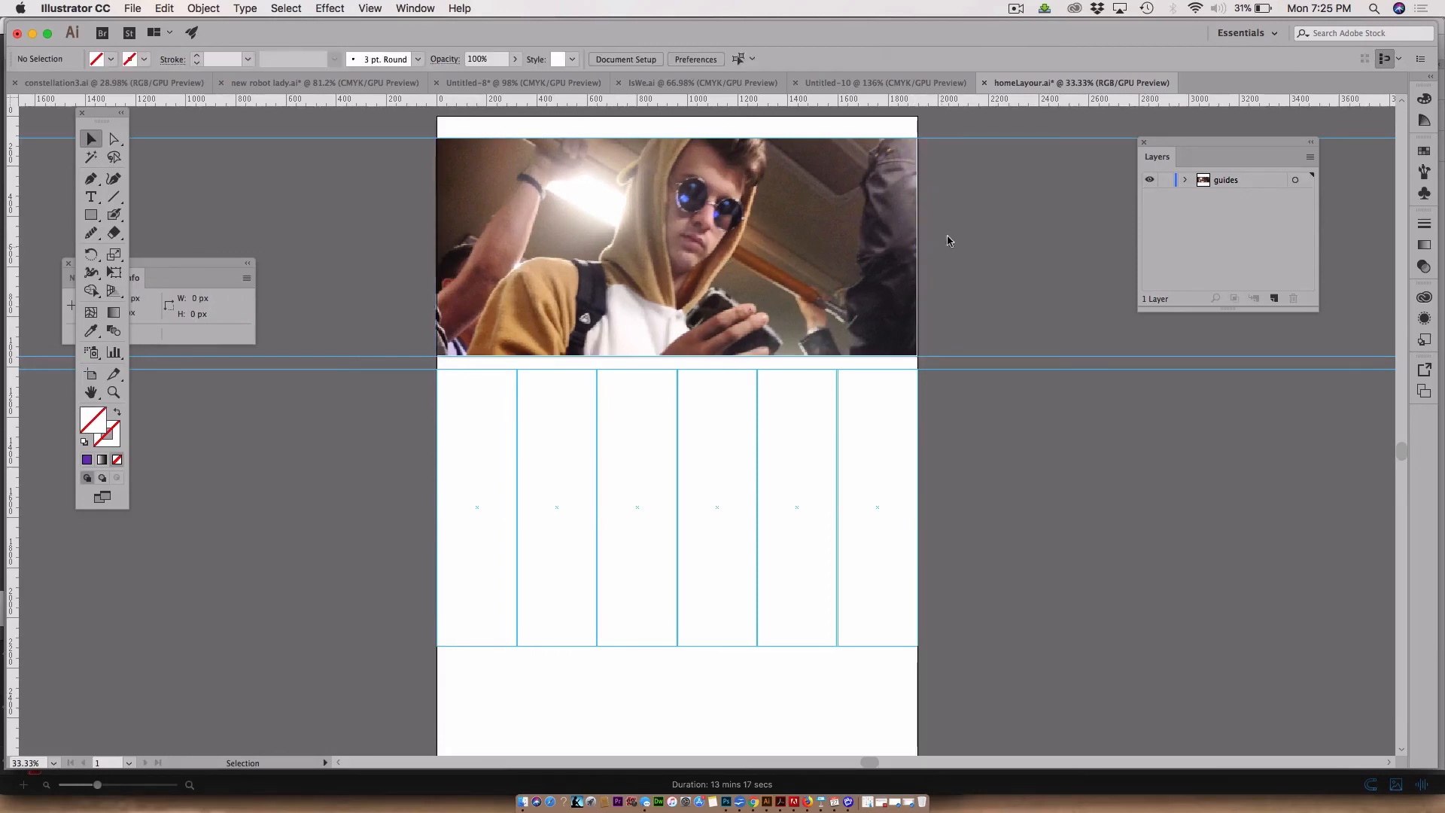
Select the placed slider photo on the artboard
{"action": "scroll", "coordinate": [610, 271], "scroll_direction": "up", "scroll_amount": 3}
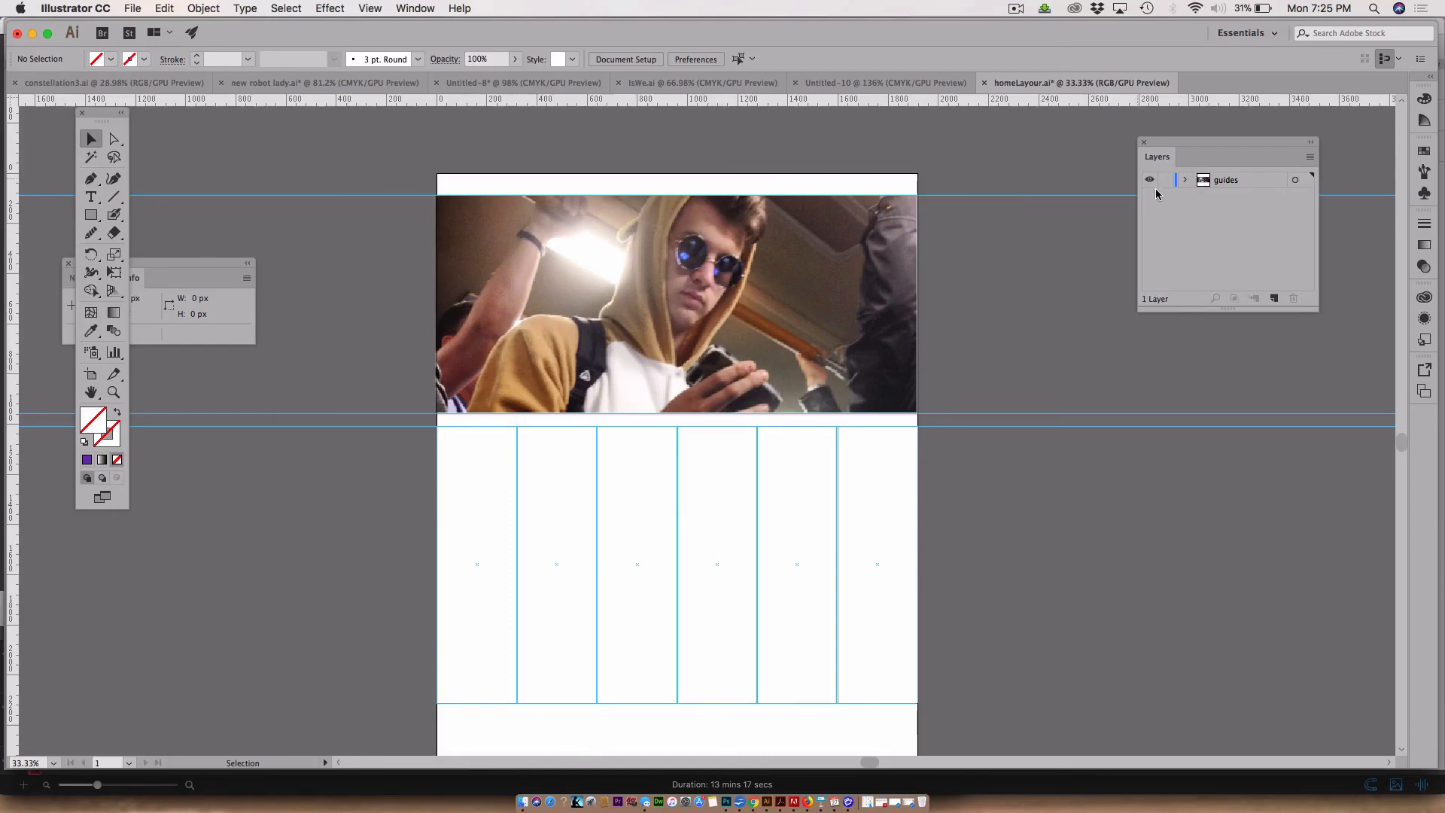
{"action": "left_click", "coordinate": [814, 346]}
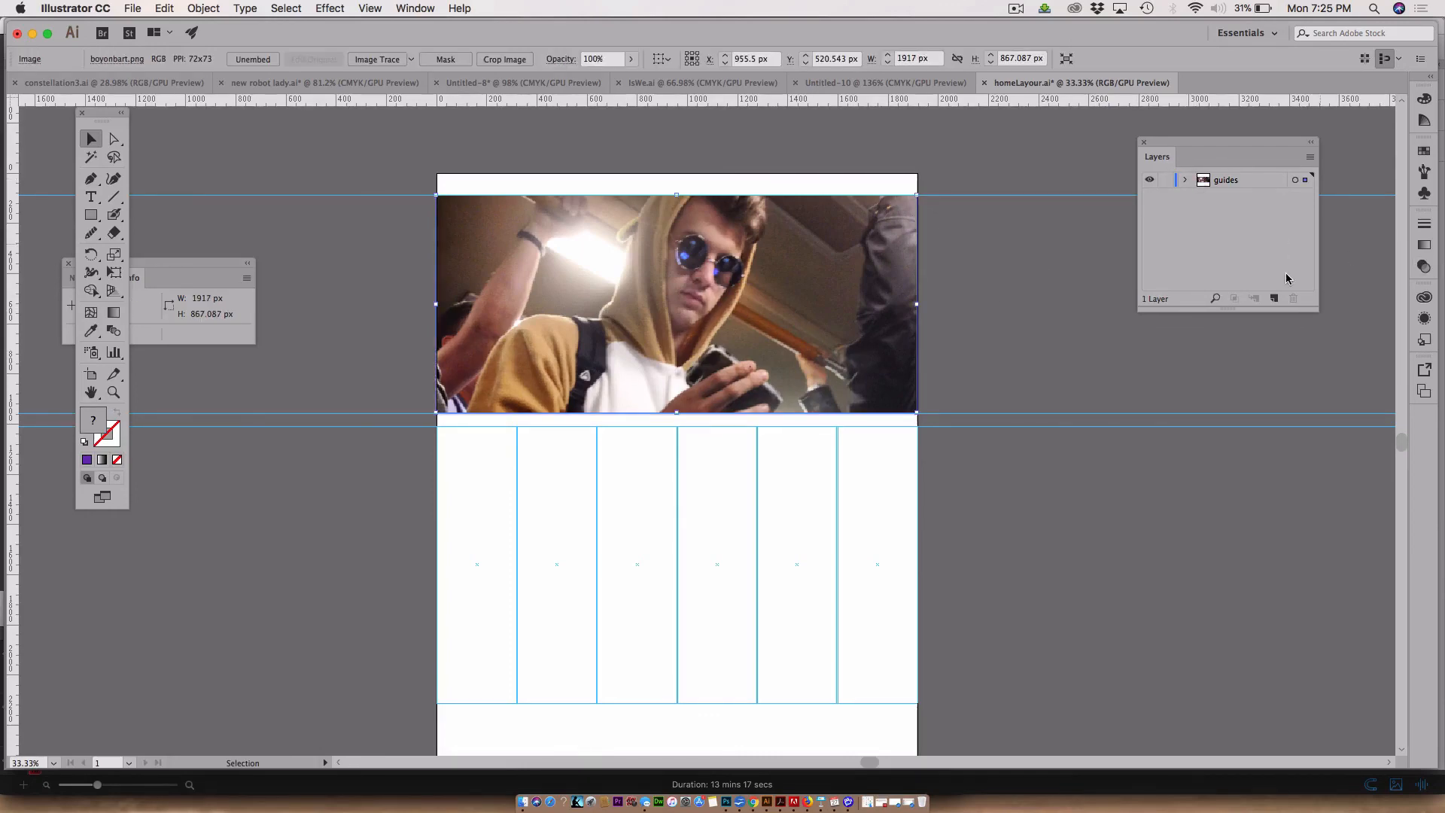